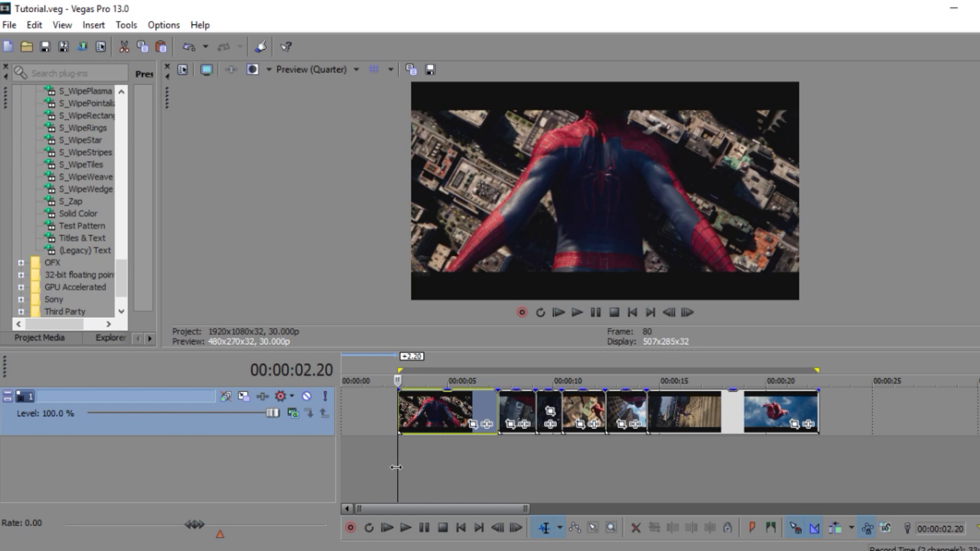
pyautogui.click(397, 466)
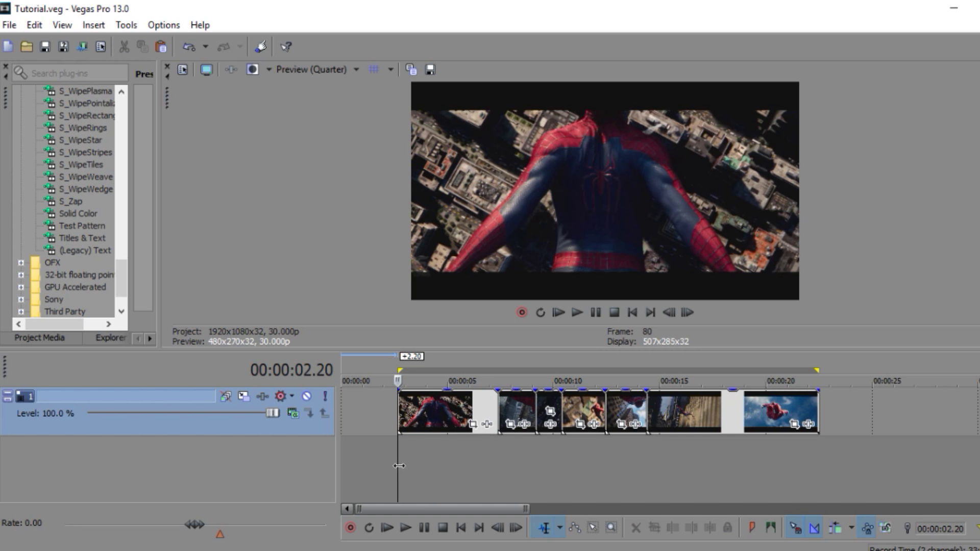
pyautogui.click(447, 450)
pyautogui.moveTo(447, 451); pyautogui.dragTo(399, 457)
pyautogui.click(423, 456)
pyautogui.moveTo(423, 457); pyautogui.dragTo(398, 458)
pyautogui.click(442, 443)
pyautogui.moveTo(448, 443); pyautogui.dragTo(485, 444)
pyautogui.moveTo(398, 451); pyautogui.dragTo(393, 477)
# Insert a new empty video track above the track holding the clips
pyautogui.rightClick(854, 414)
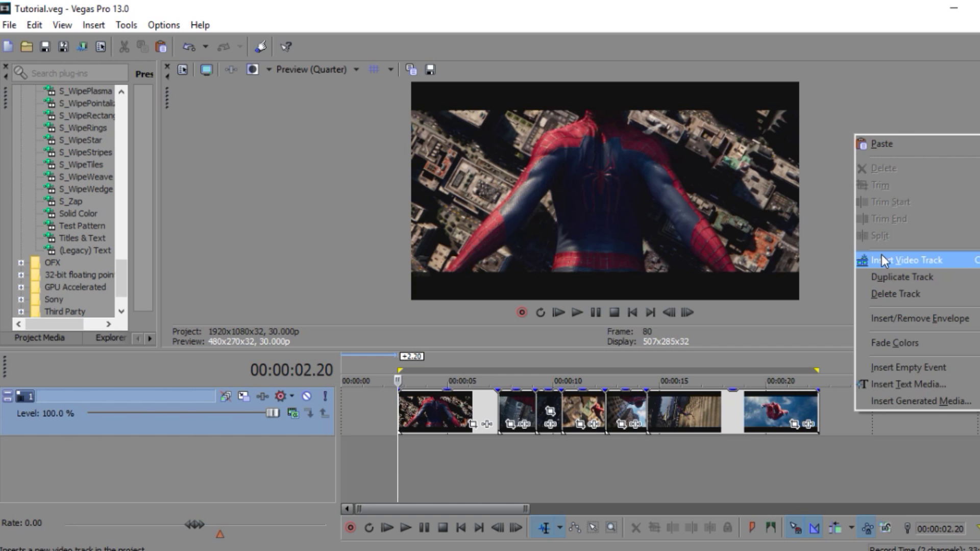
pyautogui.click(396, 412)
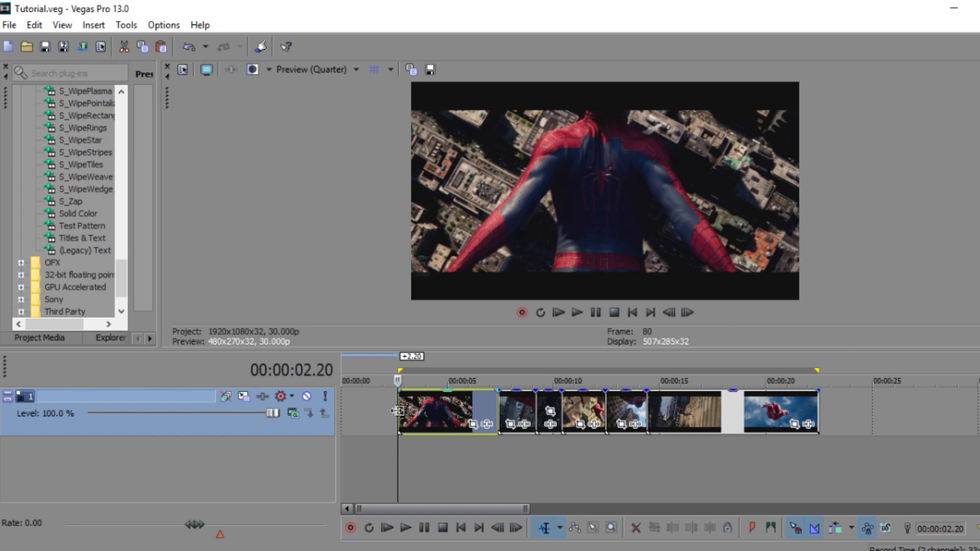
pyautogui.rightClick(856, 409)
pyautogui.click(893, 262)
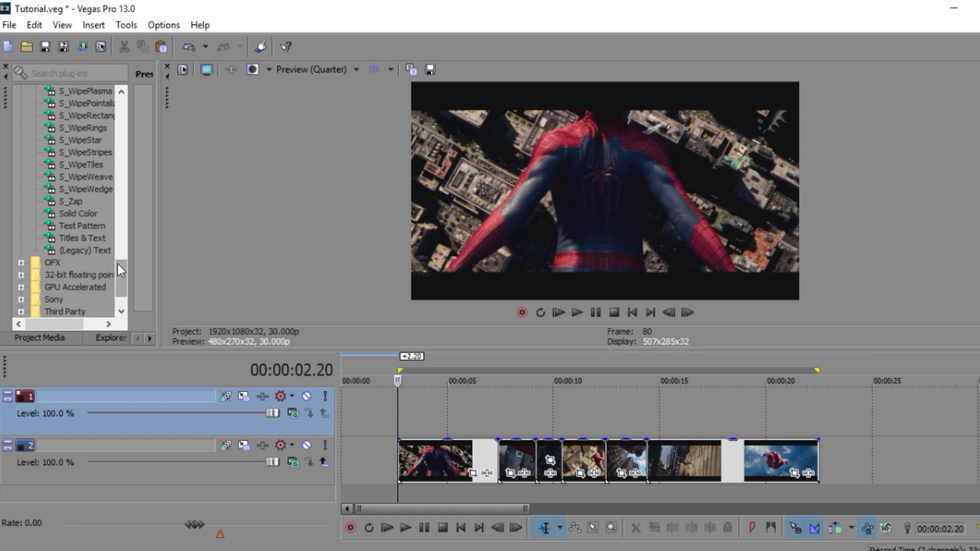
# Add a white Solid Color to the new track, stretching it from the timeline's start to past the last clip
pyautogui.moveTo(76, 213); pyautogui.dragTo(416, 418)
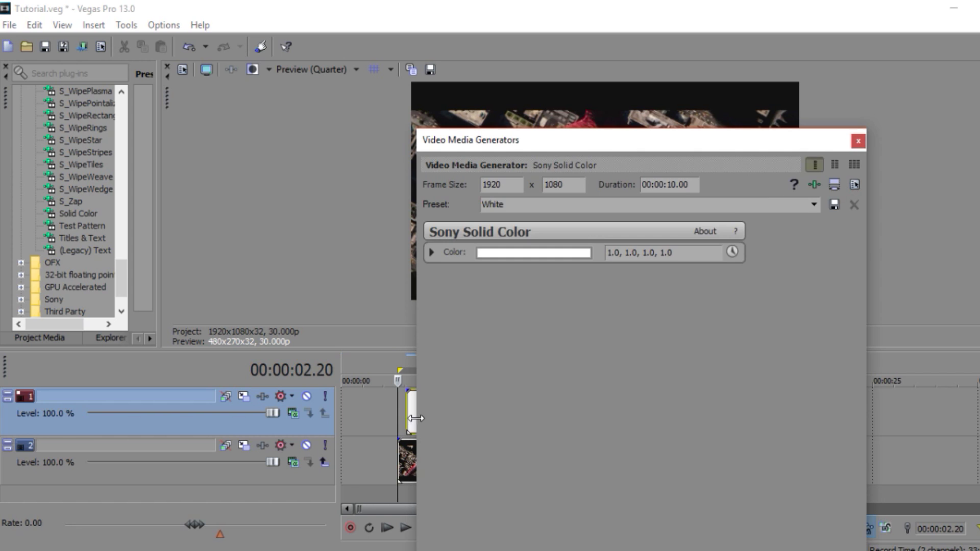
pyautogui.click(858, 140)
pyautogui.moveTo(405, 411); pyautogui.dragTo(343, 411)
pyautogui.moveTo(615, 406); pyautogui.dragTo(978, 406)
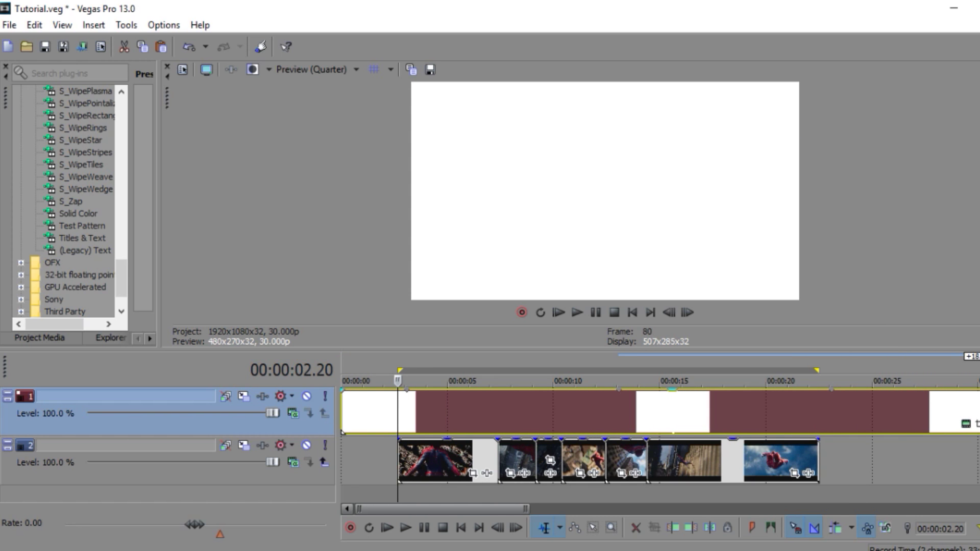
pyautogui.click(344, 411)
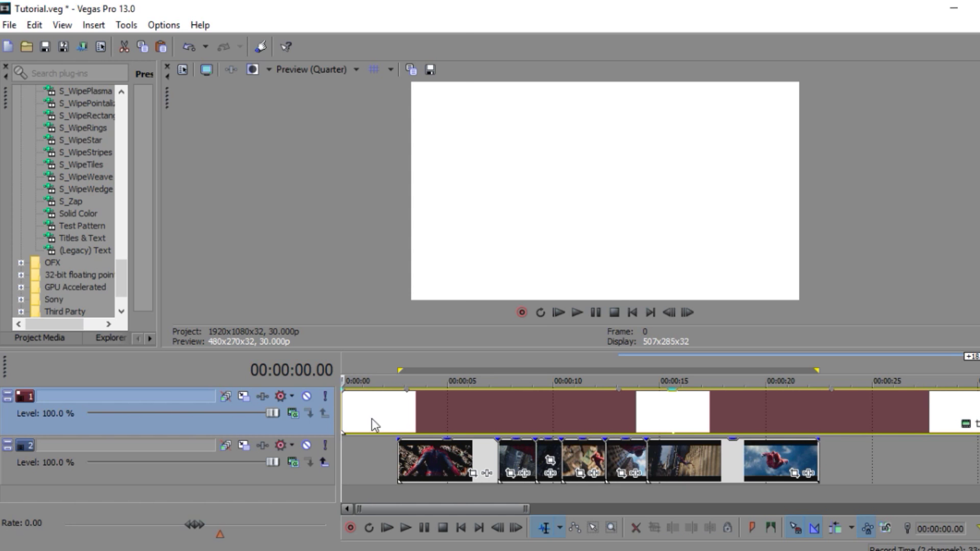
# Unlock the aspect ratio in the Solid Color event's Pan/Crop settings and reduce the crop height to 540
pyautogui.click(966, 423)
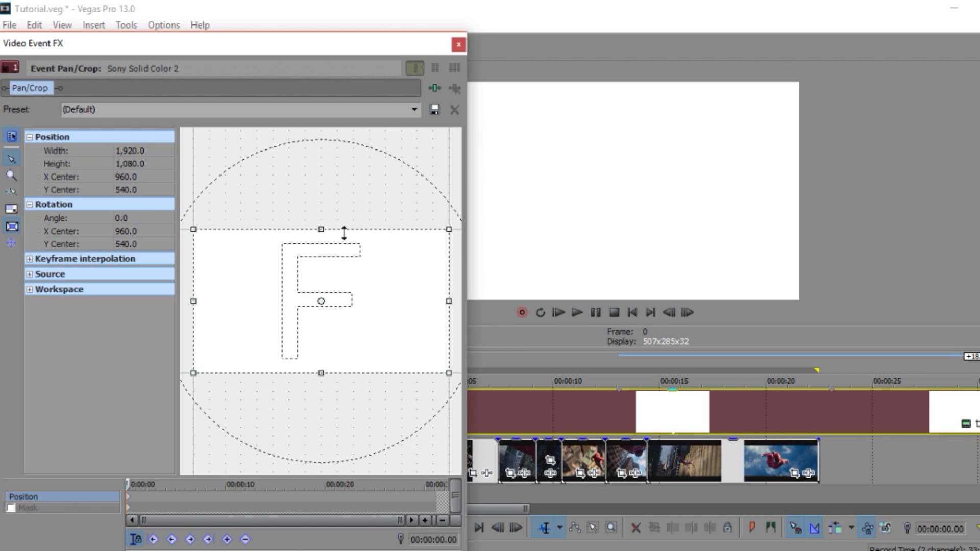
pyautogui.click(11, 210)
pyautogui.moveTo(320, 229); pyautogui.dragTo(320, 265)
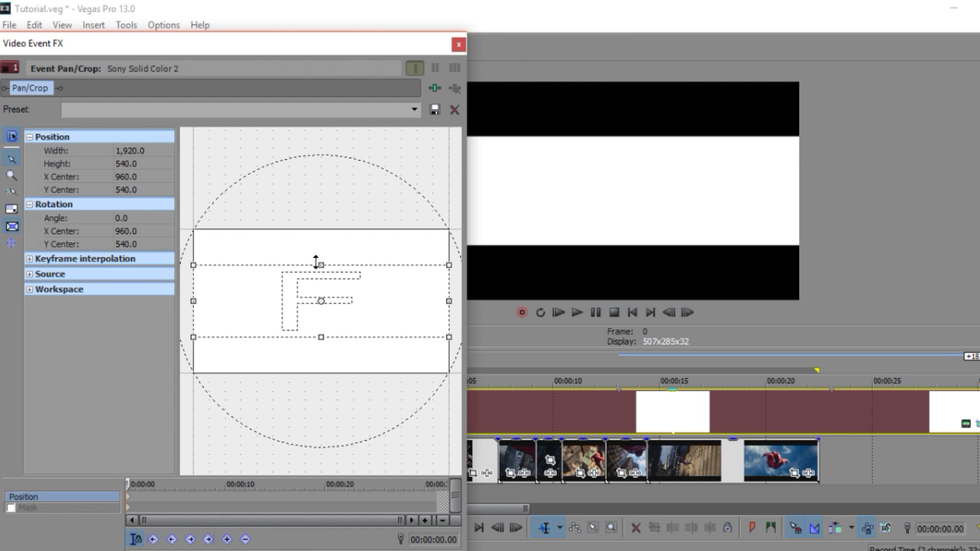
pyautogui.click(458, 47)
# Set the upper track's compositing mode to Multiply (Mask) and check the letterboxed result on the first clip
pyautogui.click(295, 417)
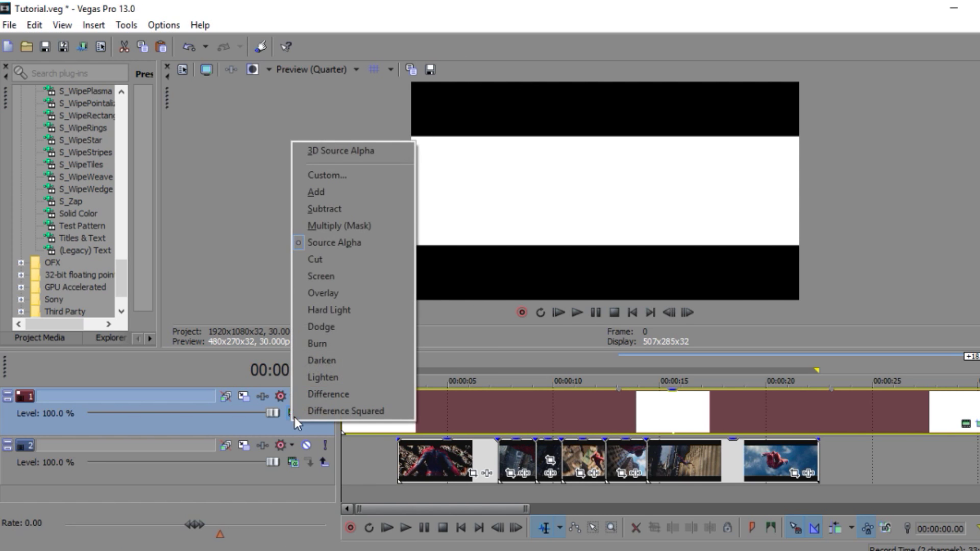
pyautogui.click(339, 227)
pyautogui.click(455, 425)
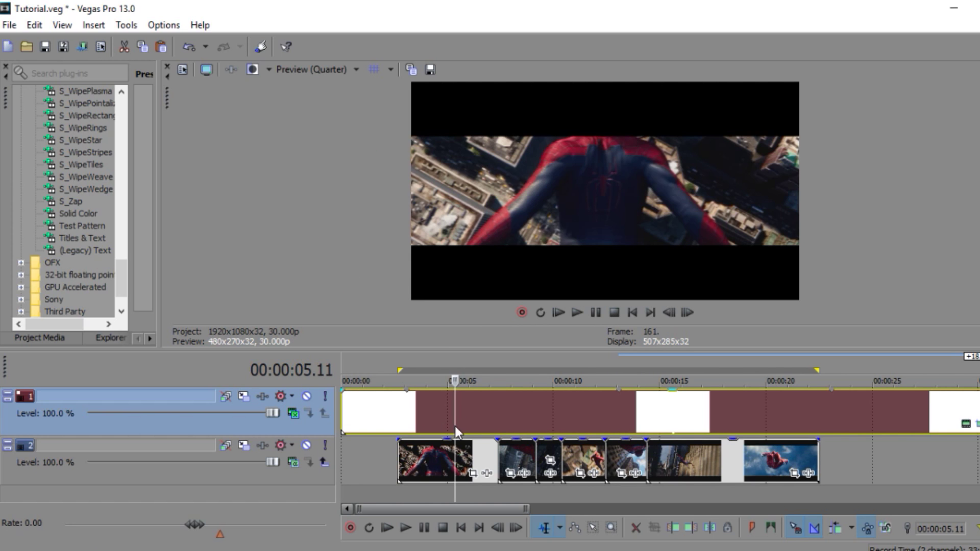
pyautogui.moveTo(455, 425); pyautogui.dragTo(484, 459)
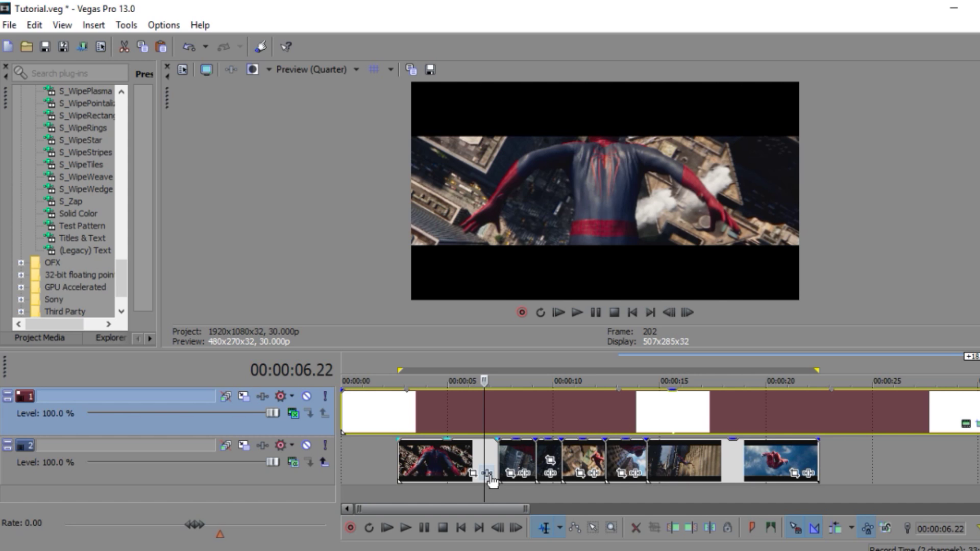
# Compare the frames around the cut between the first two clips and play back that section
pyautogui.click(489, 454)
pyautogui.click(505, 454)
pyautogui.click(490, 454)
pyautogui.click(504, 454)
pyautogui.click(486, 453)
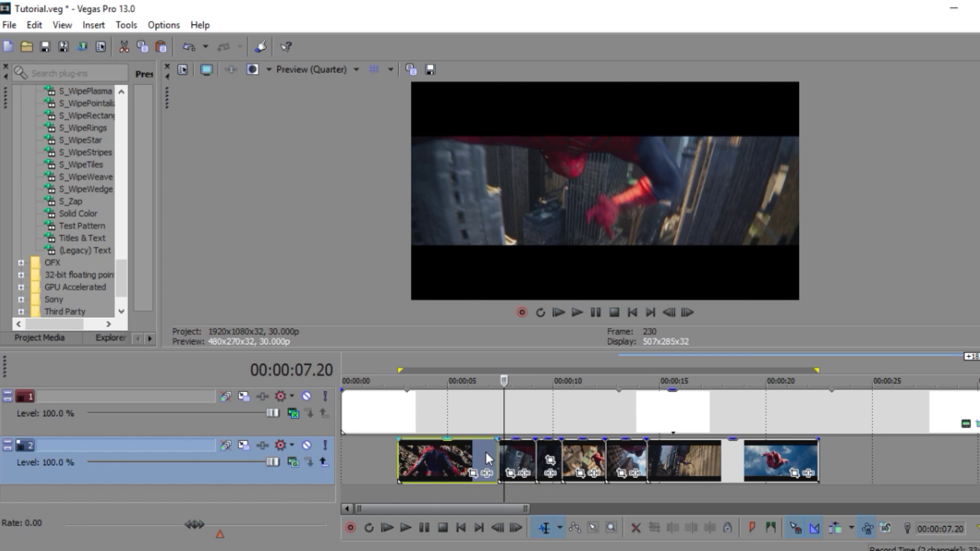
pyautogui.click(486, 452)
pyautogui.press('space')
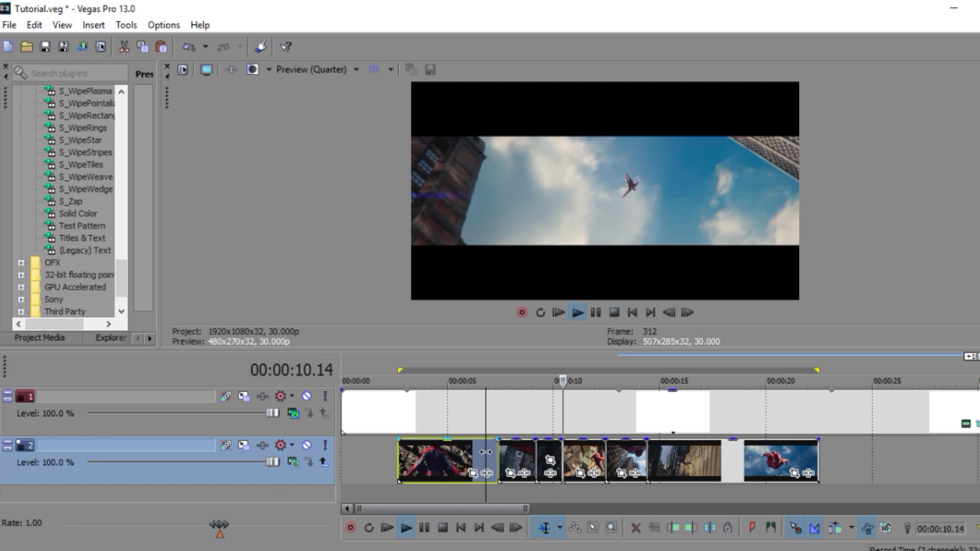
pyautogui.press('space')
# Add the third-party S_BlurMoCurves effect to the first clip
pyautogui.click(486, 473)
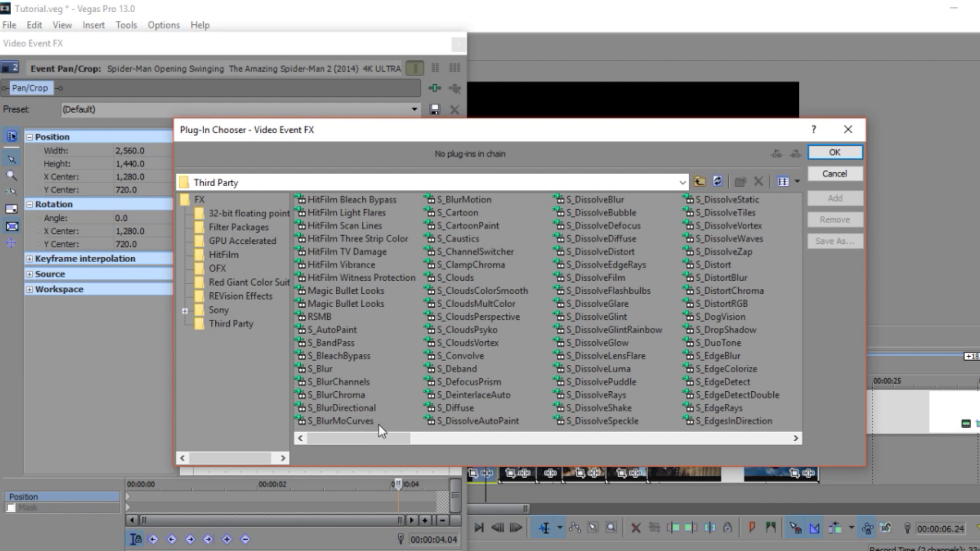
pyautogui.click(230, 325)
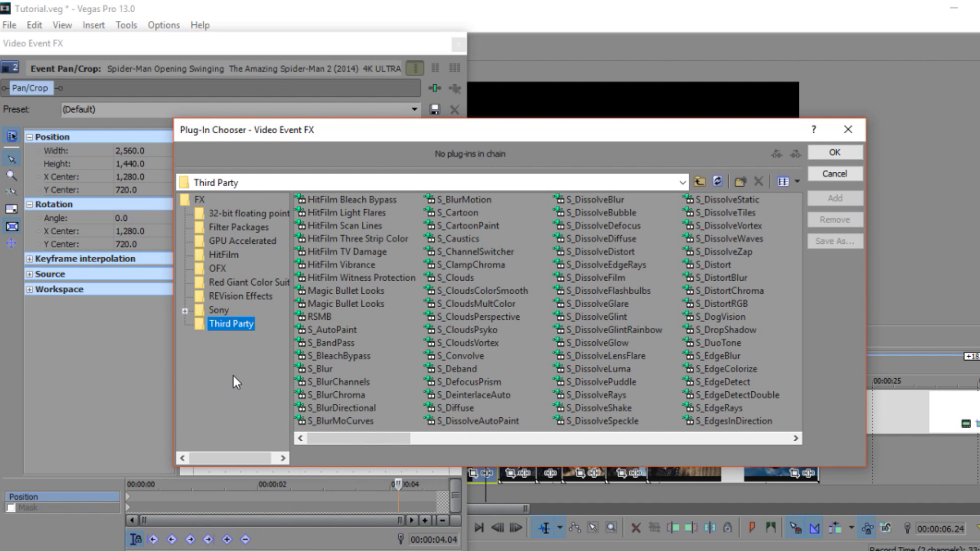
pyautogui.click(335, 420)
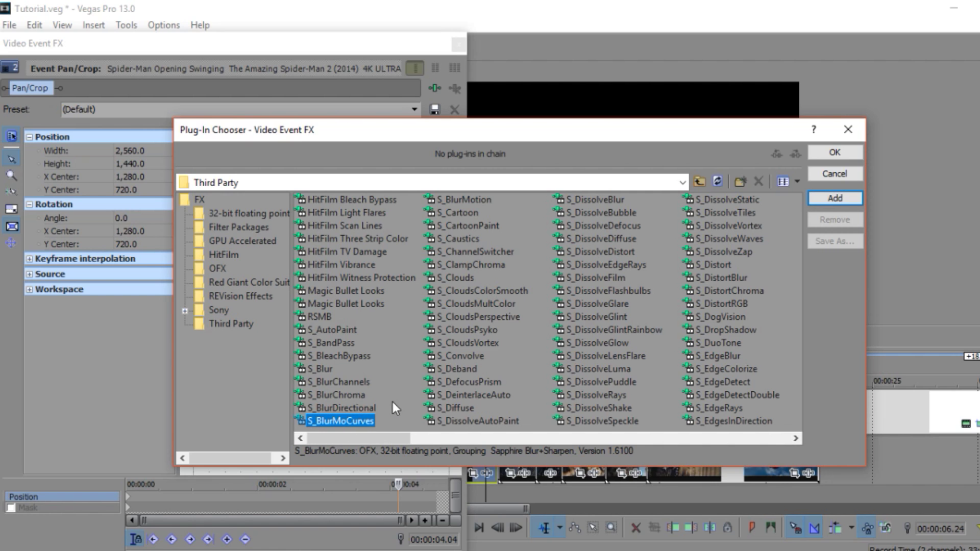
pyautogui.click(822, 198)
pyautogui.click(834, 152)
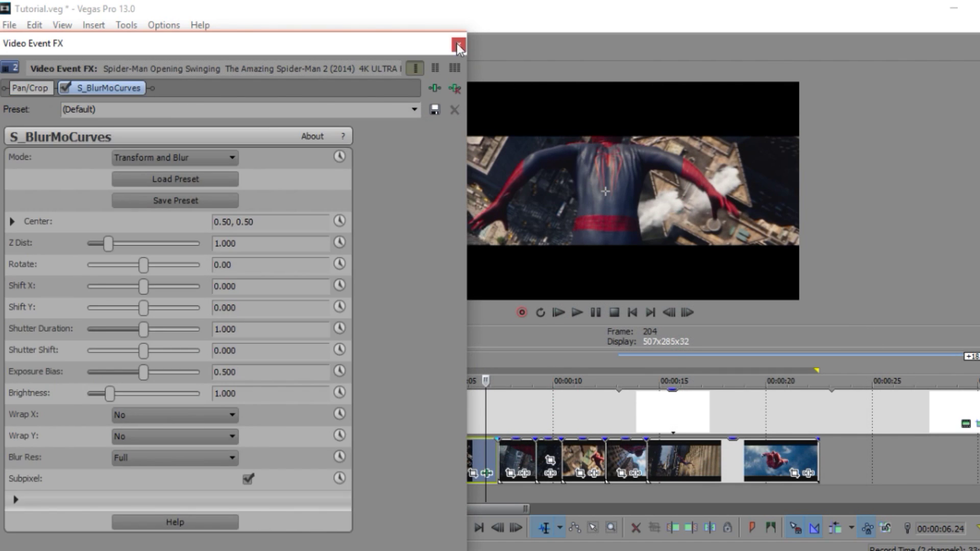
pyautogui.click(456, 44)
# Select all the clips on the lower track and change one of their event switches together
pyautogui.rightClick(473, 455)
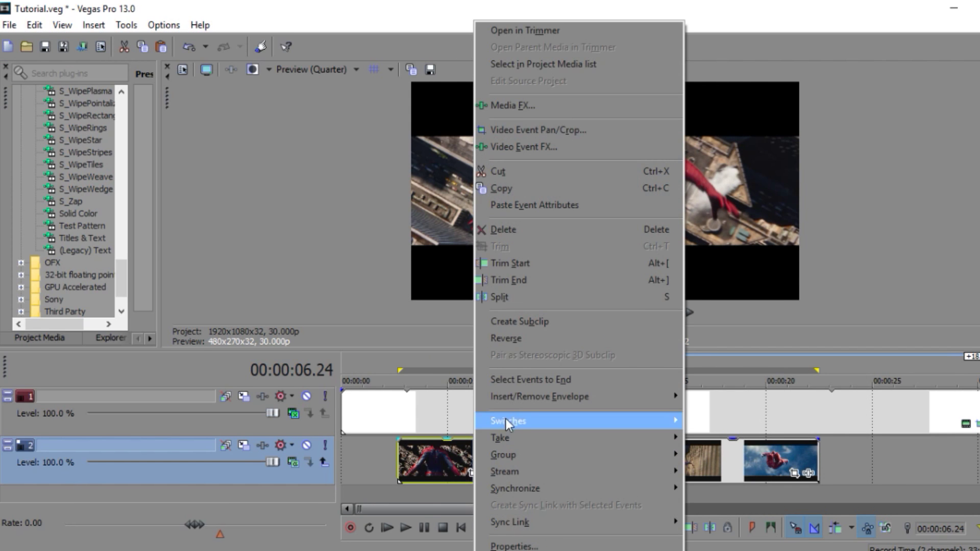
pyautogui.click(435, 446)
pyautogui.click(435, 445)
pyautogui.keyDown('ctrl'); pyautogui.click(743, 457); pyautogui.keyUp('ctrl')
pyautogui.rightClick(433, 458)
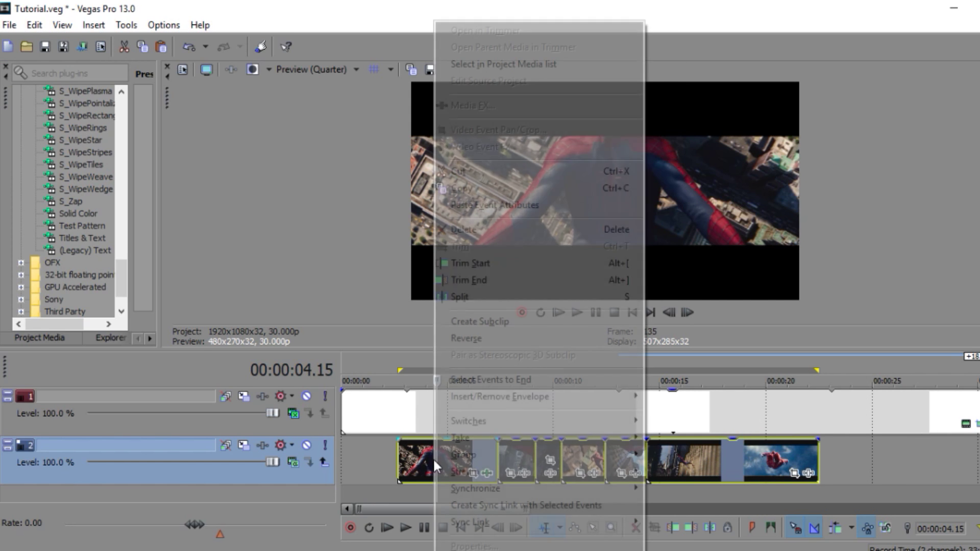
pyautogui.moveTo(481, 422)
pyautogui.click(714, 534)
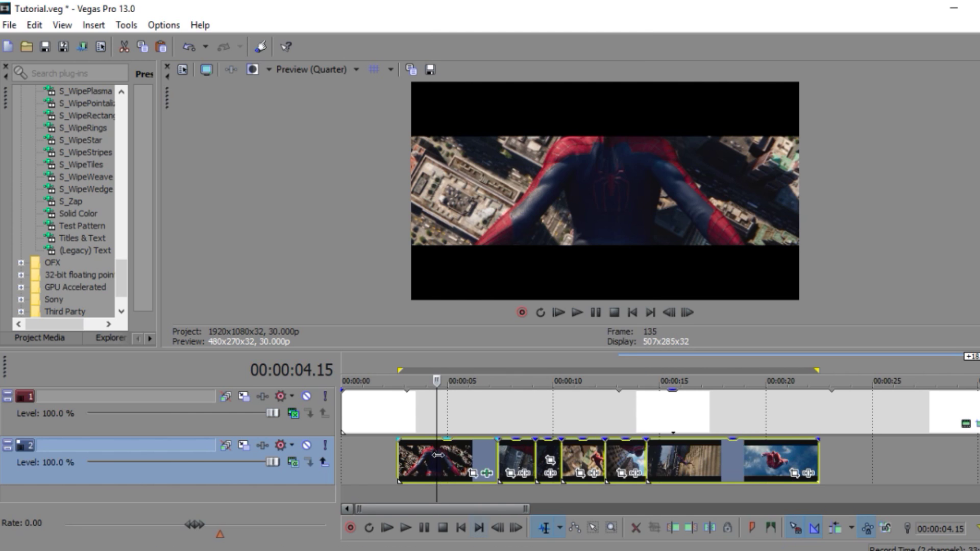
# Open the first clip's S_BlurMoCurves settings and enable keyframe animation for Z Dist
pyautogui.click(446, 458)
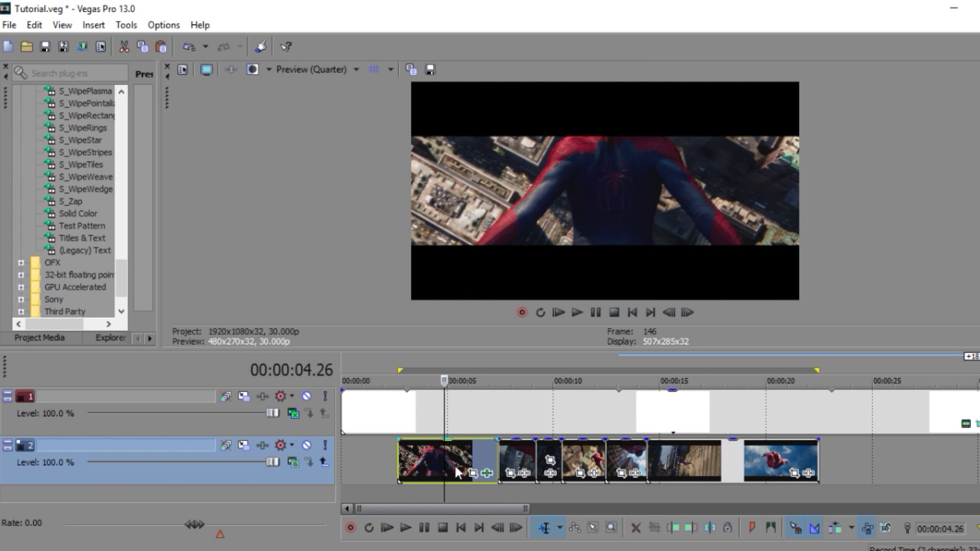
pyautogui.click(487, 473)
pyautogui.moveTo(118, 37); pyautogui.dragTo(323, 25)
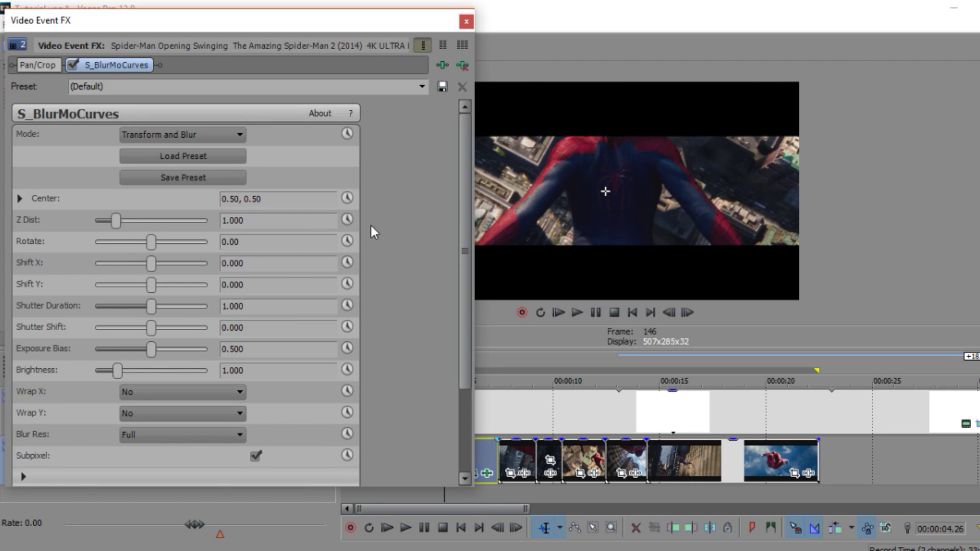
pyautogui.click(351, 220)
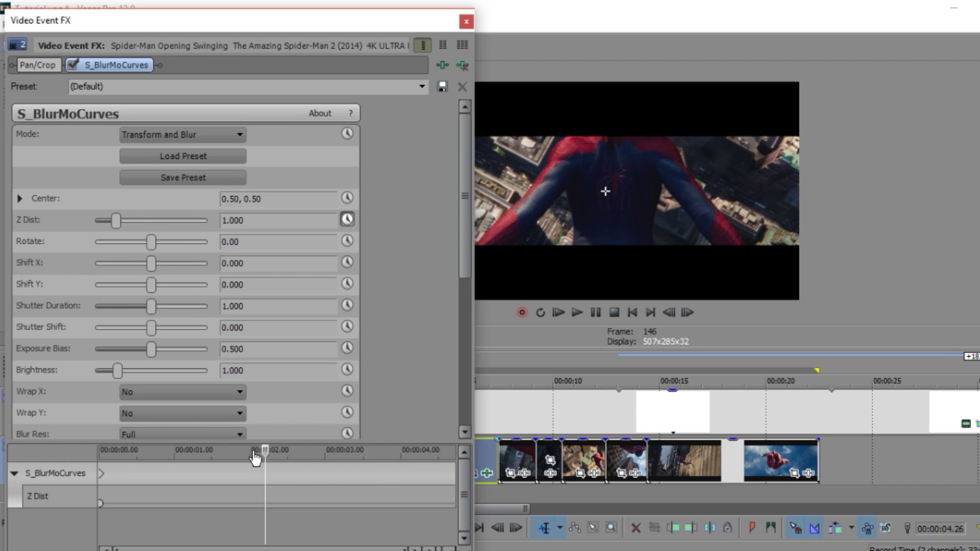
# Add a second Z Dist keyframe with a value of 1 at the current cursor position
pyautogui.moveTo(117, 221); pyautogui.dragTo(116, 225)
pyautogui.moveTo(283, 223); pyautogui.dragTo(207, 221)
pyautogui.write('1')
pyautogui.press('Tab')
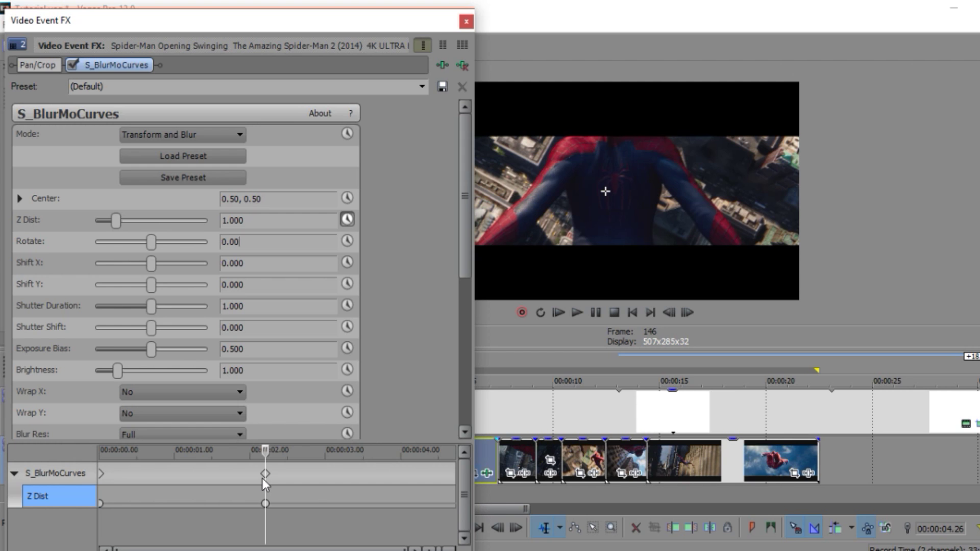
# Move the second keyframe to the clip's end at 00:00:04.21 and set its Z Dist to 0.6
pyautogui.moveTo(265, 474); pyautogui.dragTo(452, 475)
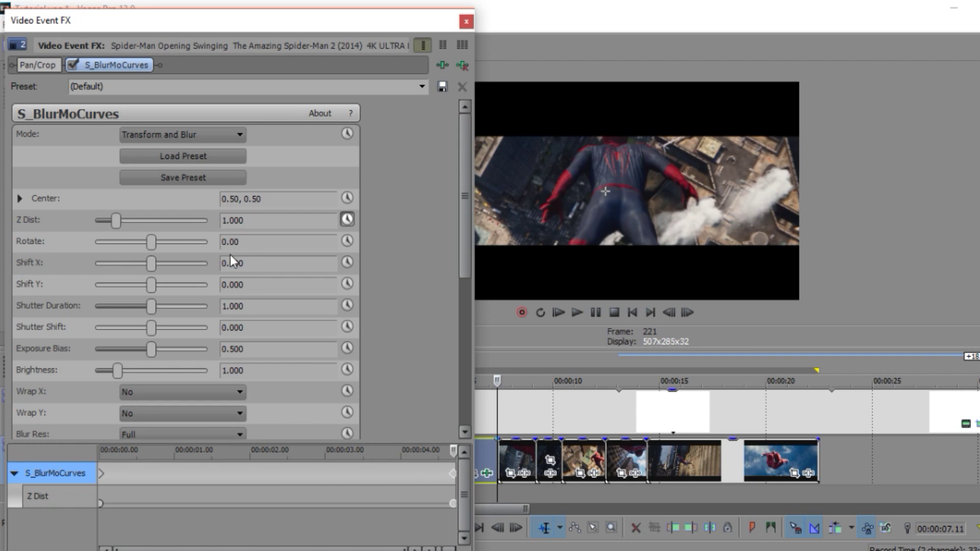
pyautogui.click(264, 217)
pyautogui.write('.6')
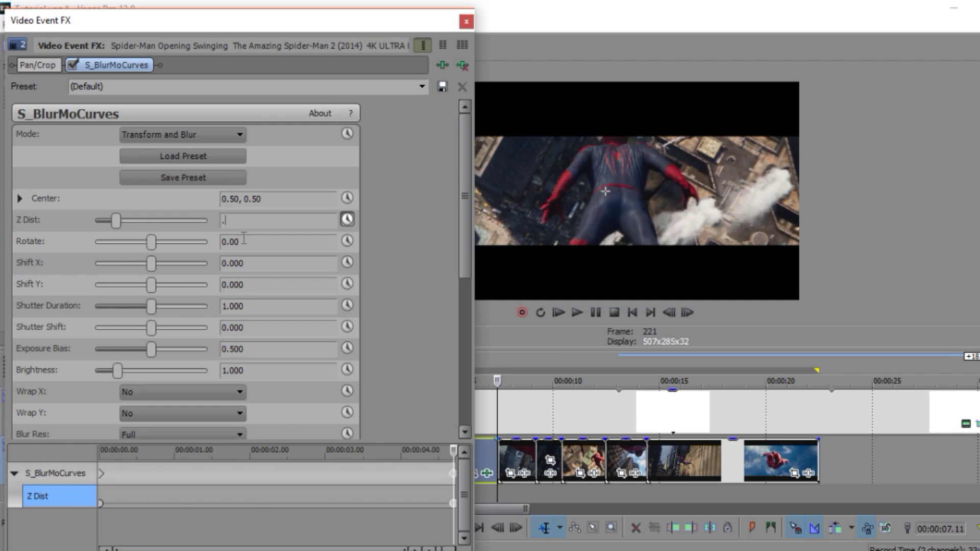
pyautogui.click(261, 237)
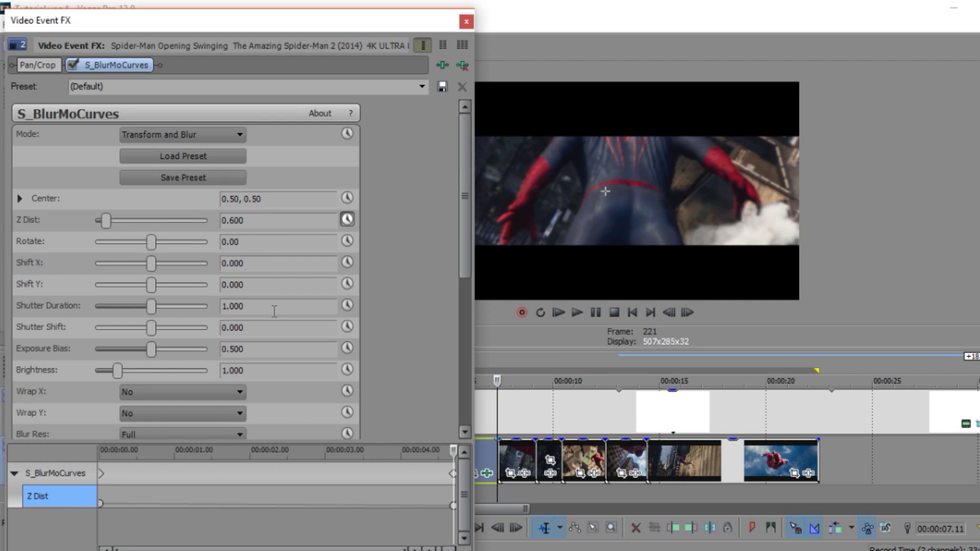
# Set the Shutter Duration to 0.5 and move the starting keyframe to 00:00:04.02
pyautogui.write('.5')
pyautogui.click(262, 284)
pyautogui.moveTo(100, 473); pyautogui.dragTo(407, 472)
pyautogui.click(485, 454)
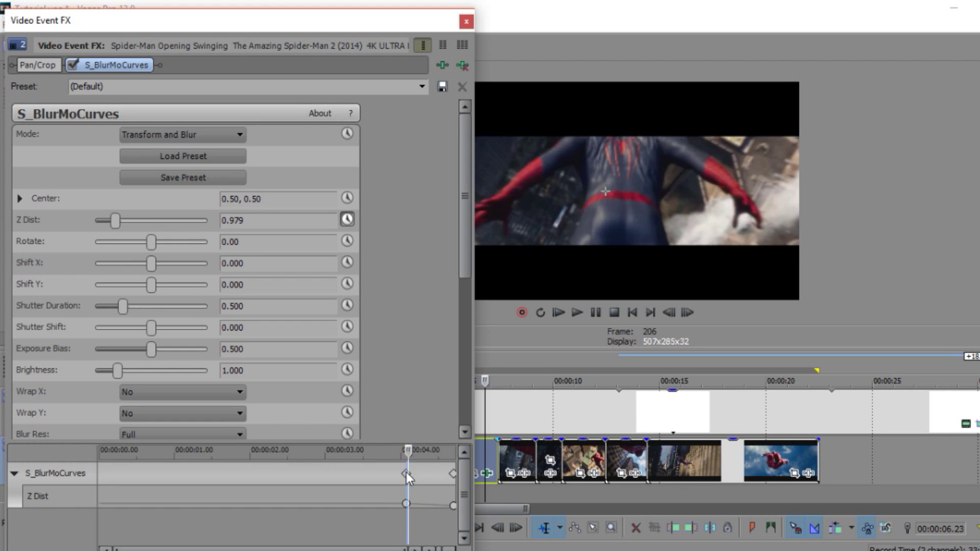
# Change the interpolation of both Z Dist keyframes to Fast Fade
pyautogui.click(407, 505)
pyautogui.rightClick(406, 506)
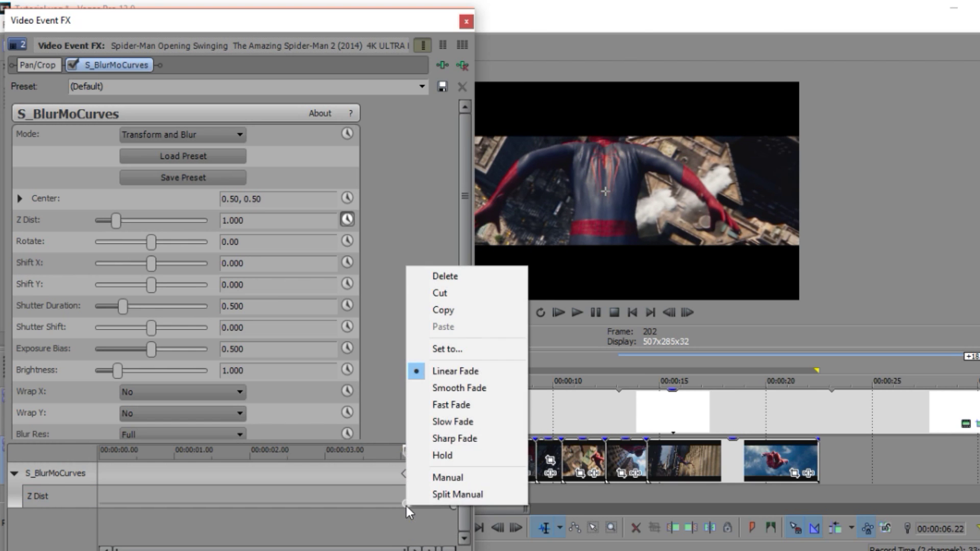
pyautogui.click(442, 404)
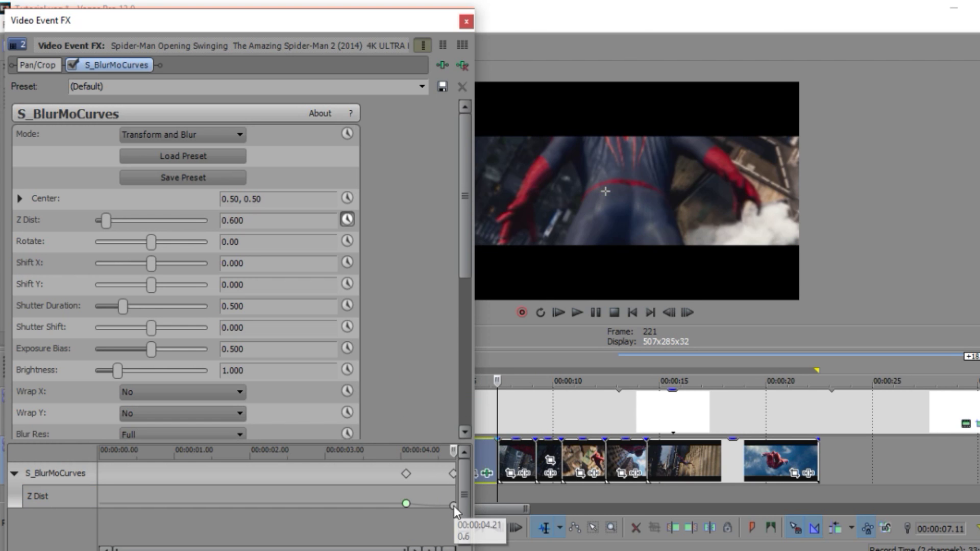
pyautogui.rightClick(454, 506)
pyautogui.click(499, 405)
# Place the cursor at the Z Dist start keyframe at 00:00:04.02 and add the S_DissolveShake effect to the first clip
pyautogui.click(407, 504)
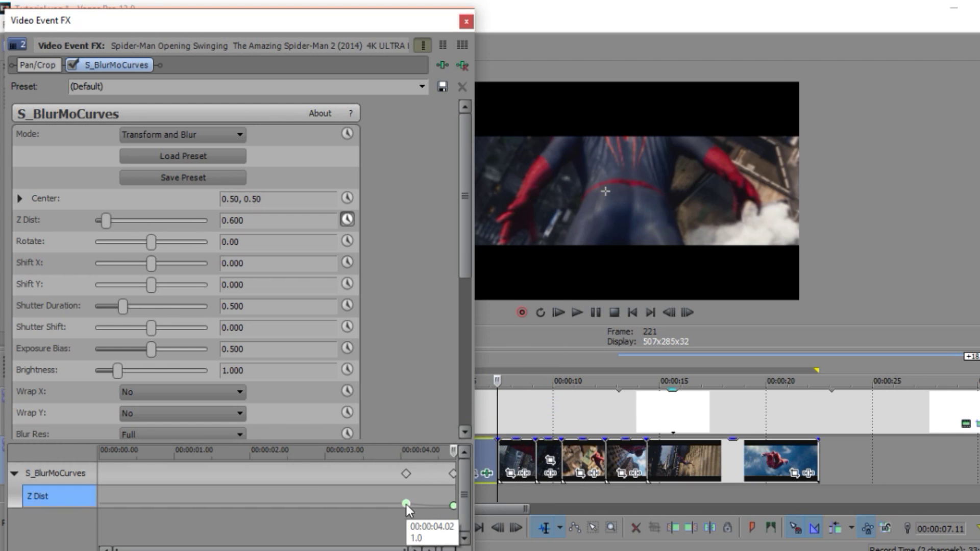
pyautogui.moveTo(405, 451); pyautogui.dragTo(405, 478)
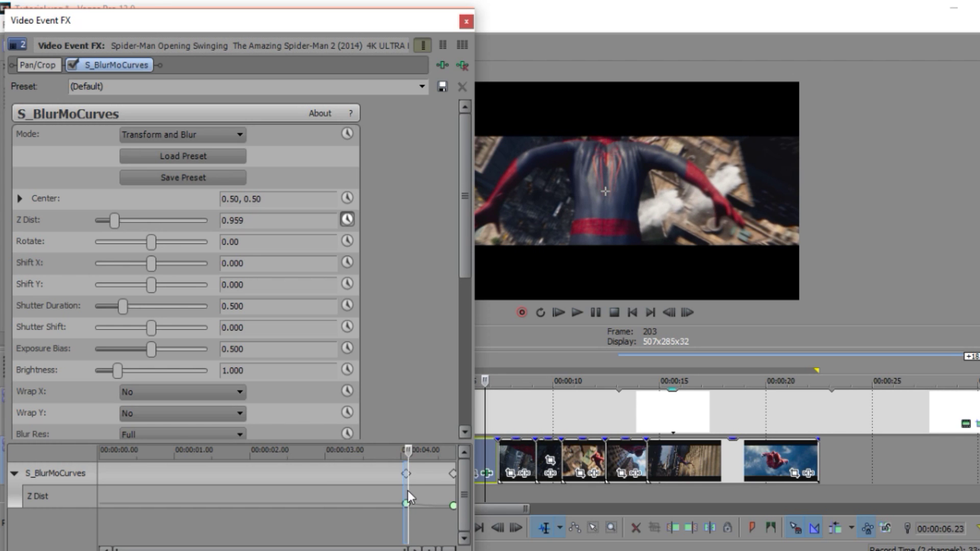
pyautogui.click(407, 491)
pyautogui.click(442, 66)
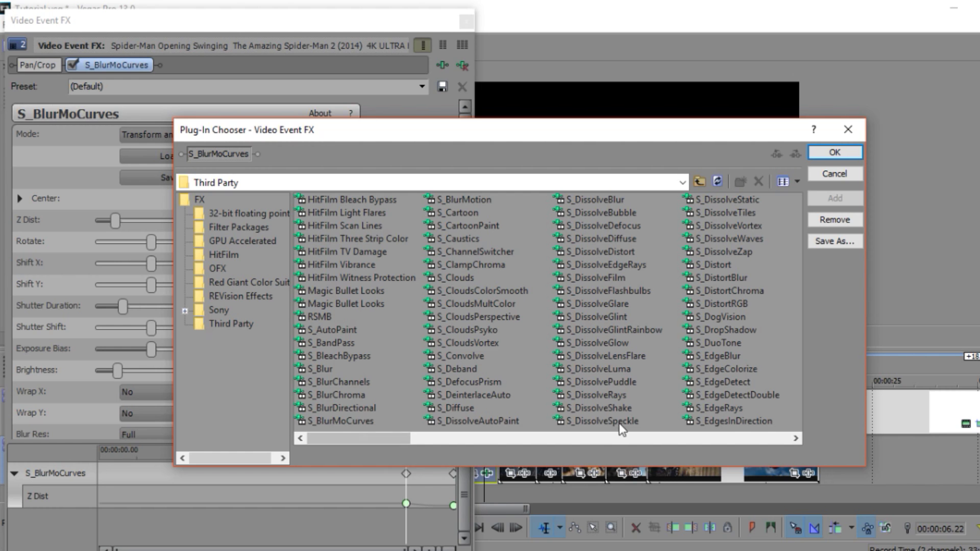
pyautogui.click(595, 412)
pyautogui.click(838, 201)
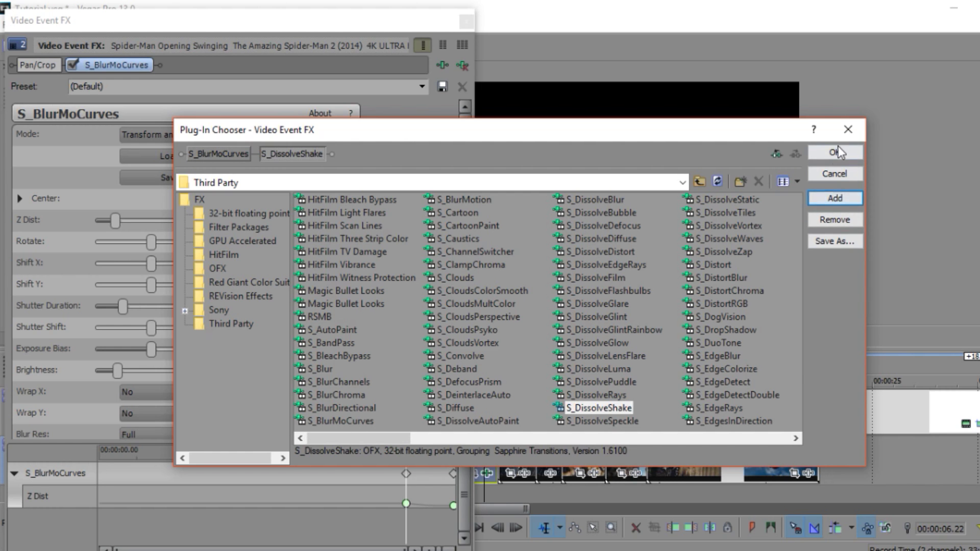
pyautogui.click(834, 152)
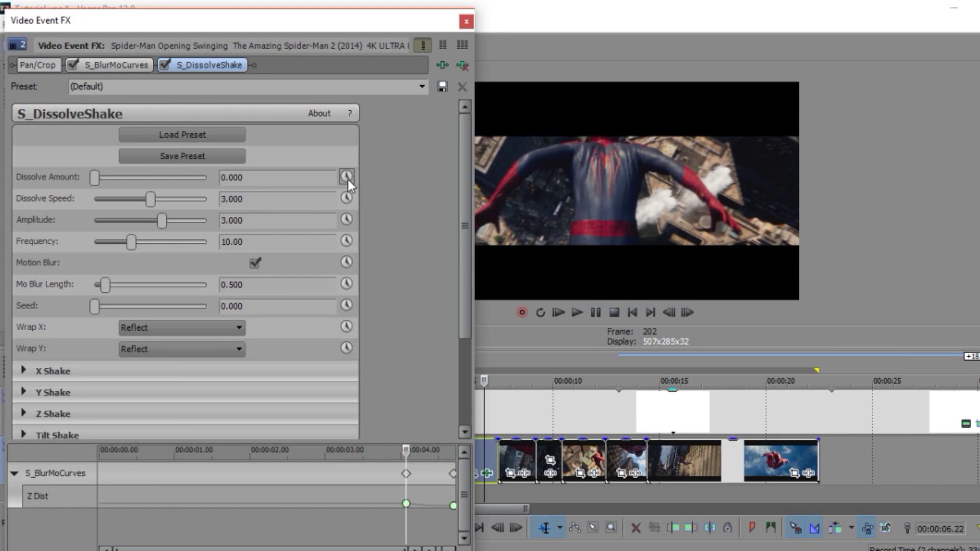
# Turn on keyframing for Dissolve Amount and align its starting keyframe with the Z Dist start keyframe
pyautogui.click(347, 177)
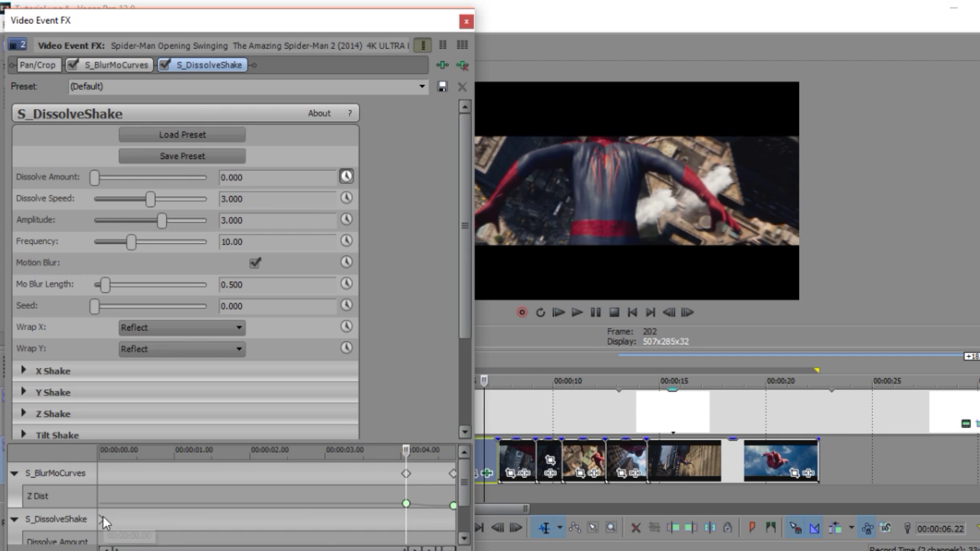
pyautogui.click(103, 519)
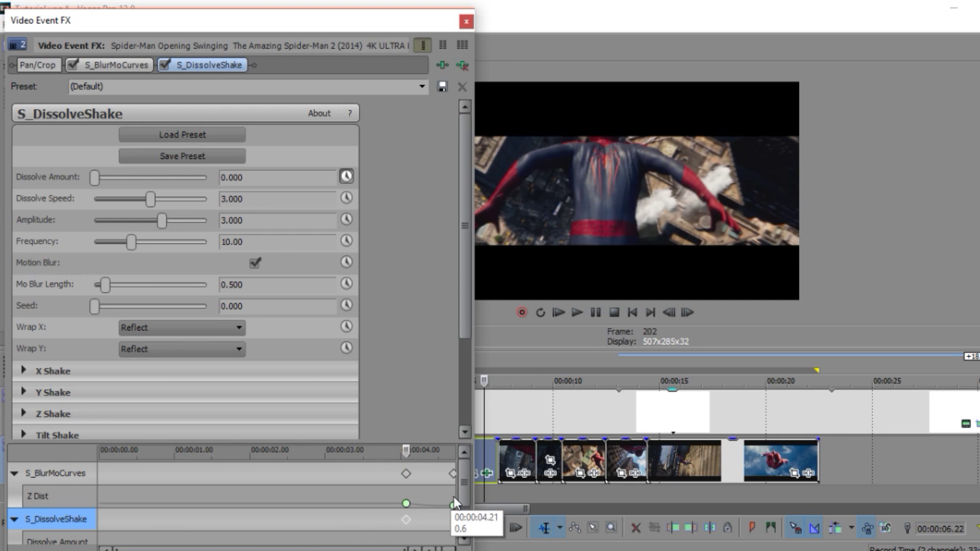
pyautogui.scroll(-1, 460, 505)
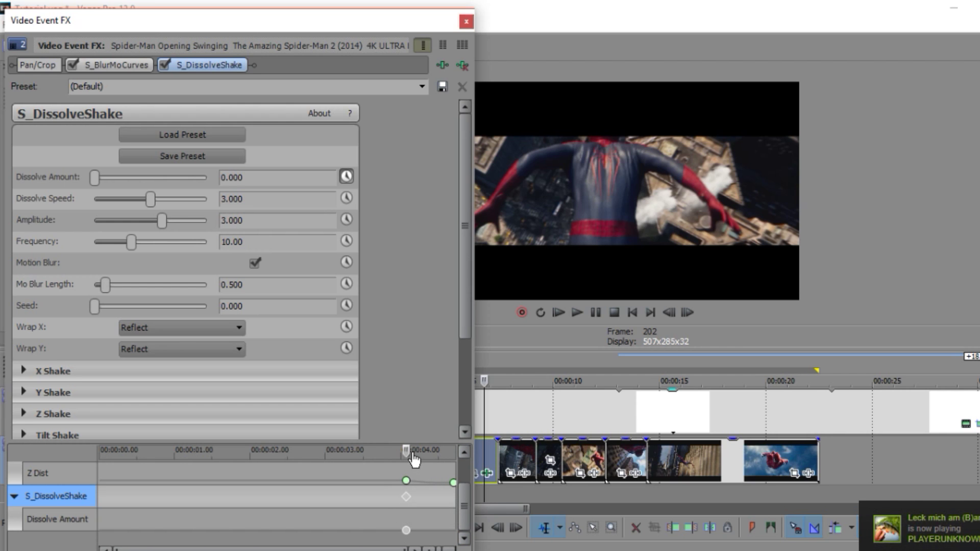
# Add a Dissolve Amount keyframe of 0.4 at the clip's end, 00:00:04.21
pyautogui.moveTo(407, 450); pyautogui.dragTo(453, 451)
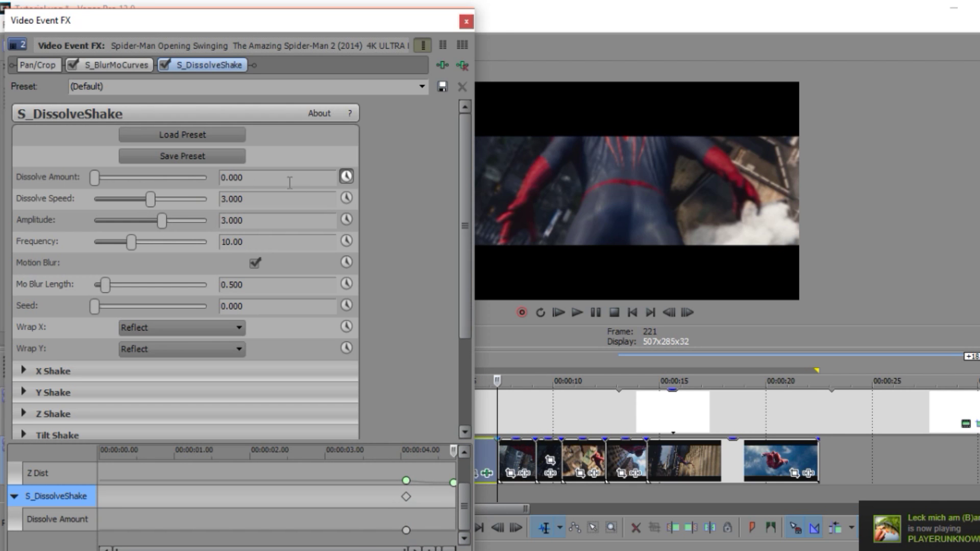
pyautogui.moveTo(243, 177); pyautogui.dragTo(231, 193)
pyautogui.write('4')
pyautogui.press('Return')
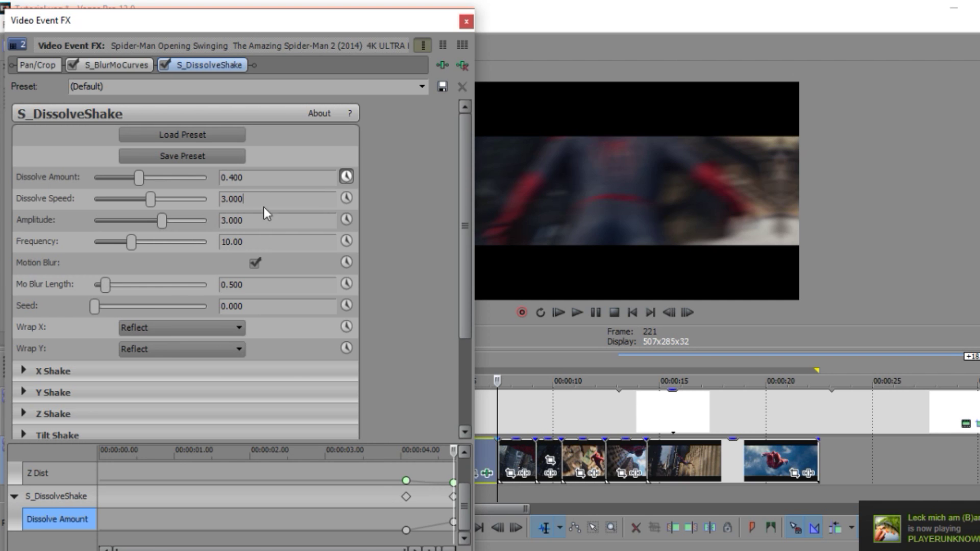
# Change the interpolation of both Dissolve Amount keyframes to Fast Fade and close the effect settings
pyautogui.rightClick(406, 530)
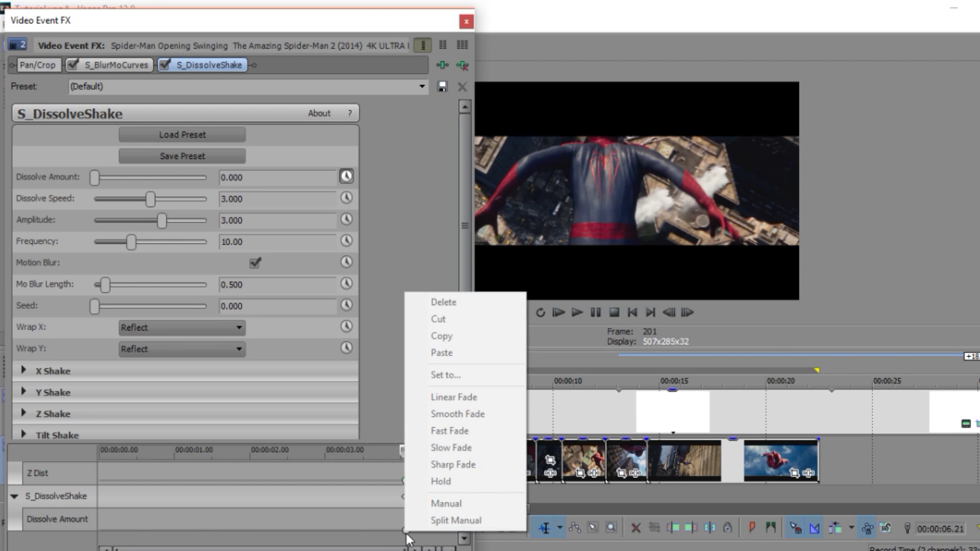
pyautogui.click(406, 533)
pyautogui.rightClick(405, 529)
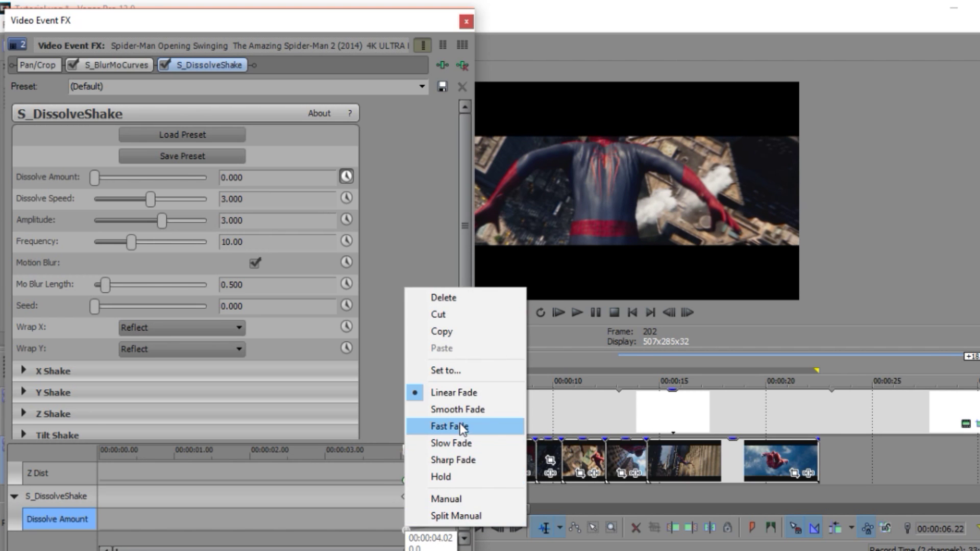
pyautogui.click(462, 429)
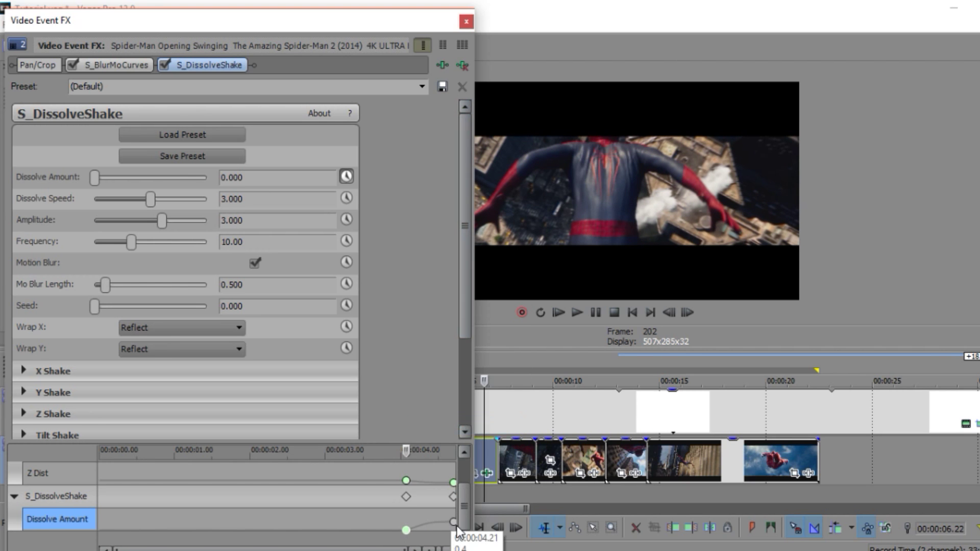
pyautogui.click(452, 523)
pyautogui.rightClick(453, 523)
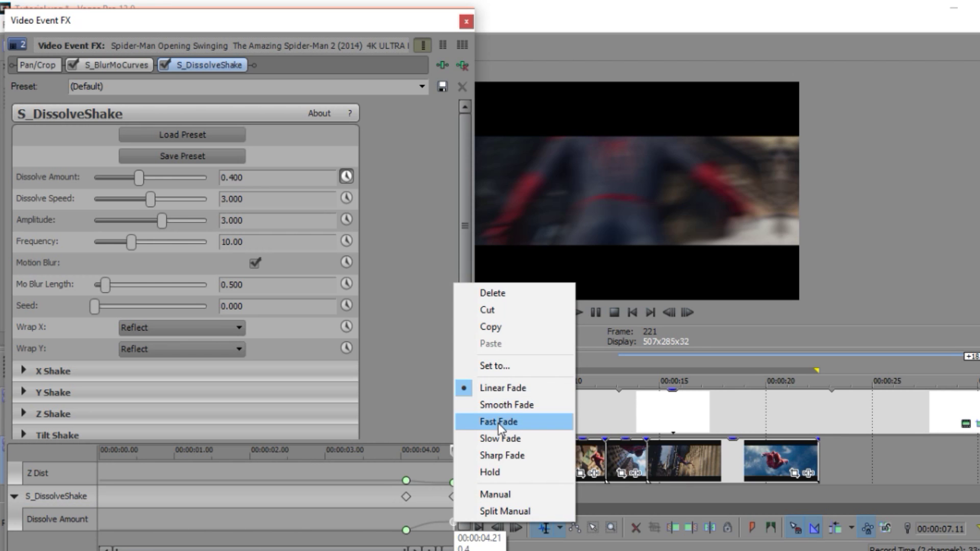
pyautogui.click(498, 423)
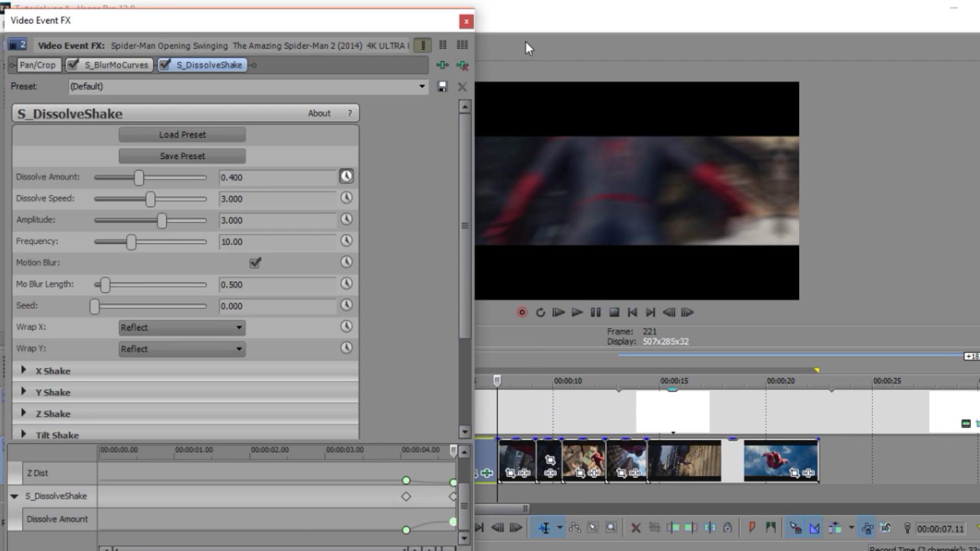
pyautogui.click(466, 21)
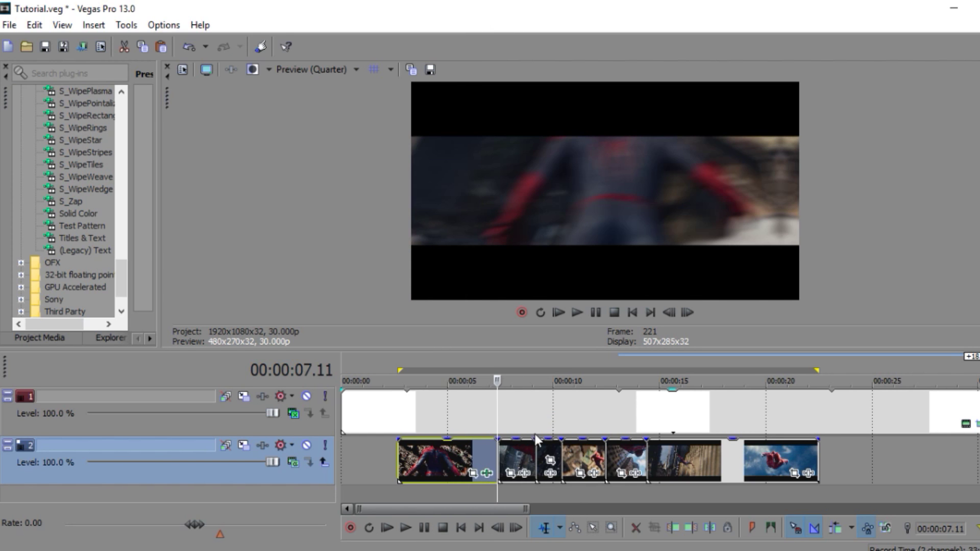
# Preview the transition and move the starting keyframes of the first clip's S_BlurMoCurves and S_DissolveShake effects closer to its end
pyautogui.click(482, 450)
pyautogui.press('space')
pyautogui.press('space')
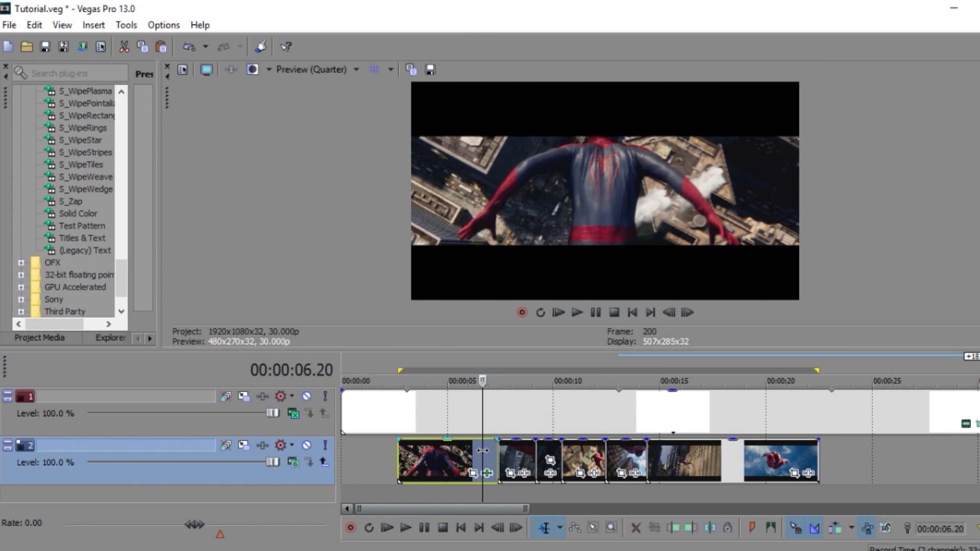
pyautogui.press('space')
pyautogui.press('space')
pyautogui.click(489, 474)
pyautogui.click(406, 473)
pyautogui.moveTo(407, 475); pyautogui.dragTo(423, 475)
pyautogui.moveTo(407, 522); pyautogui.dragTo(426, 525)
pyautogui.click(465, 21)
# Play back the end of the first clip repeatedly to check the timing of the zoom and shake
pyautogui.press('space')
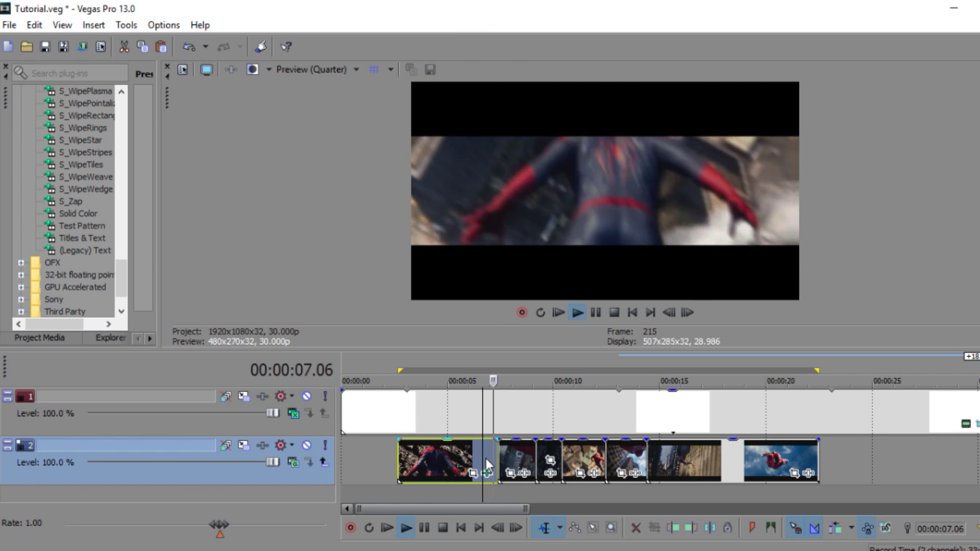
pyautogui.press('space')
pyautogui.press('space')
pyautogui.press('space')
pyautogui.press('space')
pyautogui.press('space')
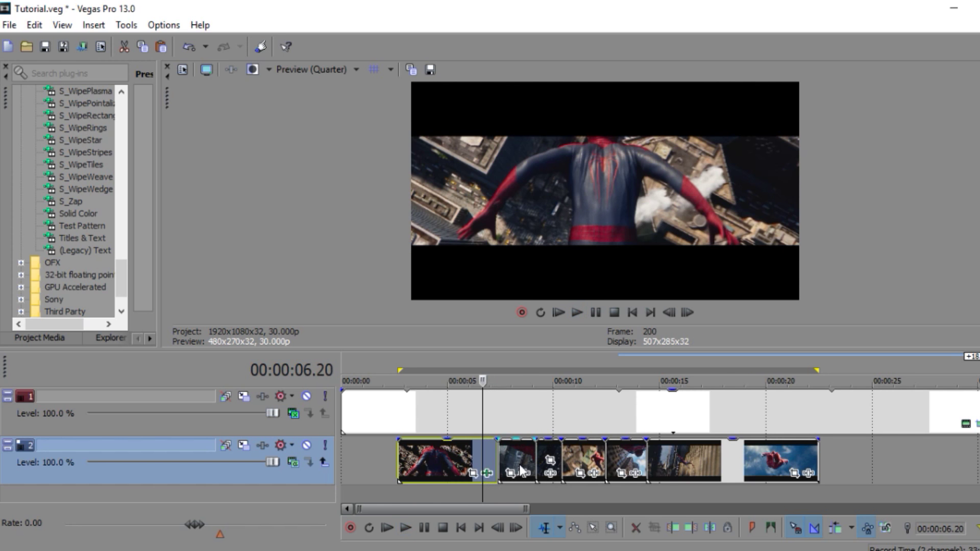
# Add the S_BlurMoCurves and S_DissolveShake effects to the second clip
pyautogui.click(503, 452)
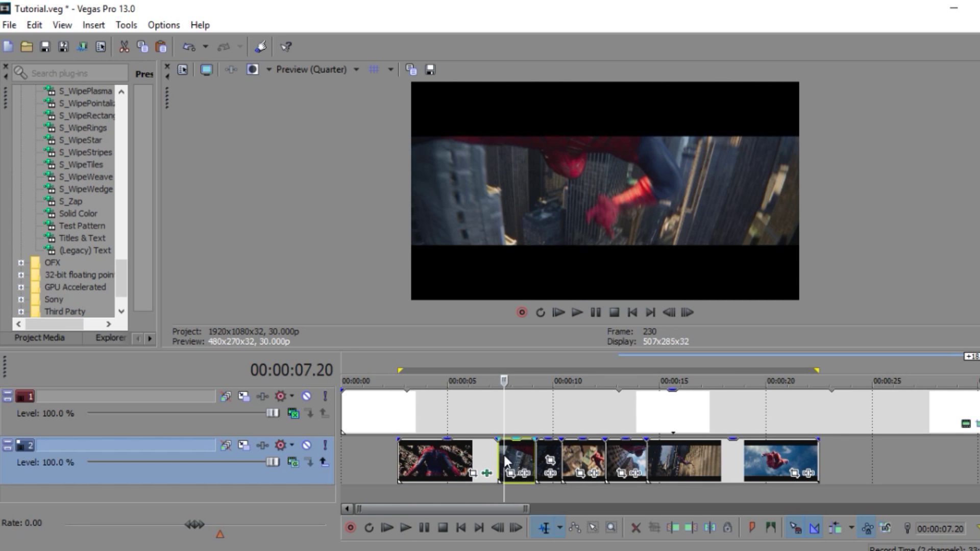
pyautogui.click(526, 477)
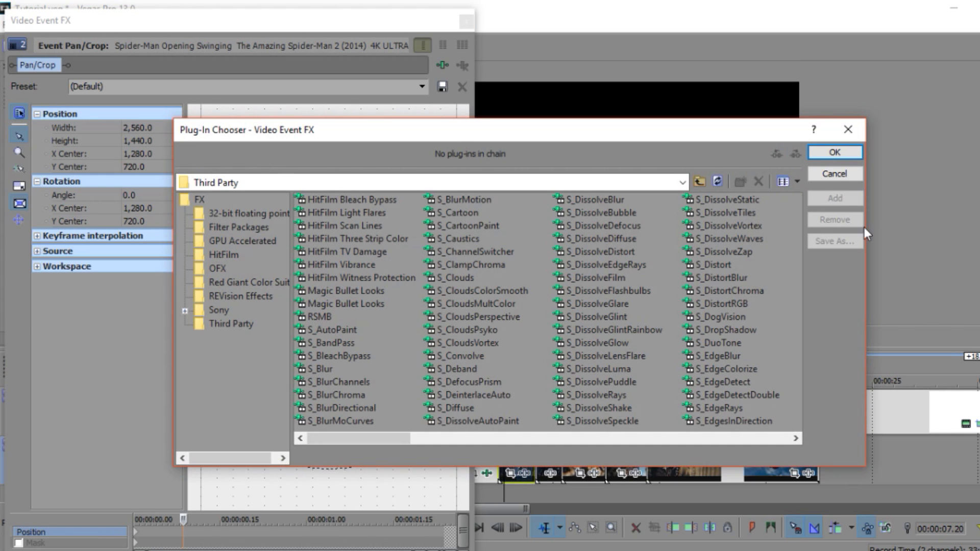
pyautogui.click(339, 421)
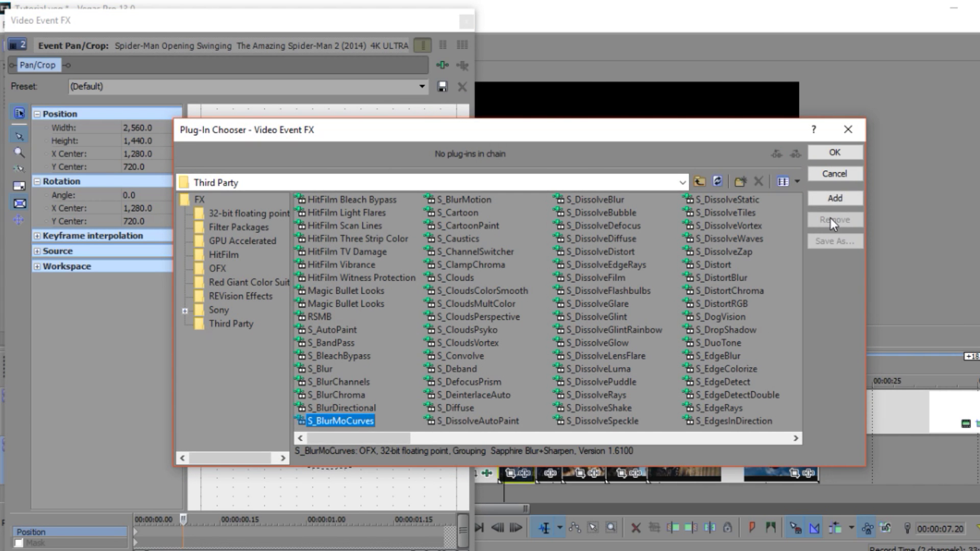
pyautogui.click(834, 198)
pyautogui.click(598, 407)
pyautogui.click(829, 197)
pyautogui.click(832, 155)
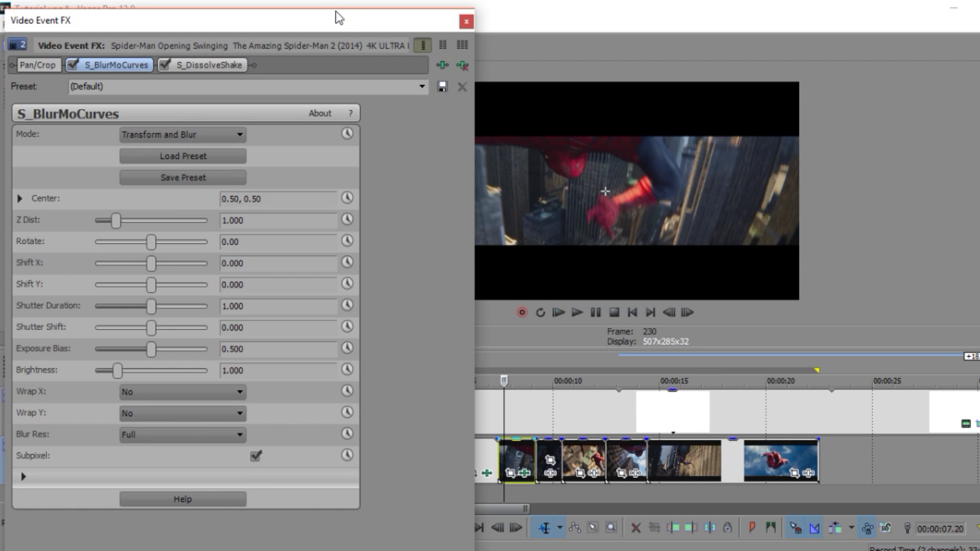
# Turn on Z Dist keyframing for the second clip and set Z Dist to 0.6 at its first frame
pyautogui.moveTo(337, 8)
pyautogui.mouseDown()
pyautogui.moveTo(329, 71)
pyautogui.moveTo(326, 15)
pyautogui.mouseUp()
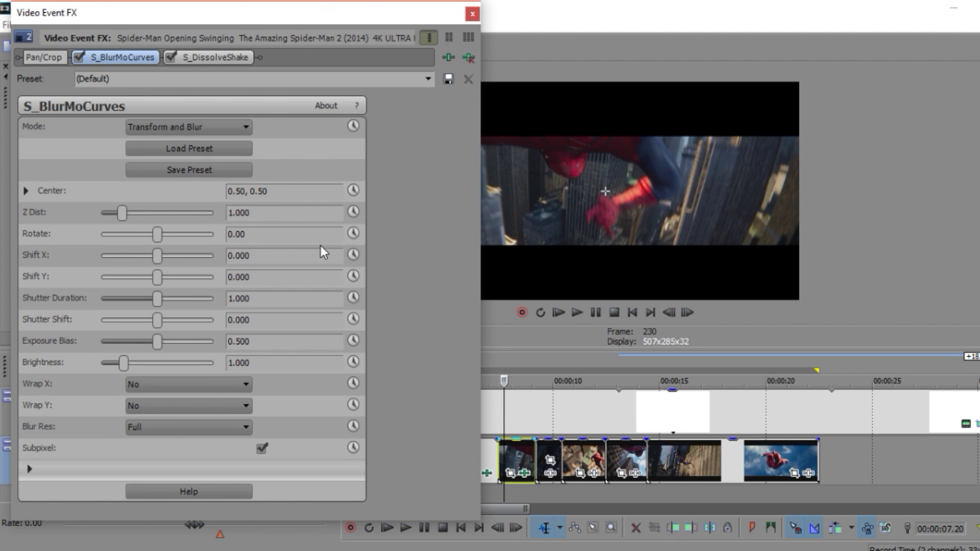
pyautogui.click(353, 212)
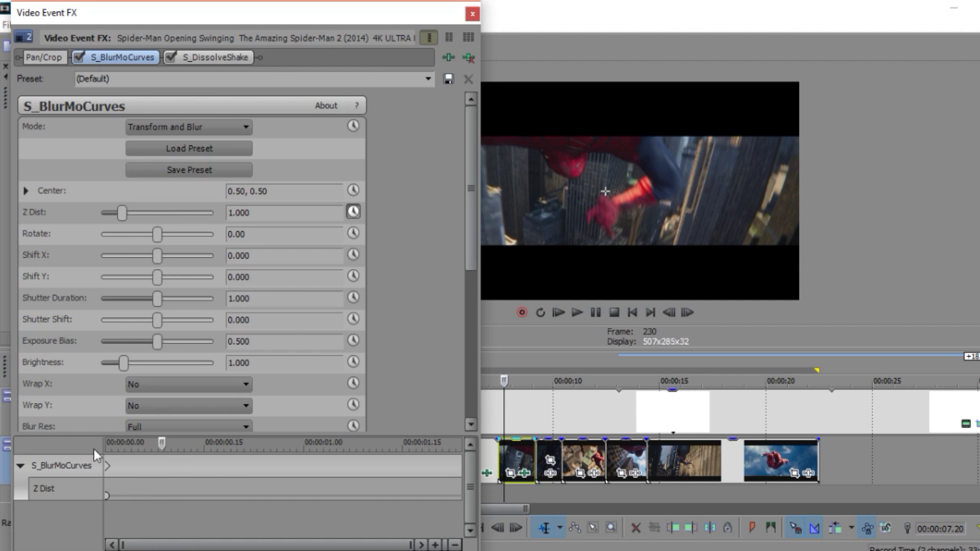
pyautogui.moveTo(161, 443); pyautogui.dragTo(42, 470)
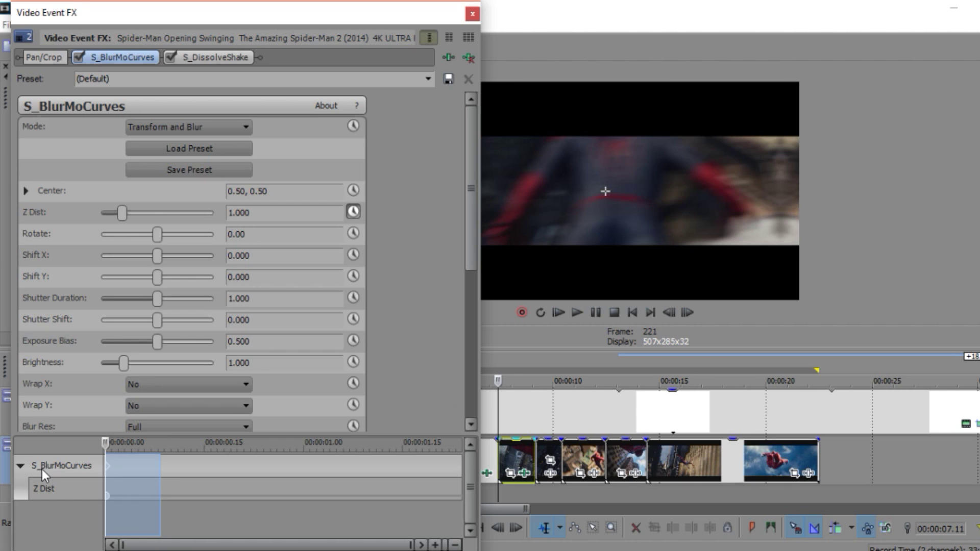
pyautogui.click(276, 213)
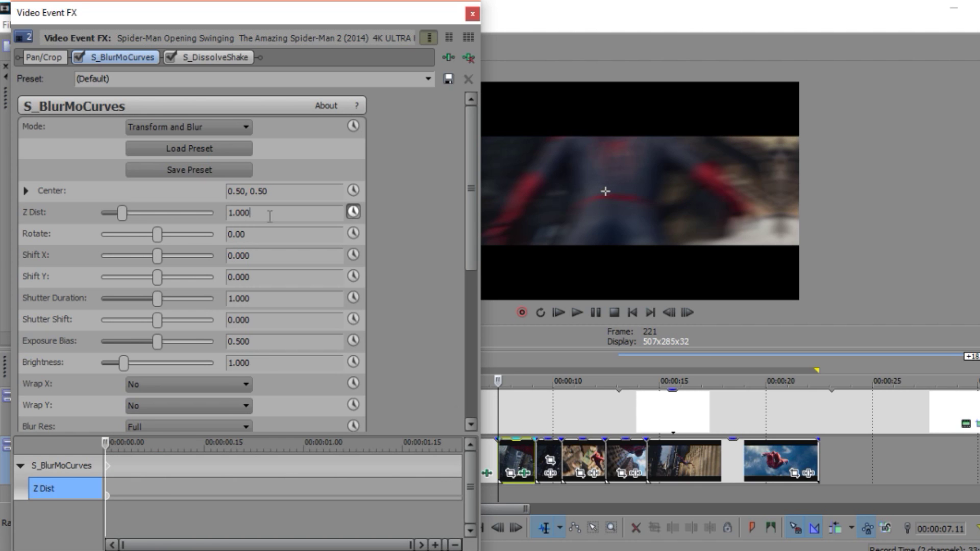
pyautogui.write('.6')
pyautogui.press('Return')
# Add a Z Dist keyframe with a value of 1 at 00:00:00.11 in the second clip
pyautogui.click(157, 471)
pyautogui.click(172, 467)
pyautogui.click(179, 470)
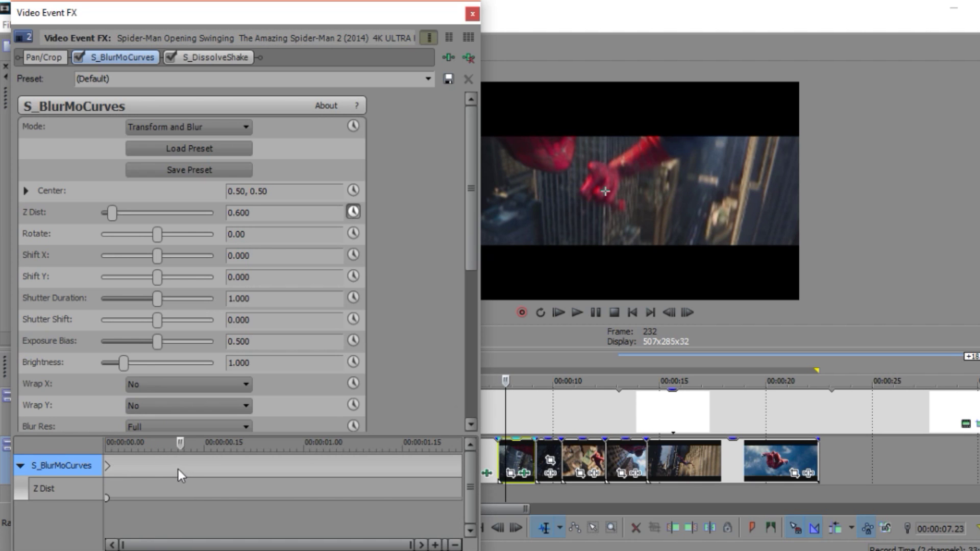
pyautogui.doubleClick(260, 212)
pyautogui.write('1')
pyautogui.press('Return')
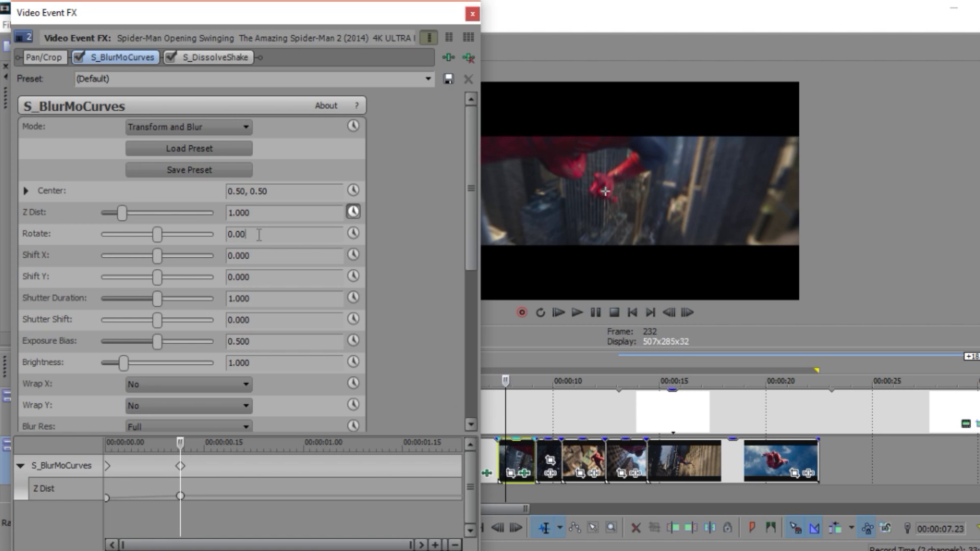
# Change the interpolation of the second clip's two Z Dist keyframes to Fast Fade
pyautogui.moveTo(183, 443); pyautogui.dragTo(97, 458)
pyautogui.click(106, 498)
pyautogui.rightClick(106, 498)
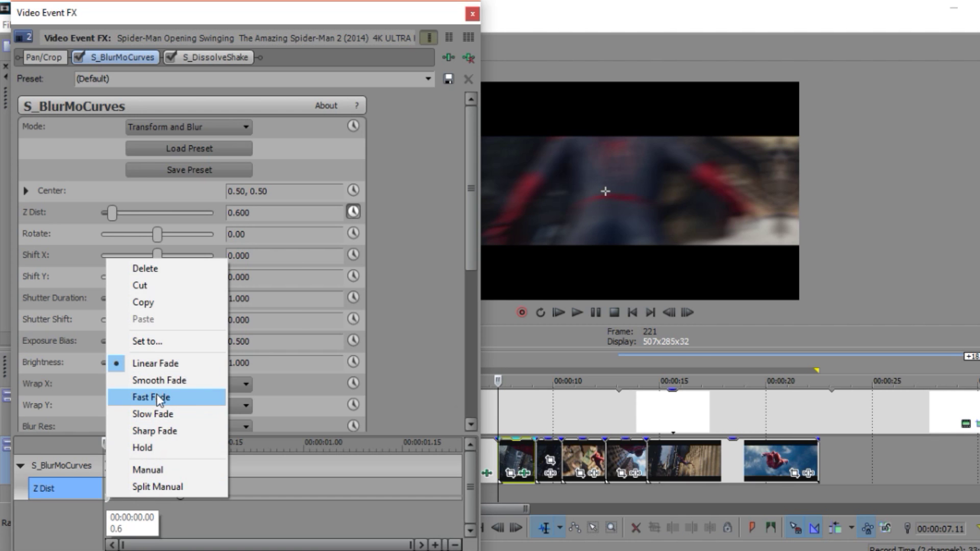
pyautogui.click(157, 394)
pyautogui.click(180, 496)
pyautogui.rightClick(180, 496)
pyautogui.click(212, 401)
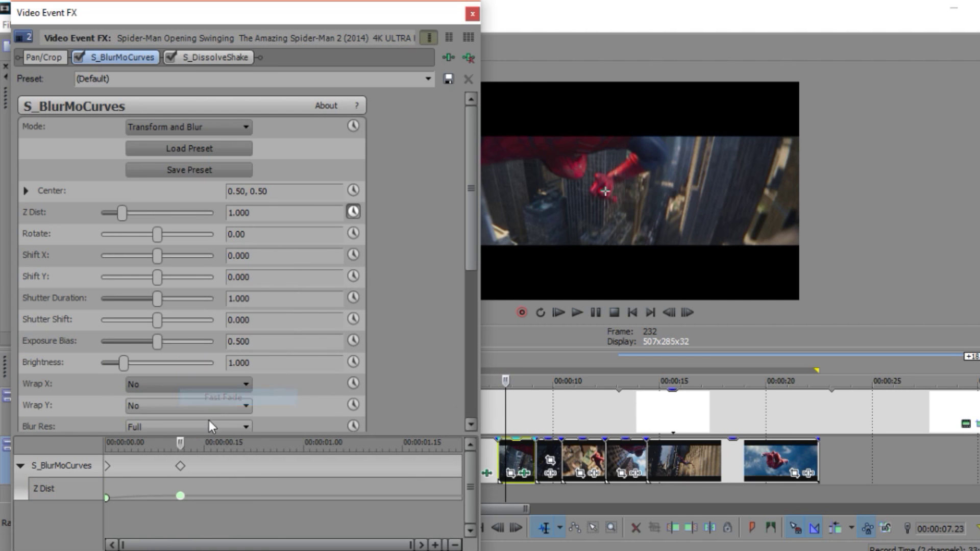
pyautogui.click(214, 57)
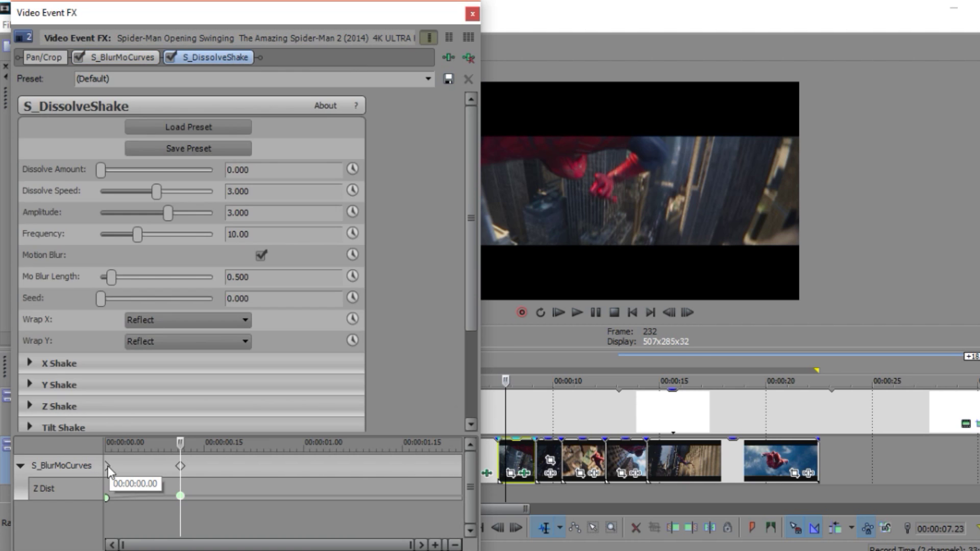
pyautogui.click(108, 466)
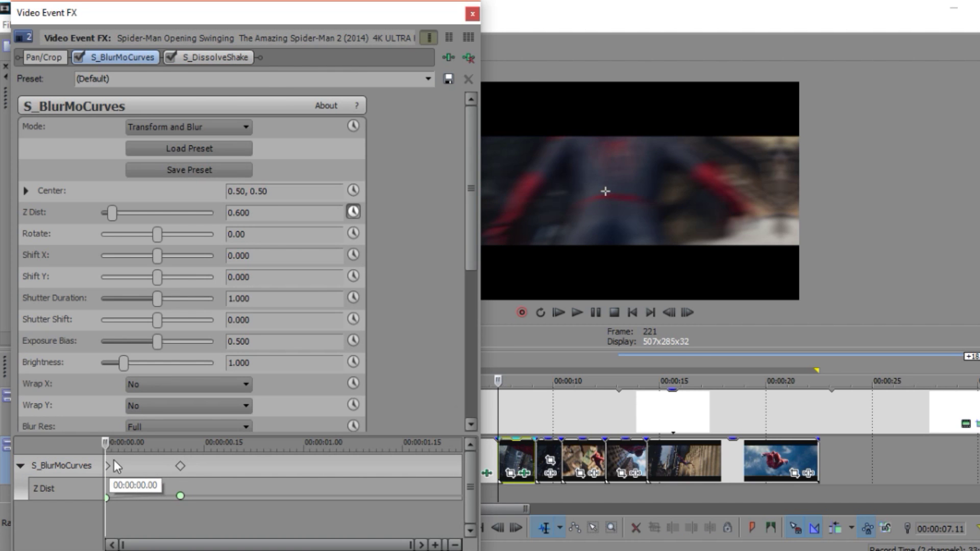
pyautogui.click(222, 58)
pyautogui.write('3')
pyautogui.click(285, 191)
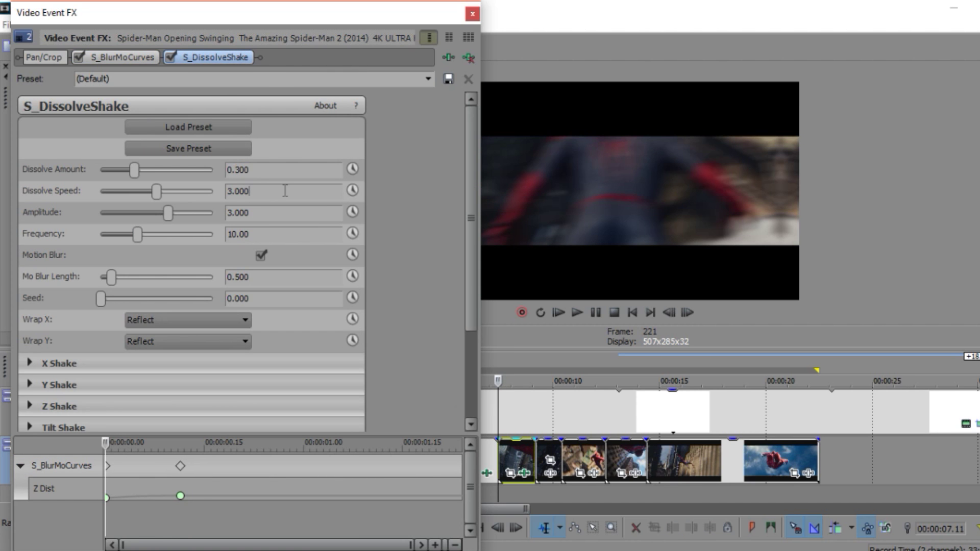
pyautogui.click(180, 496)
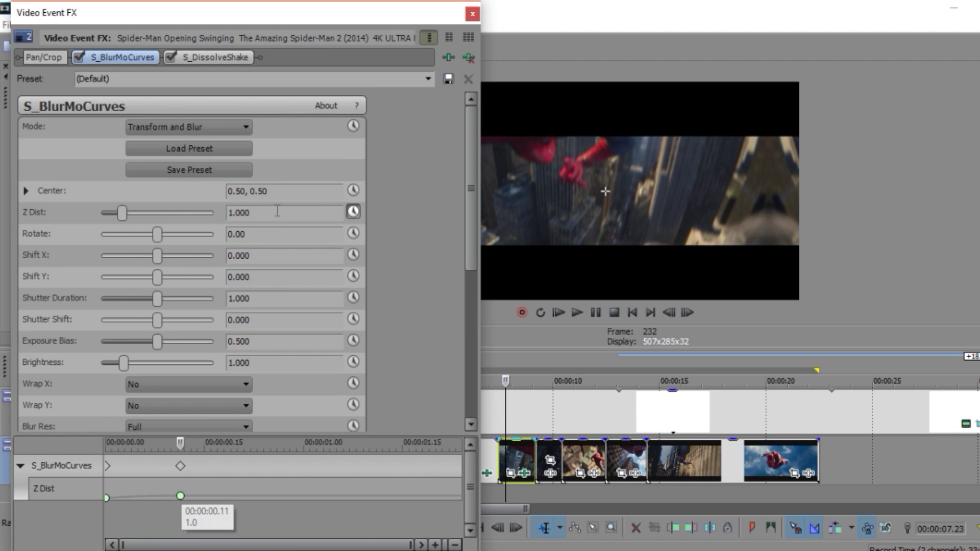
pyautogui.click(220, 56)
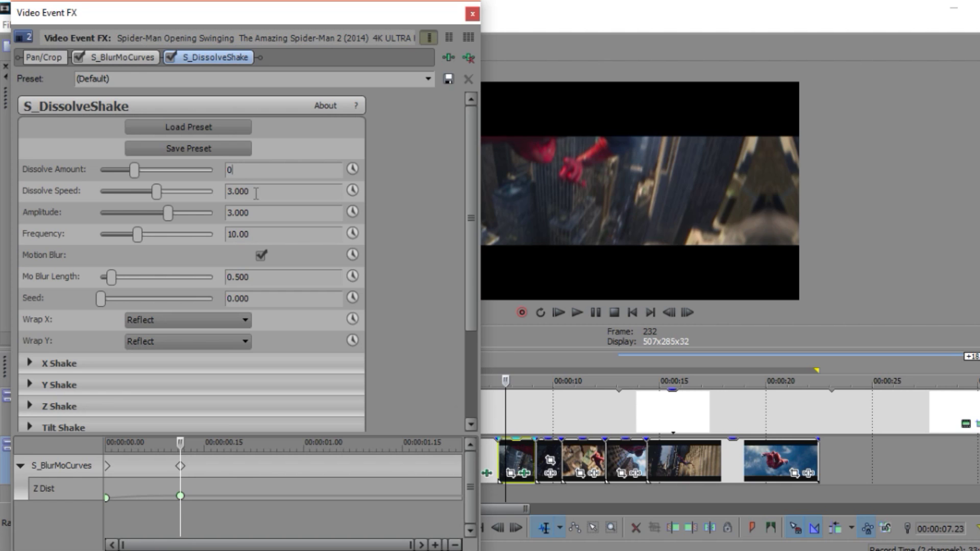
pyautogui.press('Return')
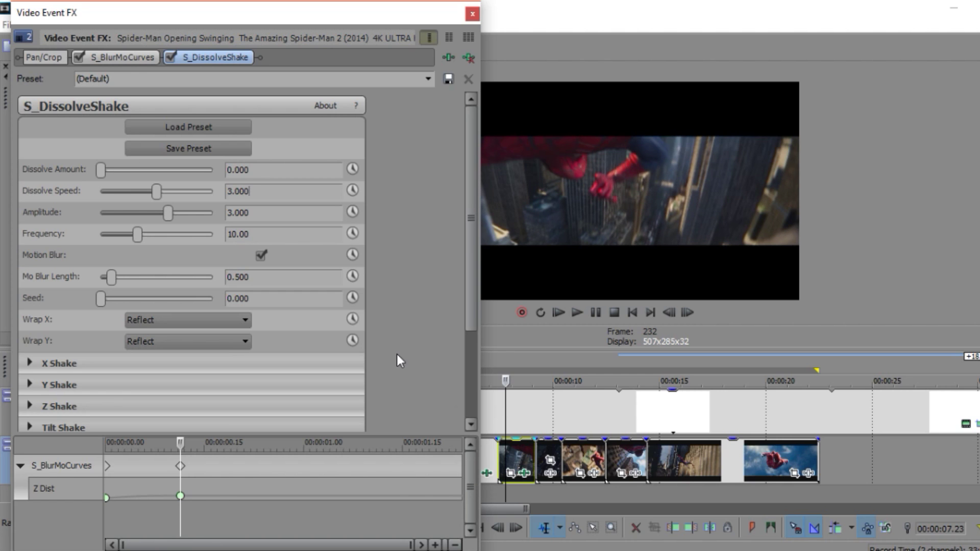
# Turn on Dissolve Amount keyframing for the second clip's S_DissolveShake and set it to 0.3 at the first frame
pyautogui.click(352, 168)
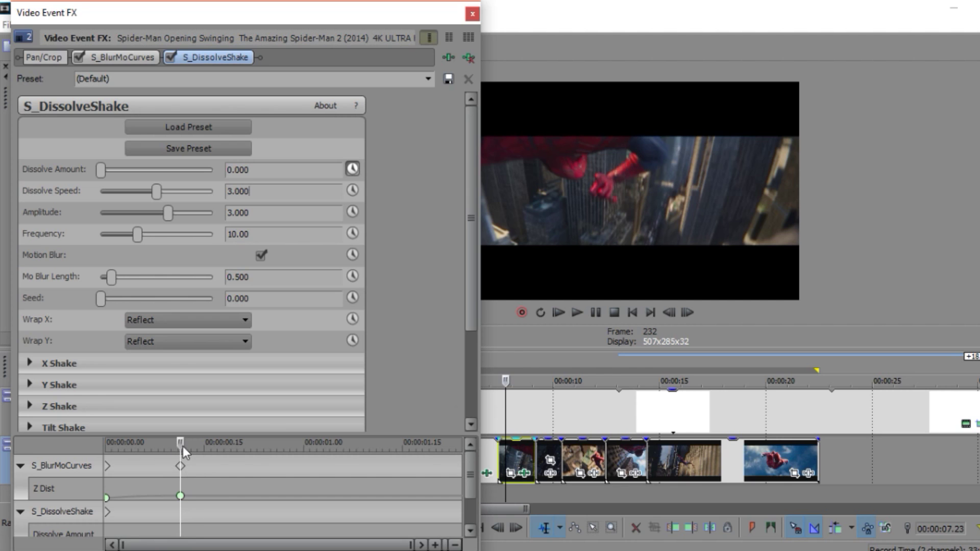
pyautogui.moveTo(180, 443); pyautogui.dragTo(105, 442)
pyautogui.click(273, 174)
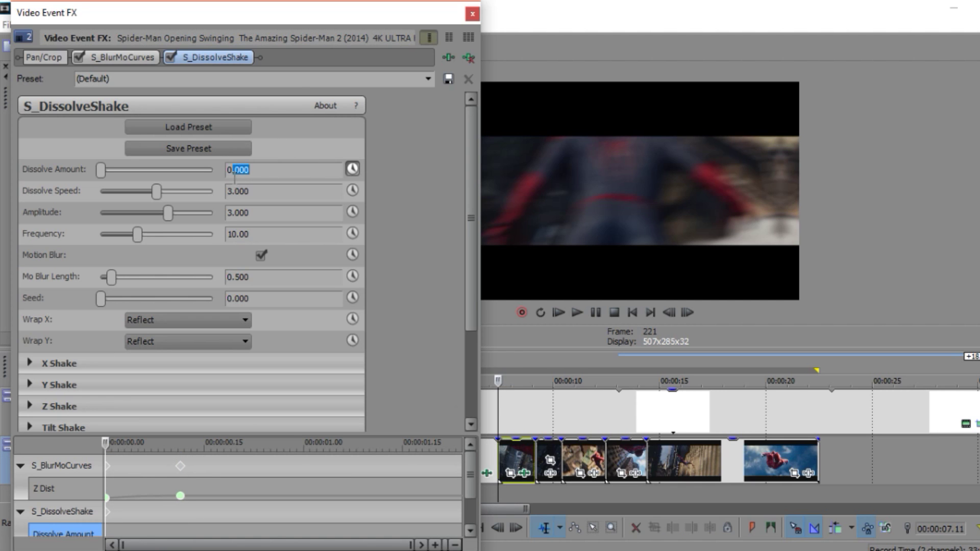
pyautogui.write('0.3')
pyautogui.press('Return')
# Add a Dissolve Amount keyframe with a value of 0 at 00:00:00.11 in the second clip
pyautogui.click(181, 466)
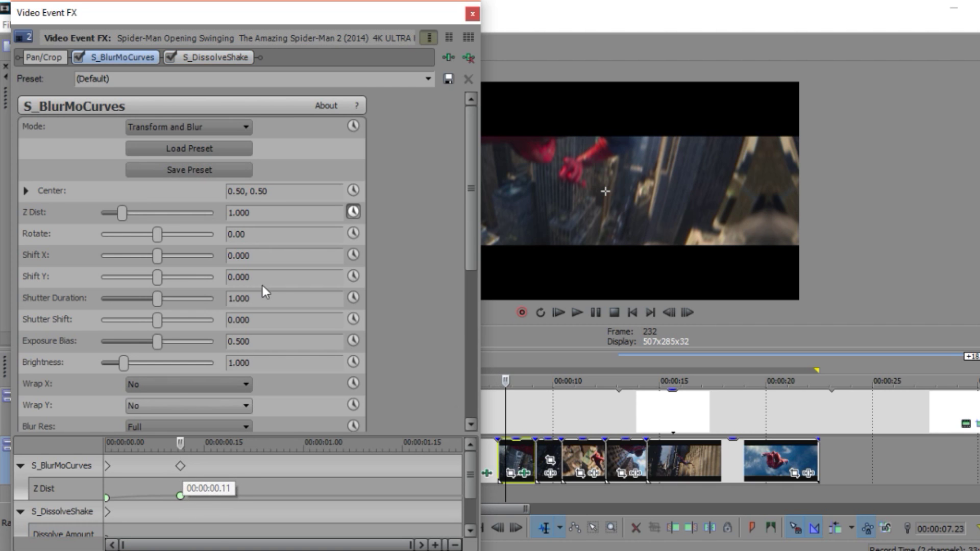
pyautogui.click(216, 57)
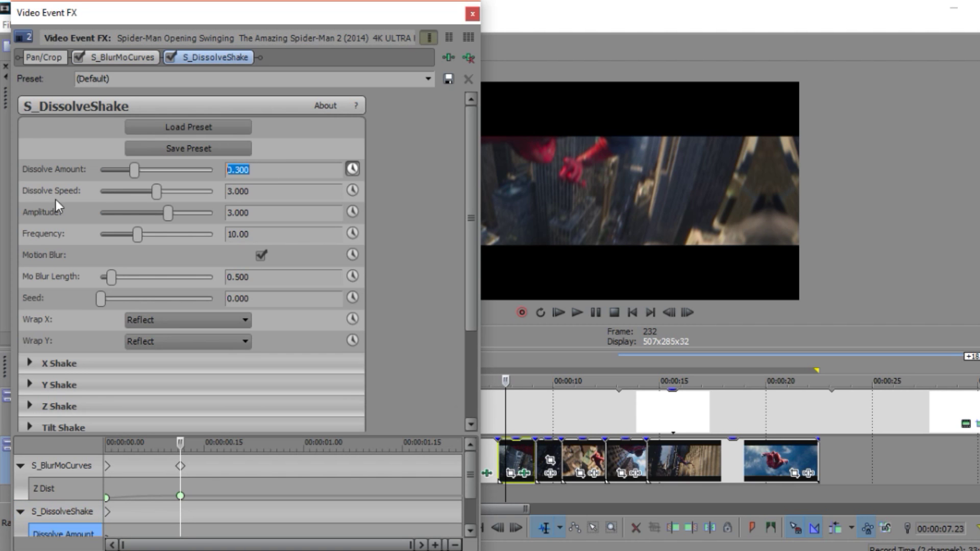
pyautogui.write('0')
pyautogui.click(266, 198)
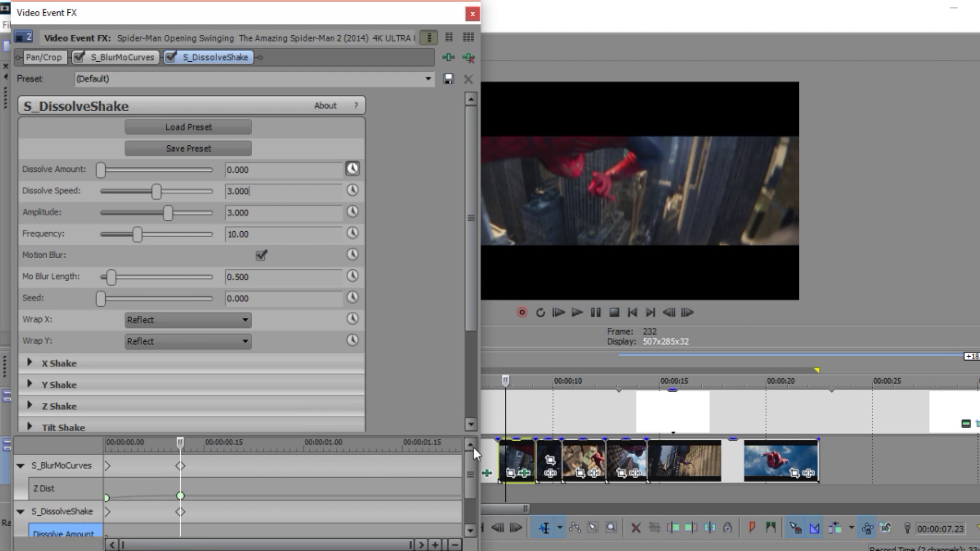
# Change the interpolation of the second clip's two Dissolve Amount keyframes to Fast Fade
pyautogui.scroll(-1, 469, 472)
pyautogui.rightClick(178, 522)
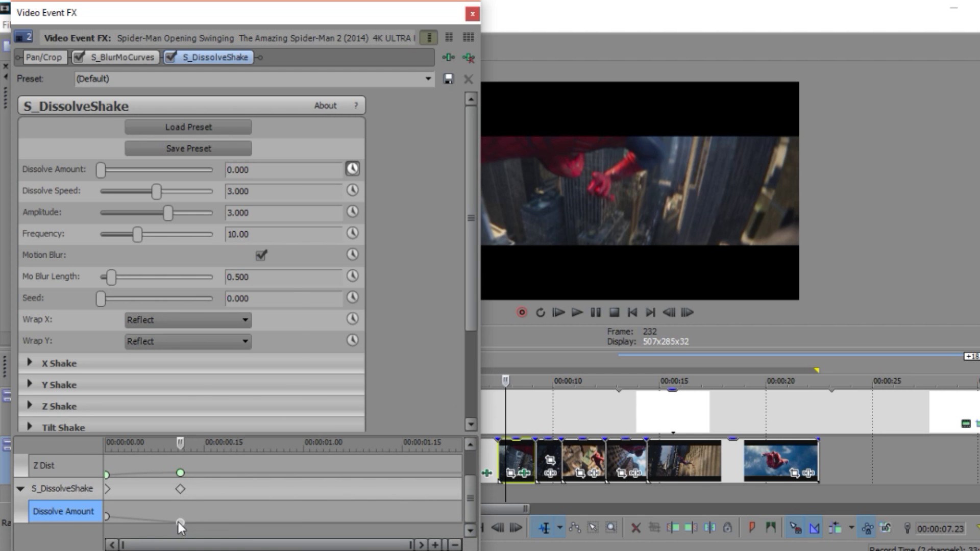
pyautogui.click(216, 428)
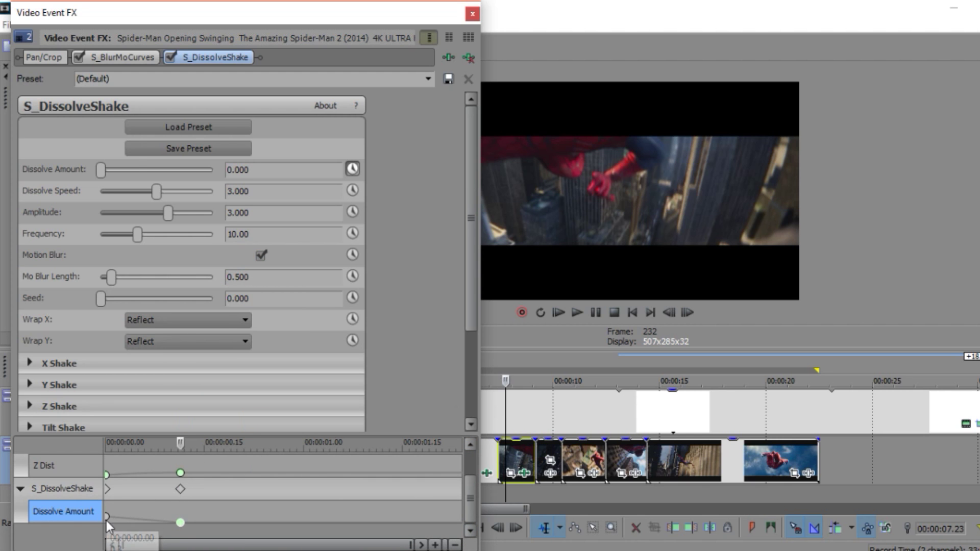
pyautogui.click(106, 520)
pyautogui.rightClick(106, 521)
pyautogui.click(156, 419)
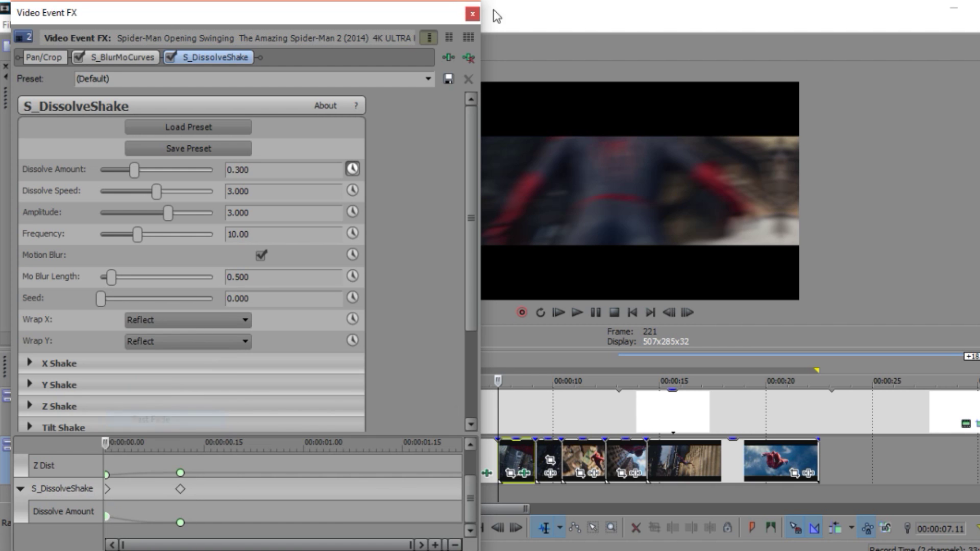
# Close the effect settings and play back the transition from near the end of the first clip
pyautogui.click(472, 14)
pyautogui.click(482, 449)
pyautogui.press('space')
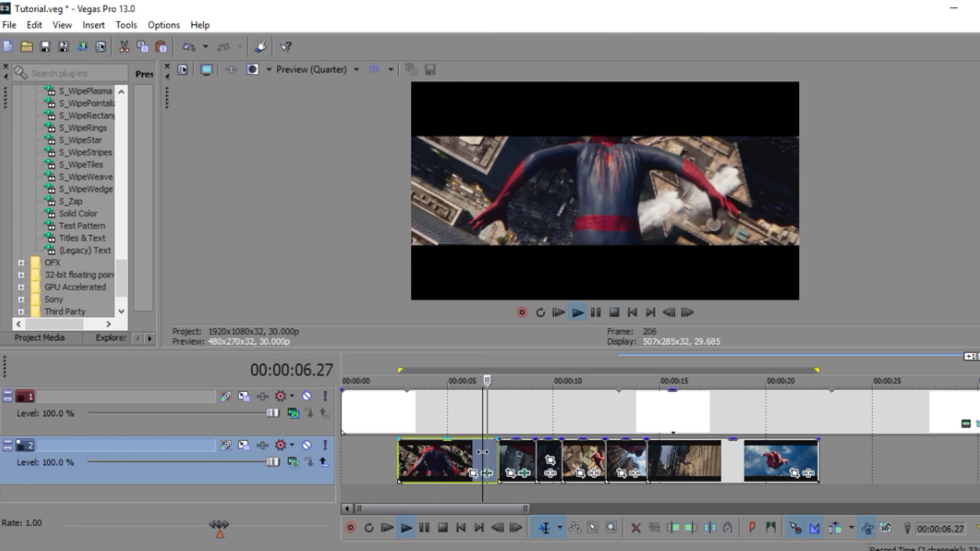
pyautogui.press('space')
pyautogui.press('space')
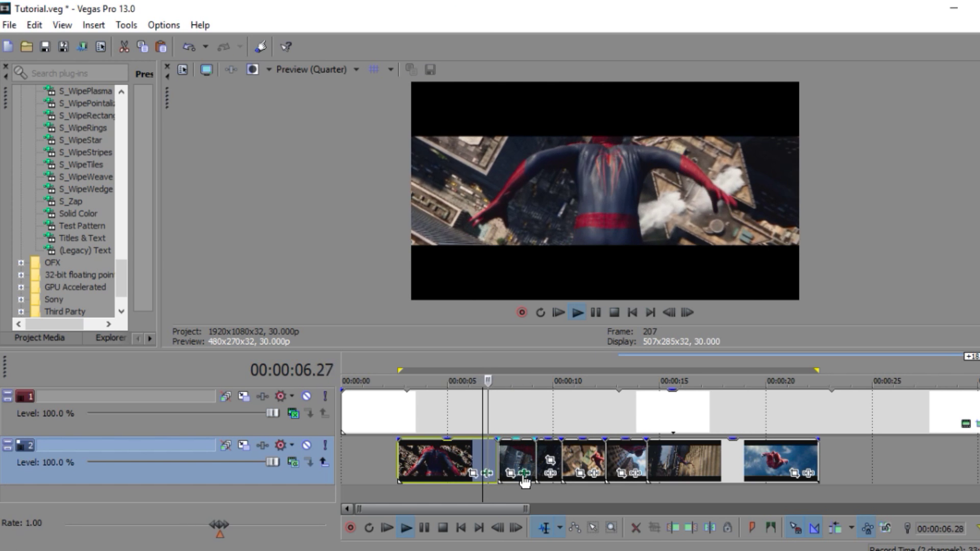
pyautogui.press('space')
pyautogui.press('space')
# Play back the start of the second clip several times from 00:00:07.11 to examine the zoom and shake
pyautogui.click(498, 455)
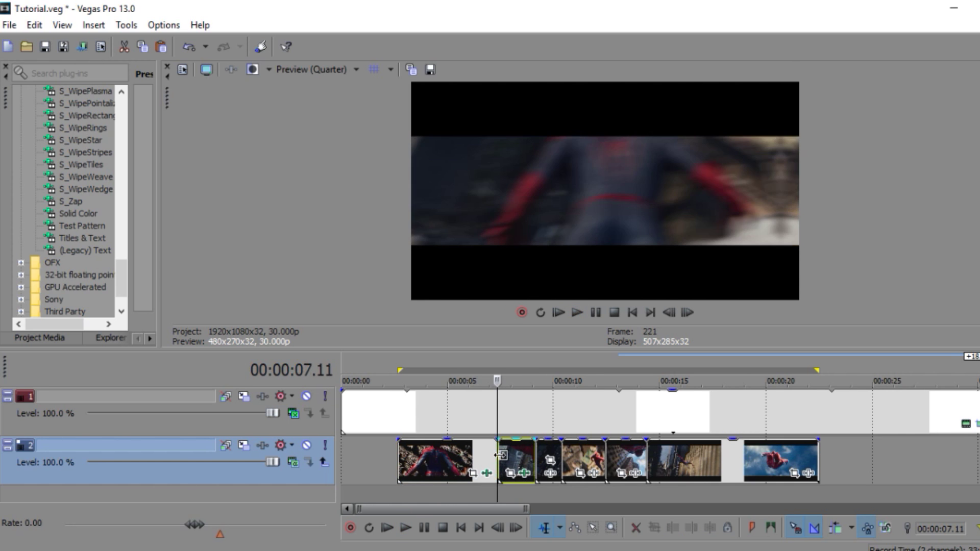
pyautogui.press('space')
pyautogui.press('space')
pyautogui.press('space')
pyautogui.press('space')
pyautogui.press('space')
pyautogui.press('space')
pyautogui.press('space')
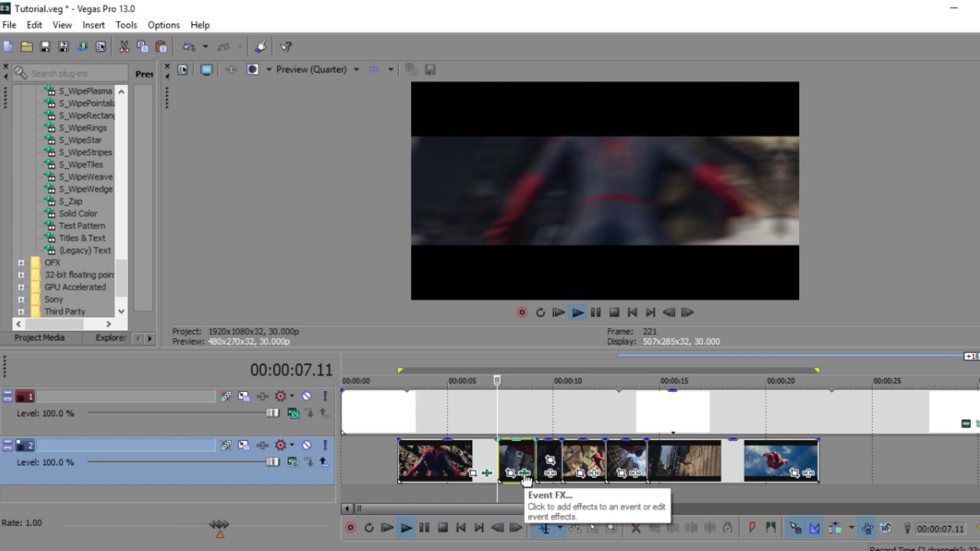
pyautogui.press('space')
pyautogui.press('space')
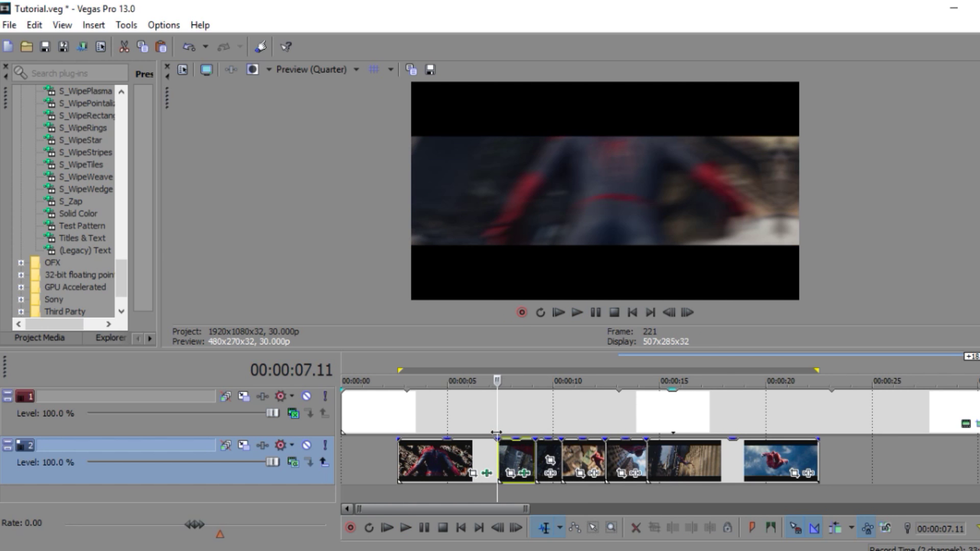
pyautogui.press('space')
pyautogui.press('space')
# Set the second clip's Dissolve Amount to 0.544 and Dissolve Speed to 3.204, and move both effects' ending keyframes to 00:00:00.16
pyautogui.click(524, 474)
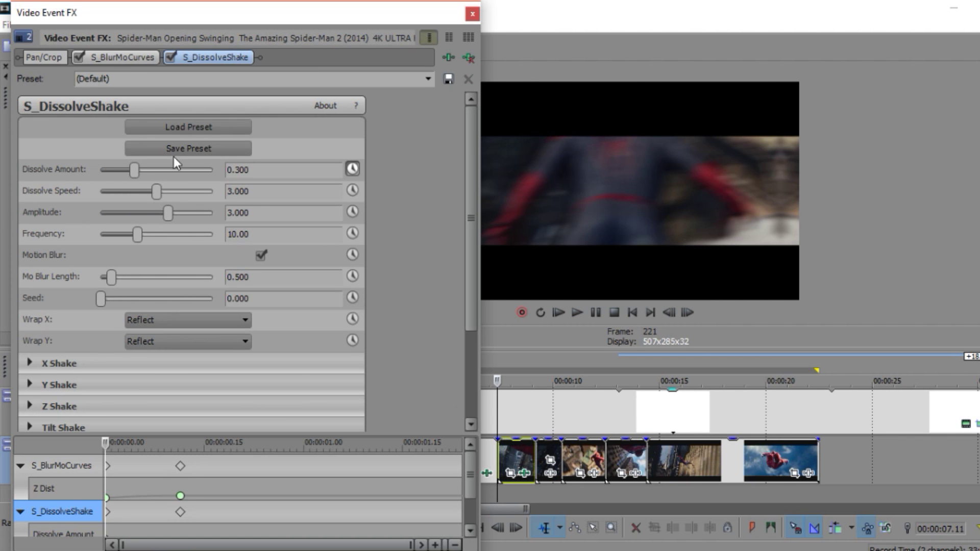
pyautogui.moveTo(135, 170); pyautogui.dragTo(164, 191)
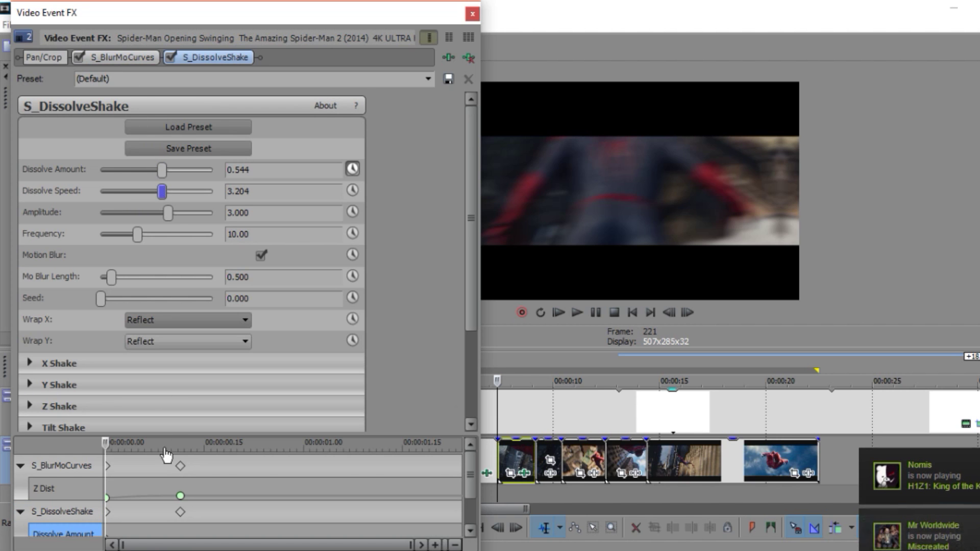
pyautogui.moveTo(180, 467); pyautogui.dragTo(211, 477)
pyautogui.moveTo(180, 512); pyautogui.dragTo(211, 512)
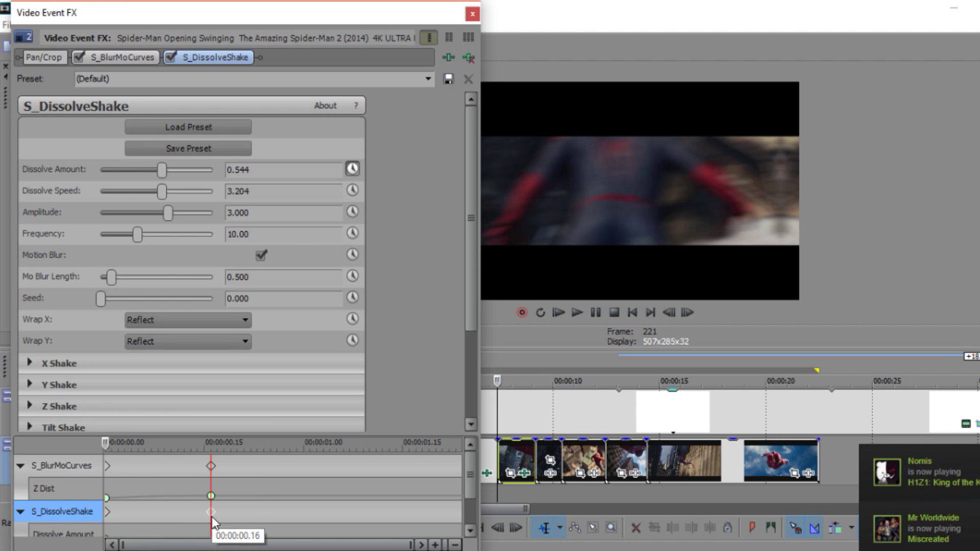
pyautogui.click(473, 14)
# Play back the first transition from 00:00:06.22 and check the end of the last clip at 00:00:22.07
pyautogui.click(485, 454)
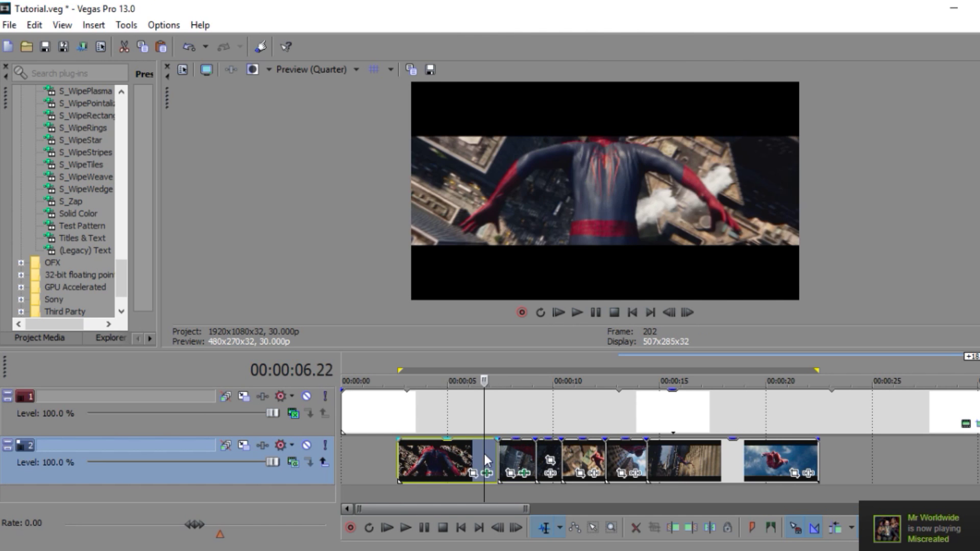
pyautogui.press('space')
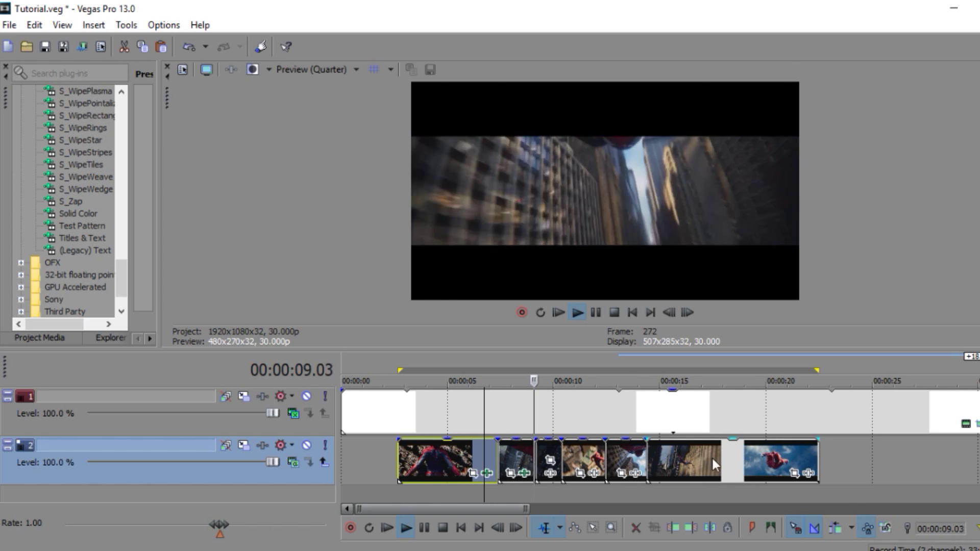
pyautogui.click(813, 454)
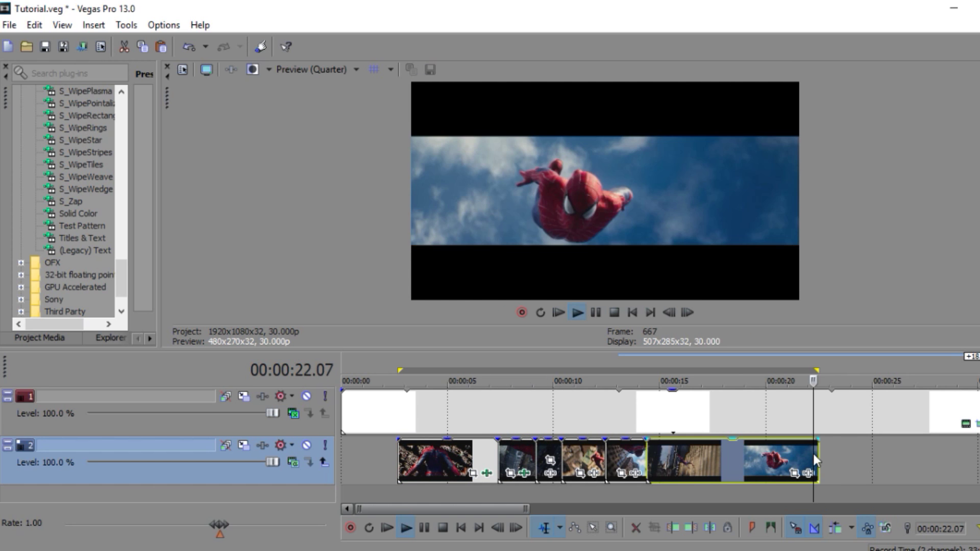
pyautogui.press('space')
pyautogui.press('space')
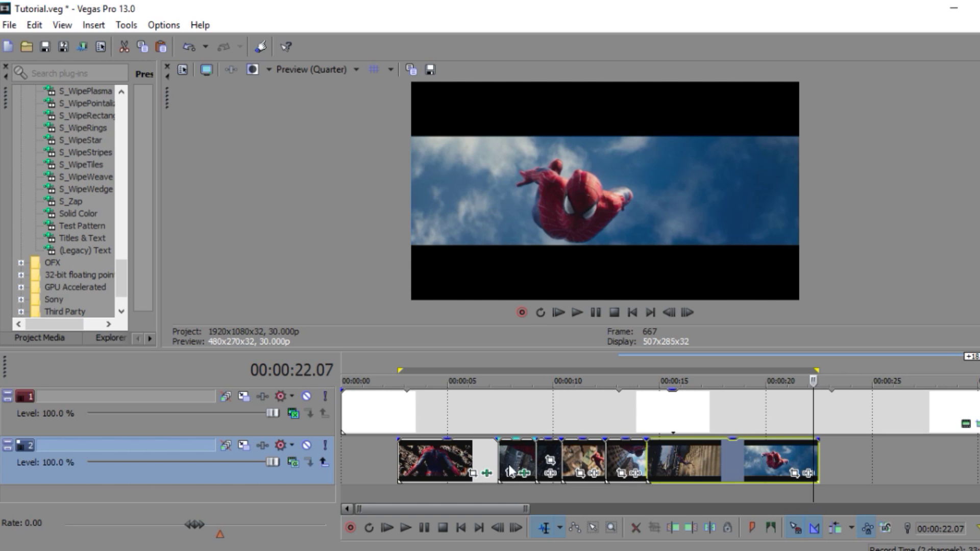
# Play back the transition between the first two clips repeatedly from 00:00:07.03
pyautogui.click(493, 461)
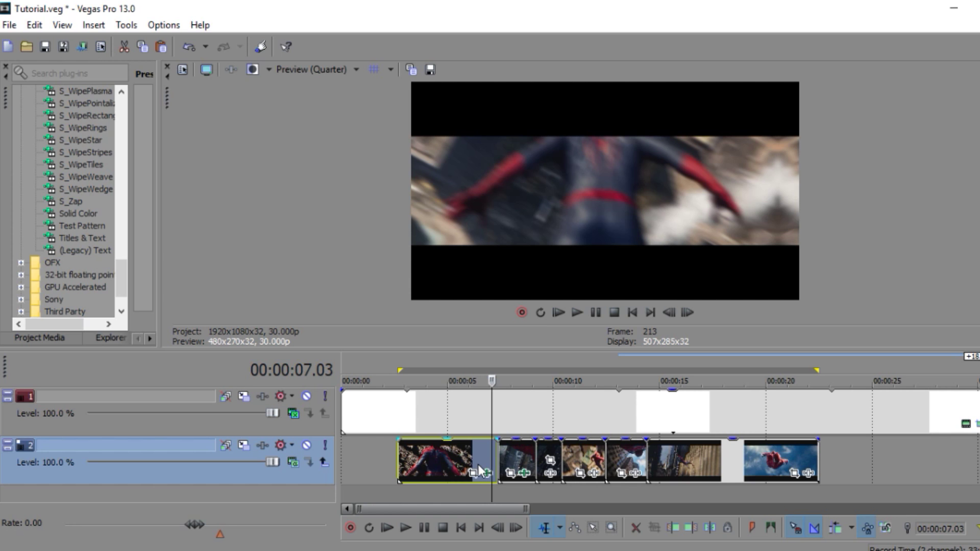
pyautogui.press('space')
pyautogui.press('space')
pyautogui.press('space')
pyautogui.press('space')
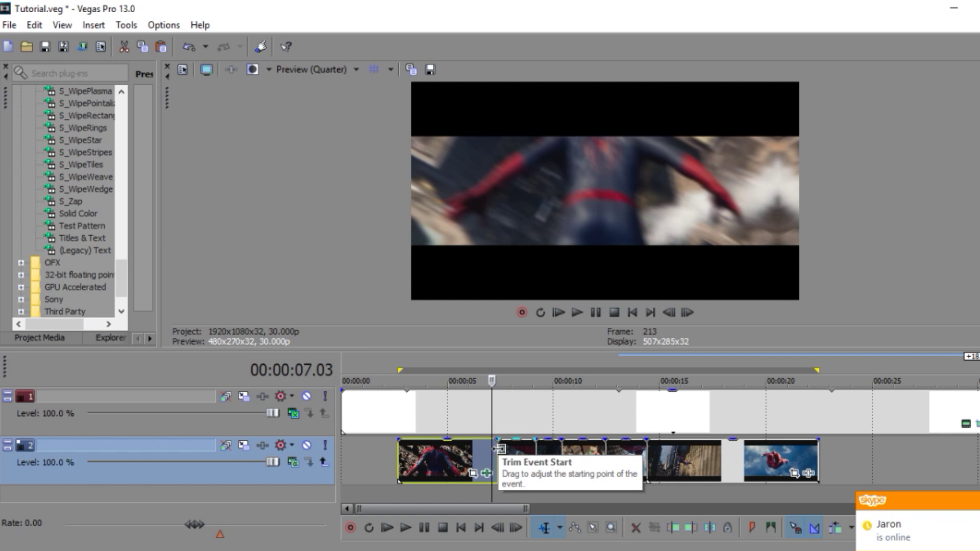
pyautogui.press('space')
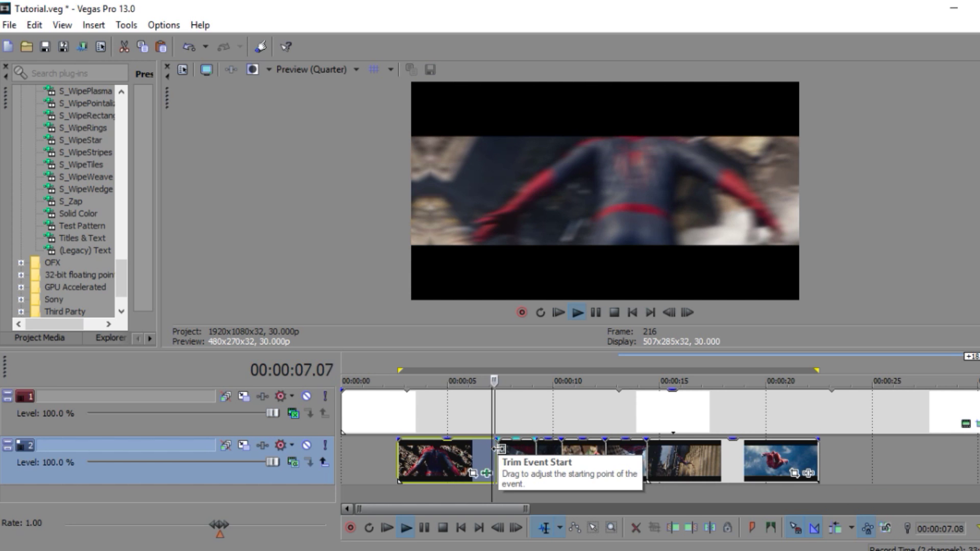
pyautogui.press('space')
pyautogui.press('space')
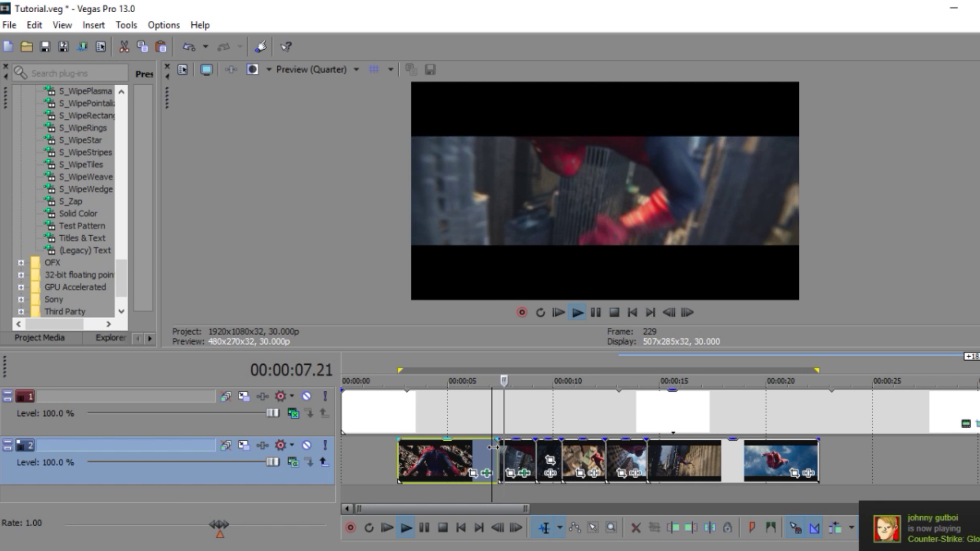
pyautogui.press('space')
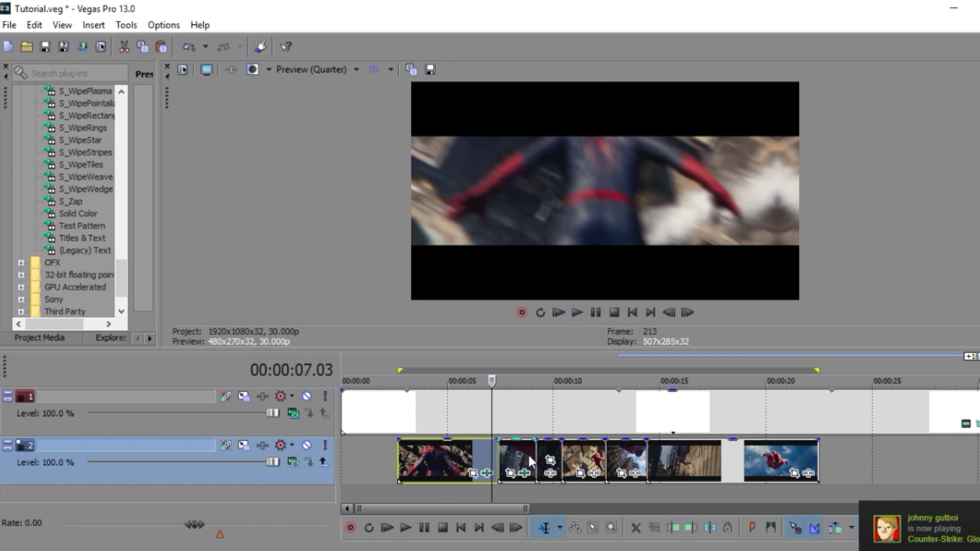
# Add an S_BlurMoCurves keyframe near the end of the second clip, at frame 263
pyautogui.click(527, 453)
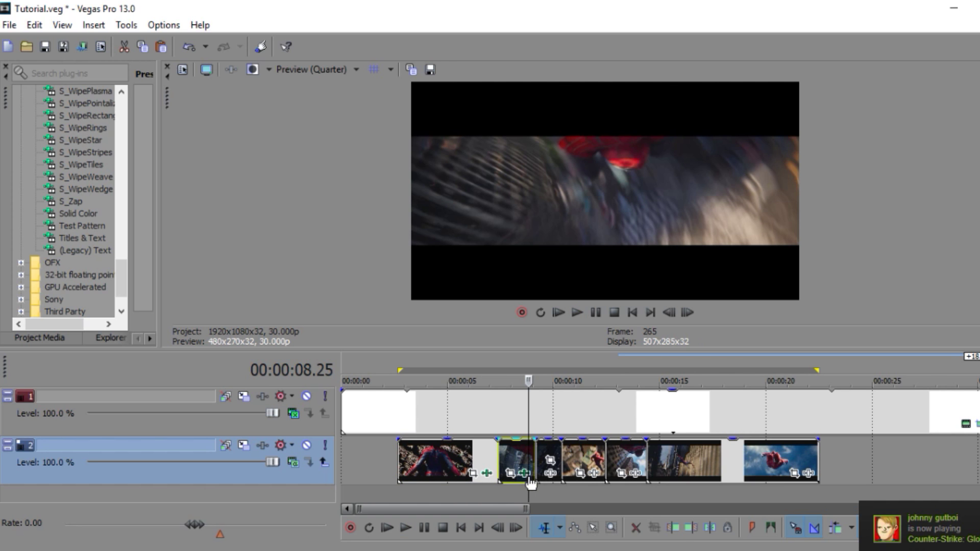
pyautogui.click(526, 475)
pyautogui.click(388, 456)
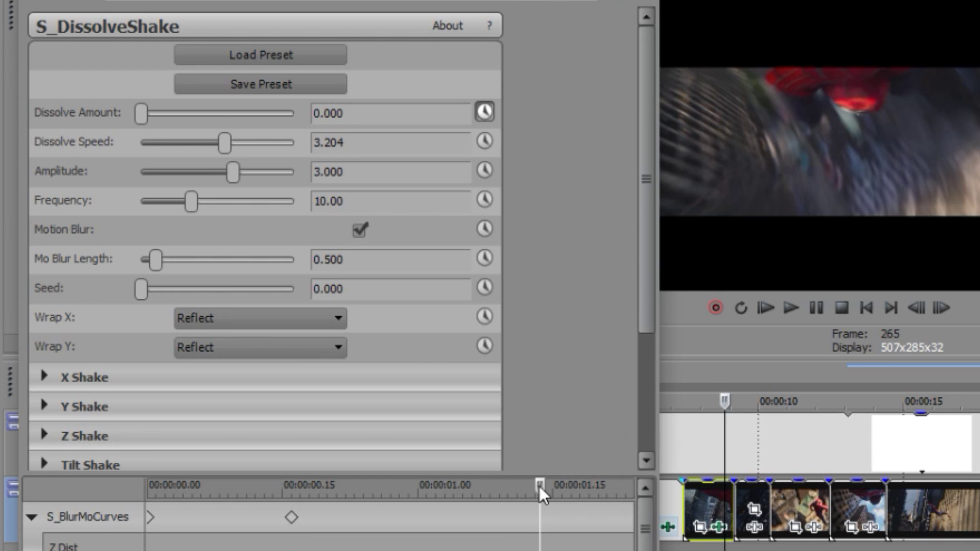
pyautogui.moveTo(536, 497); pyautogui.dragTo(507, 498)
pyautogui.click(525, 505)
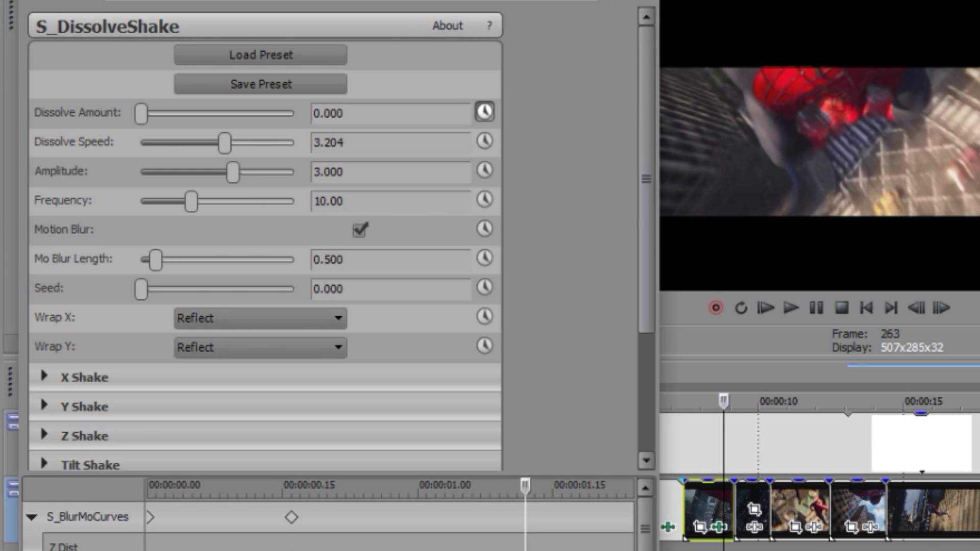
pyautogui.click(377, 518)
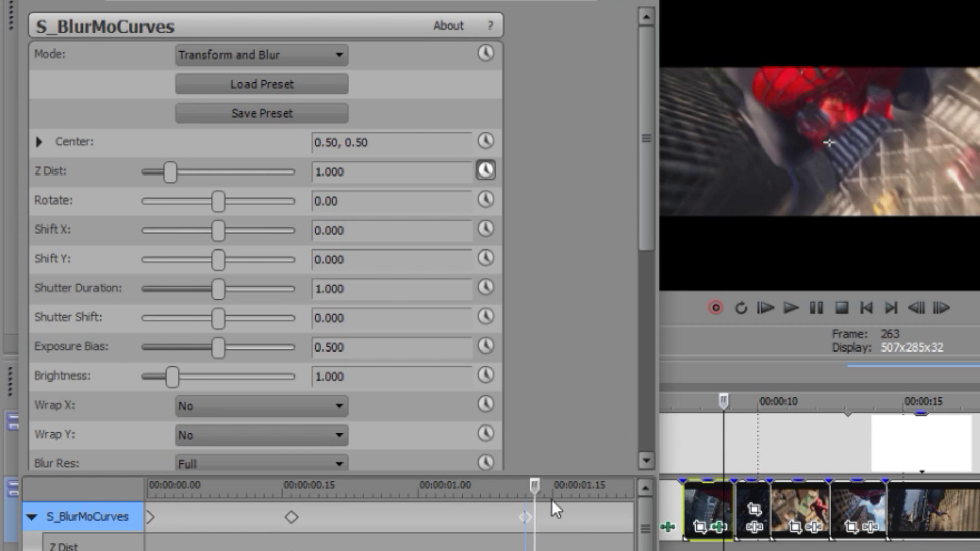
# Set S_BlurMoCurves Z Dist to 0.5 at the second clip's end, frame 275
pyautogui.press('End')
pyautogui.click(380, 170)
pyautogui.doubleClick(380, 170)
pyautogui.write('.')
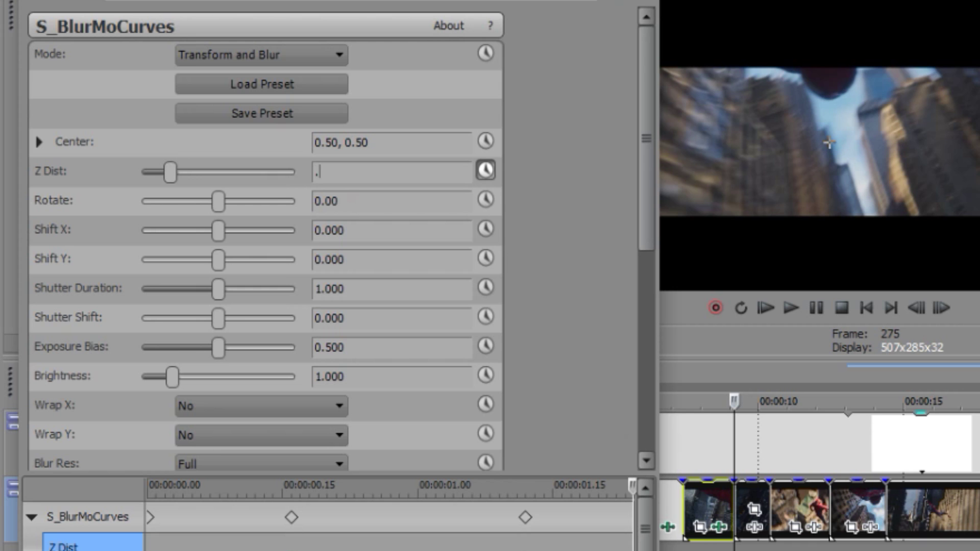
pyautogui.write('5')
pyautogui.click(368, 201)
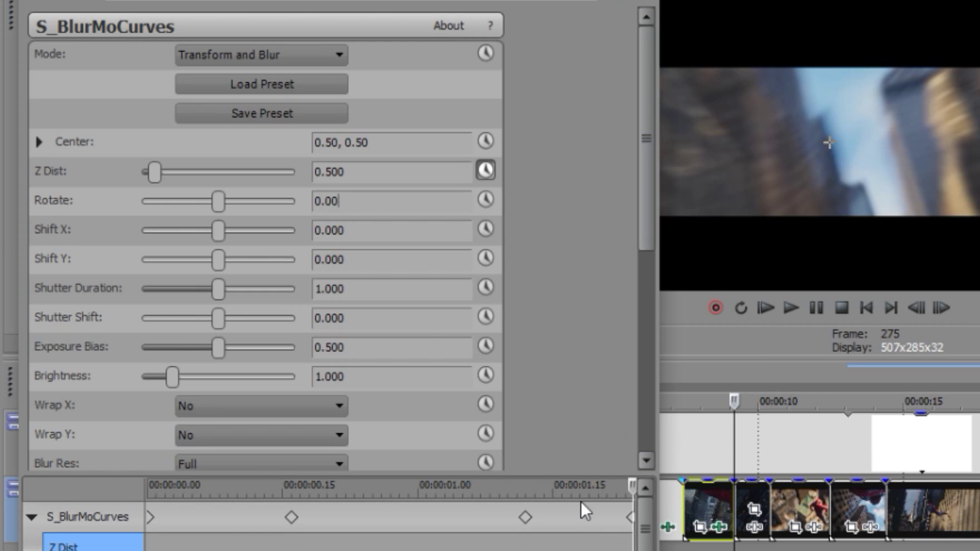
# Set S_DissolveShake's Dissolve Amount to 0.5 at the second clip's end, frame 275
pyautogui.click(398, 6)
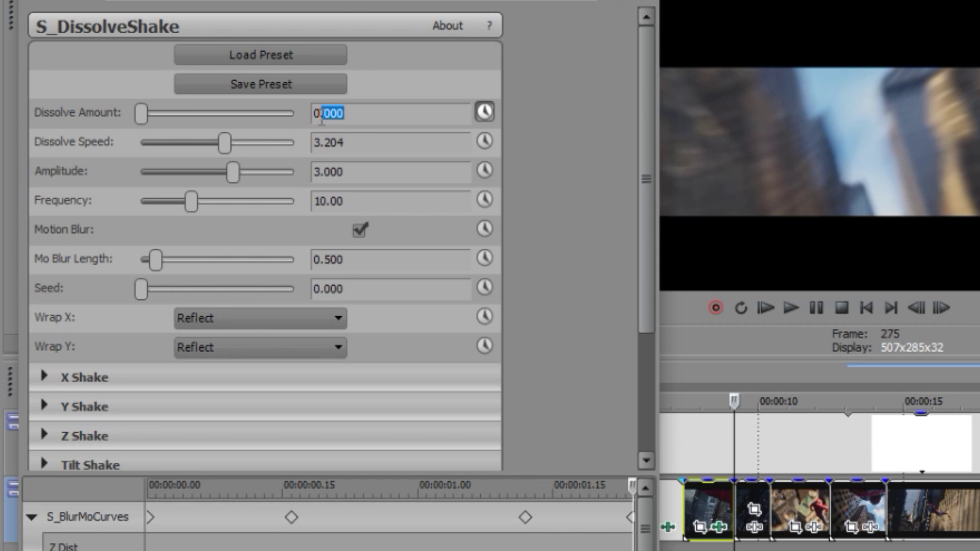
pyautogui.write('5')
pyautogui.press('Return')
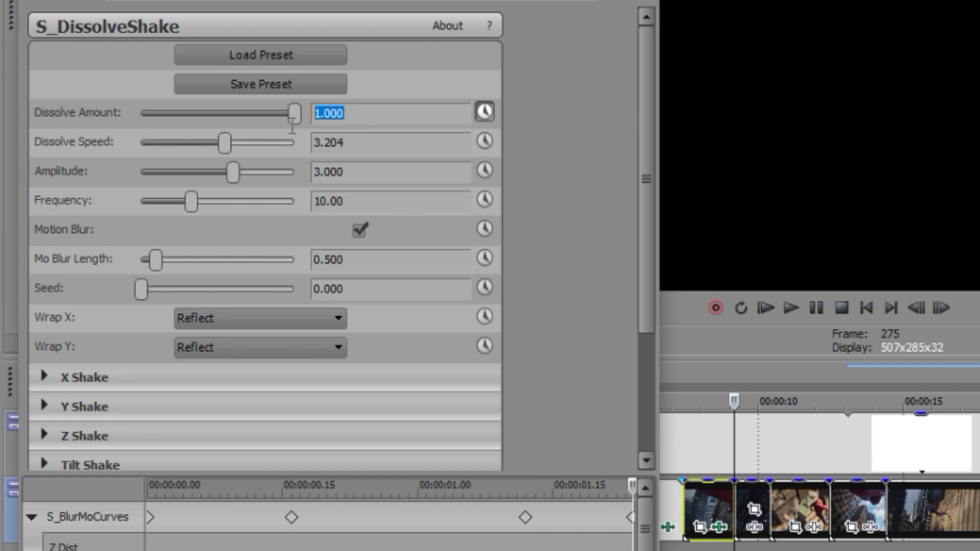
pyautogui.write('.')
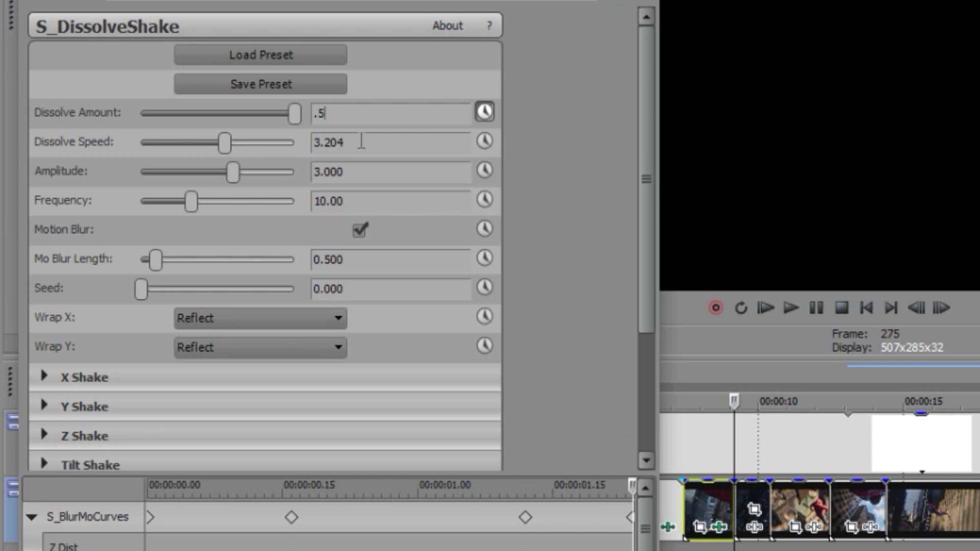
pyautogui.write('5')
pyautogui.click(361, 141)
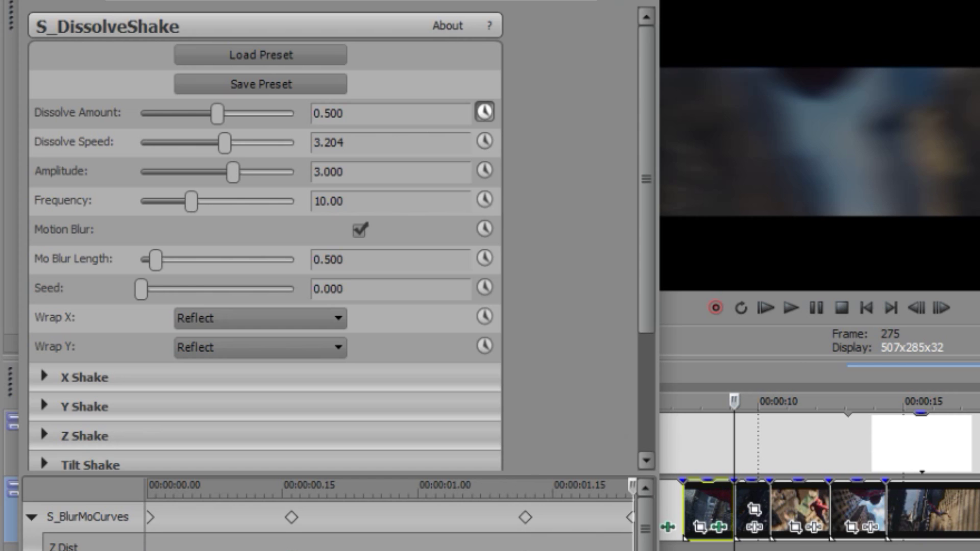
# Apply Fast Fade interpolation to the second clip's last two S_BlurMoCurves keyframes
pyautogui.click(92, 545)
pyautogui.rightClick(631, 517)
pyautogui.click(711, 420)
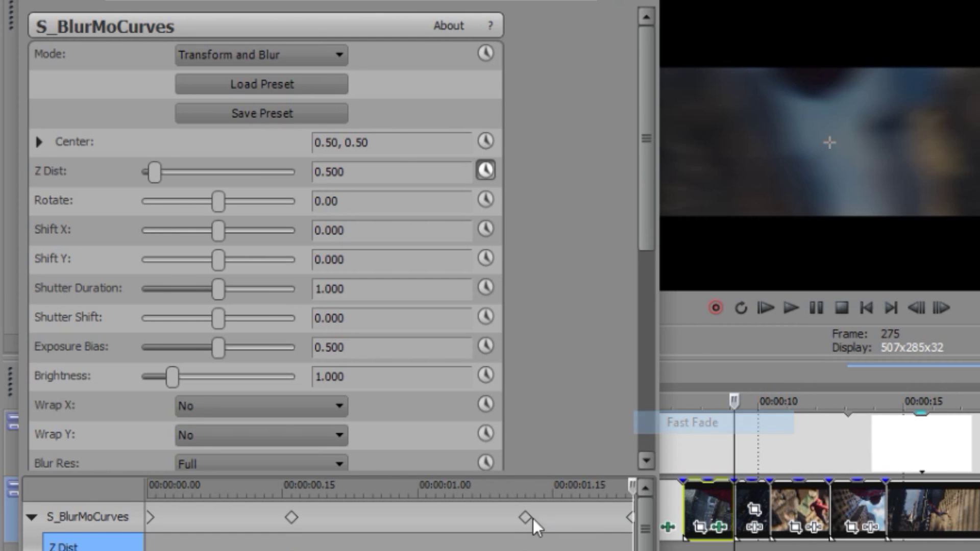
pyautogui.rightClick(526, 517)
pyautogui.click(592, 417)
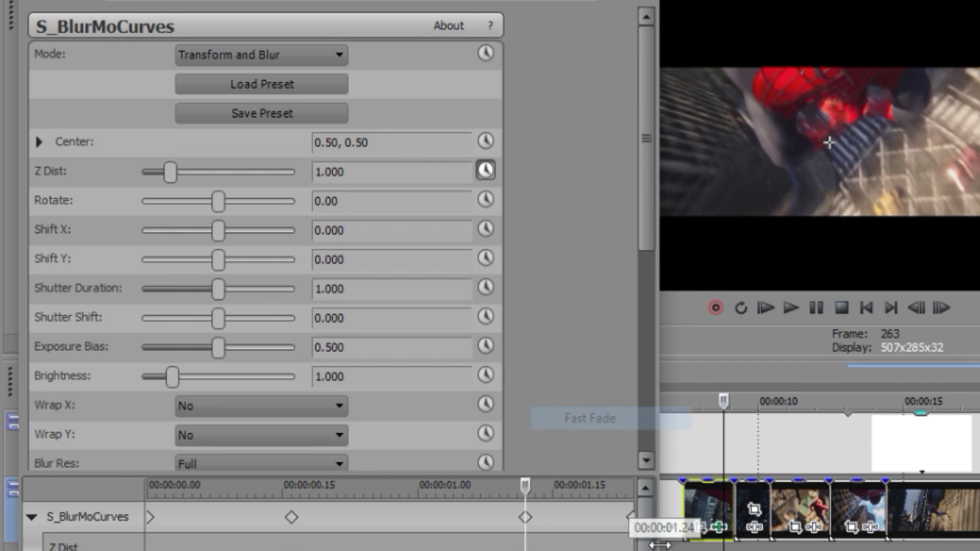
# Apply Fast Fade to the second clip's last two S_DissolveShake keyframes and play back the clip's ending
pyautogui.scroll(-1, 336, 525)
pyautogui.rightClick(631, 546)
pyautogui.click(684, 441)
pyautogui.rightClick(525, 546)
pyautogui.click(576, 440)
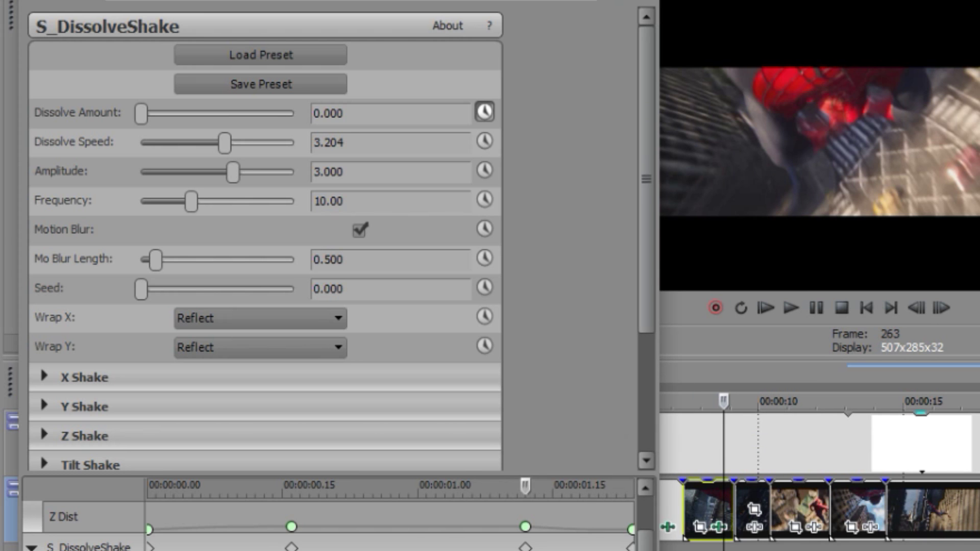
pyautogui.rightClick(526, 546)
pyautogui.click(574, 458)
pyautogui.click(669, 109)
pyautogui.press('space')
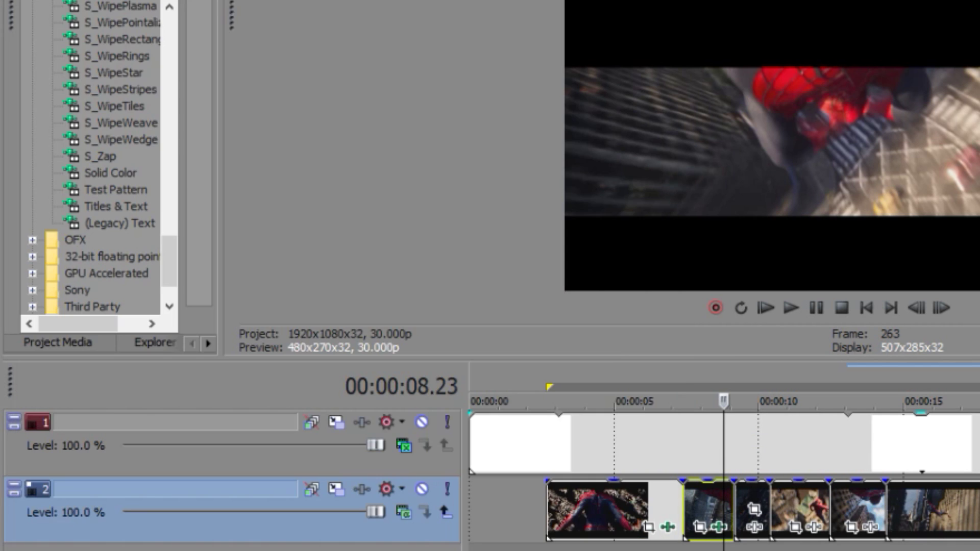
pyautogui.press('space')
# At the second clip's end, set S_DissolveShake's Dissolve Amount to 0.3, Dissolve Speed to 2.796 and Frequency to 12.71
pyautogui.click(718, 526)
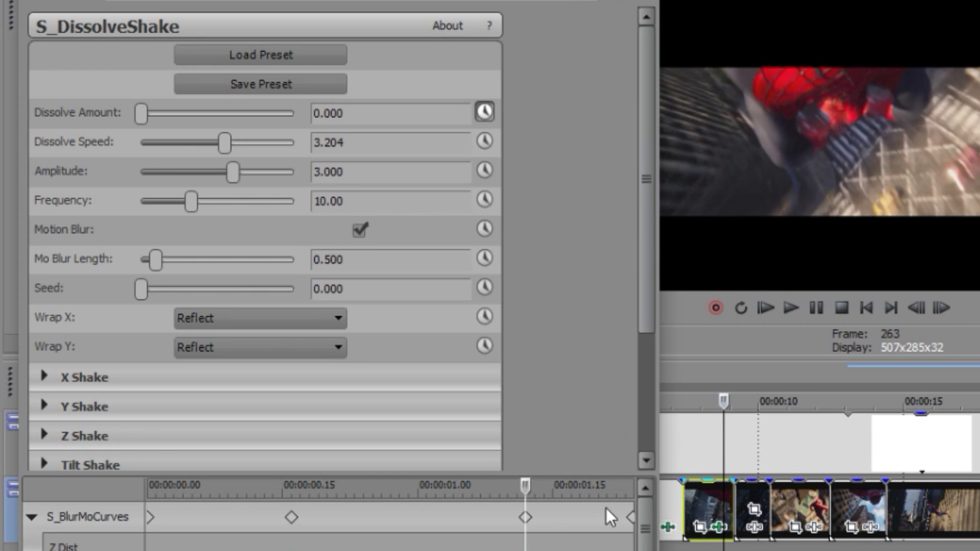
pyautogui.click(631, 519)
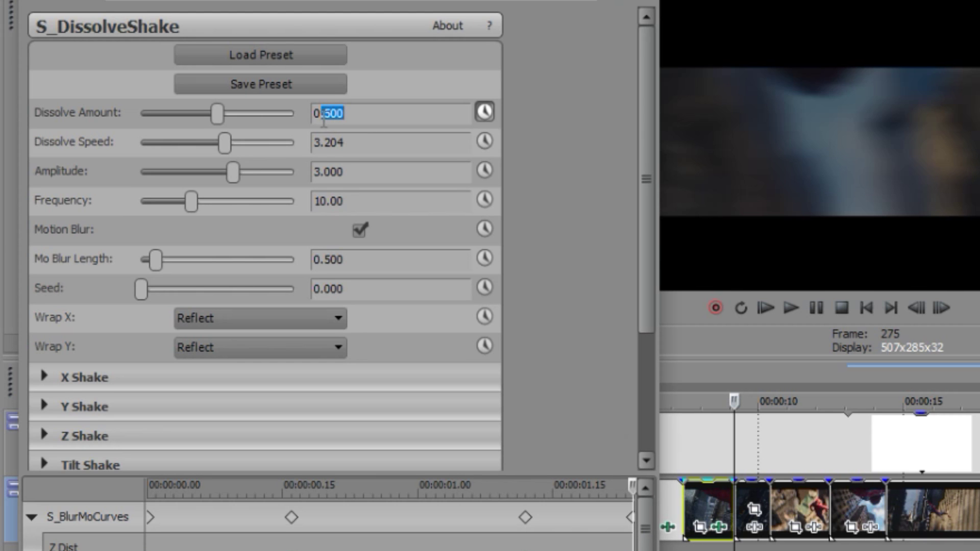
pyautogui.write('3')
pyautogui.click(369, 148)
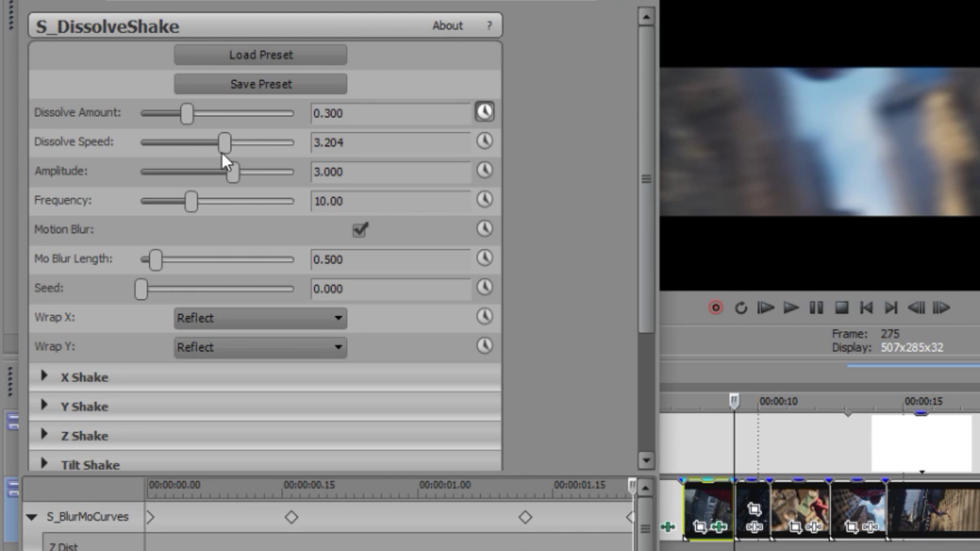
pyautogui.moveTo(212, 148); pyautogui.dragTo(210, 149)
pyautogui.moveTo(193, 202); pyautogui.dragTo(209, 205)
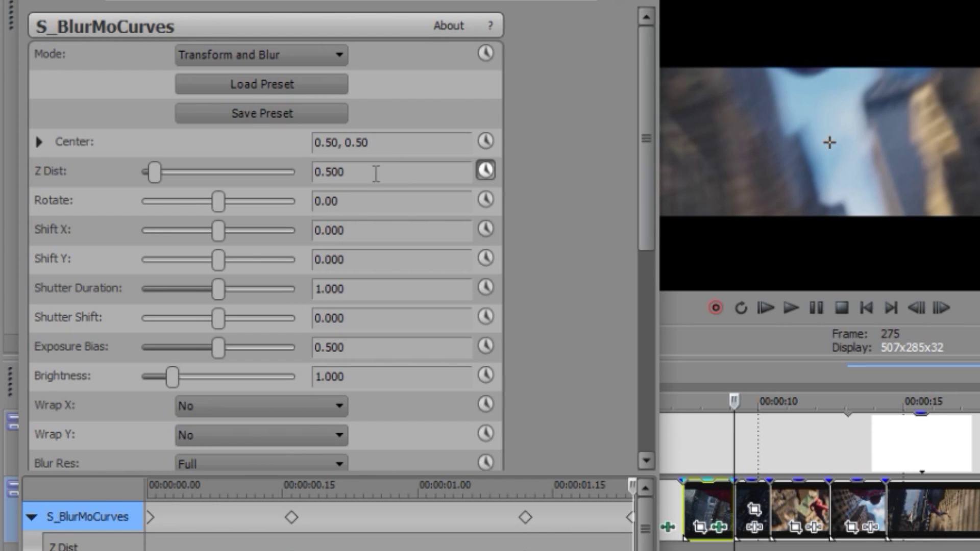
pyautogui.moveTo(376, 172); pyautogui.dragTo(327, 173)
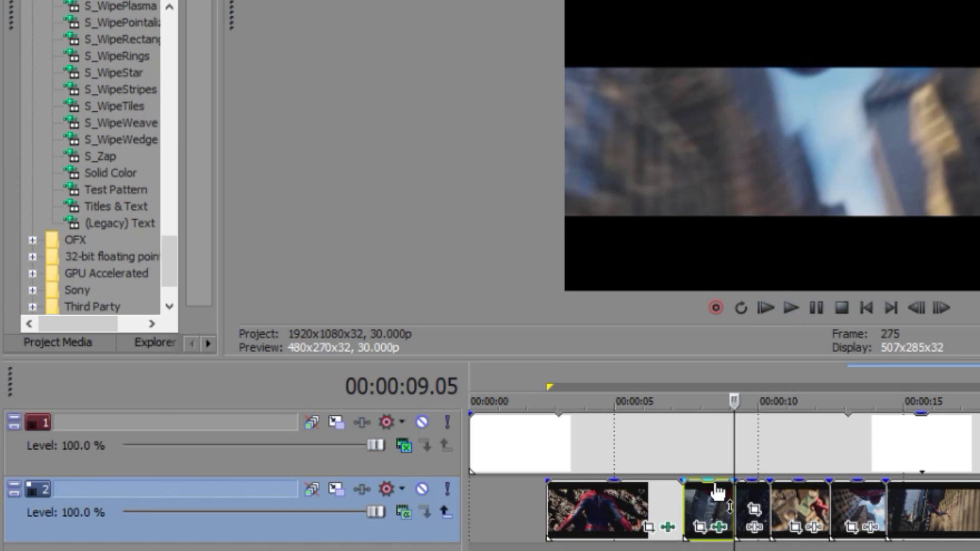
# Play back the second clip's ending with the revised shake settings
pyautogui.click(723, 494)
pyautogui.press('space')
pyautogui.press('space')
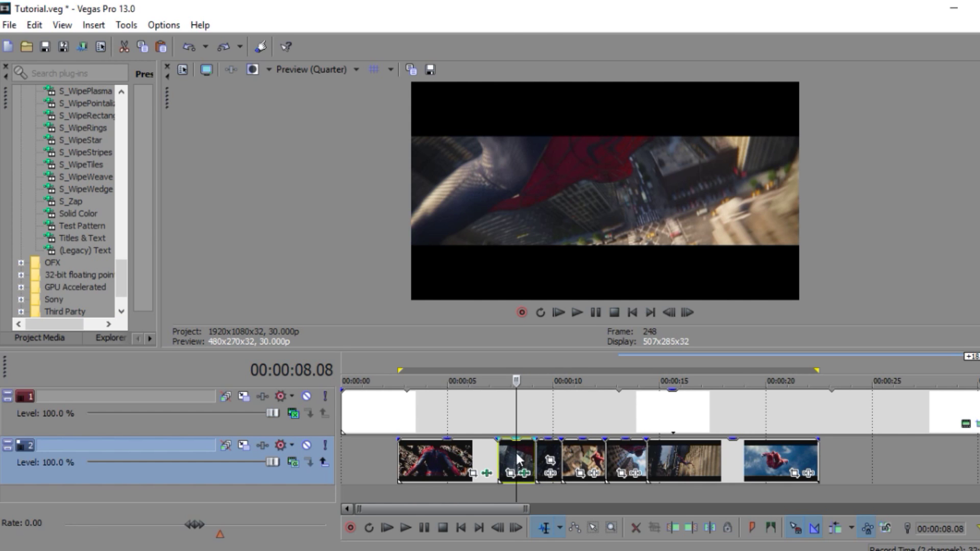
# Copy the second clip and paste its event attributes onto the third clip
pyautogui.rightClick(516, 451)
pyautogui.click(550, 185)
pyautogui.rightClick(546, 442)
pyautogui.click(599, 205)
# Play back the transition between the second and third clips
pyautogui.moveTo(517, 447)
pyautogui.mouseDown()
pyautogui.moveTo(571, 452)
pyautogui.moveTo(527, 454)
pyautogui.mouseUp()
pyautogui.press('space')
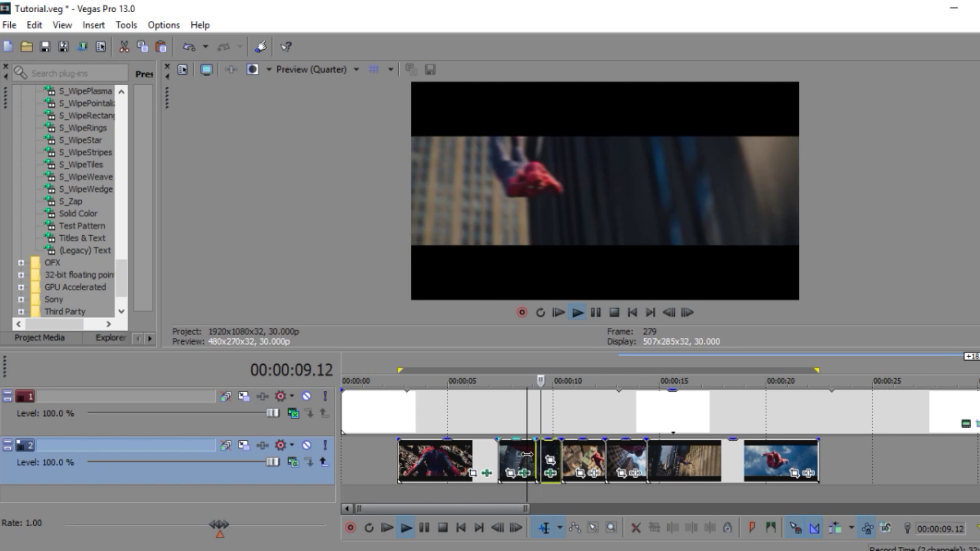
pyautogui.press('space')
pyautogui.press('space')
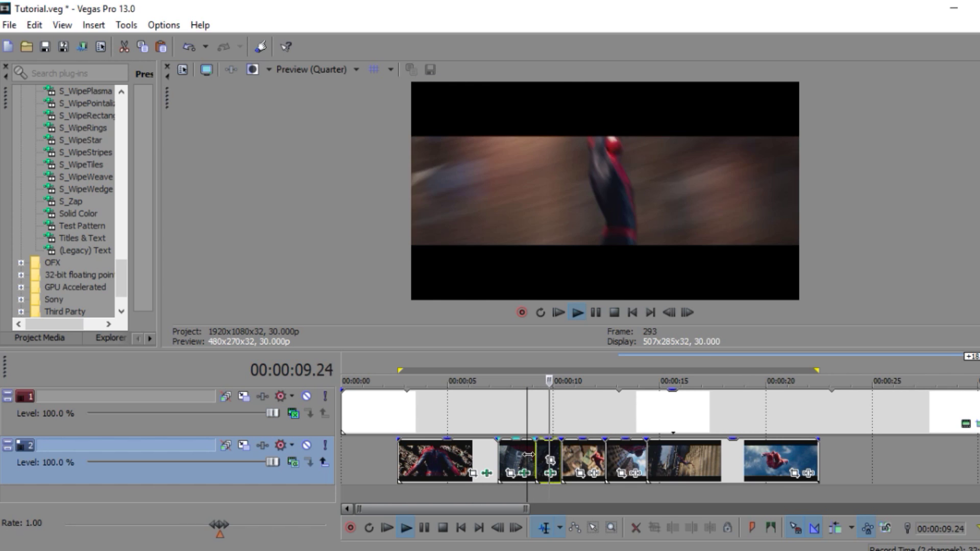
pyautogui.press('space')
# Inspect the third clip's opening effect keyframes and scrub through the clip on the timeline
pyautogui.click(535, 456)
pyautogui.click(550, 473)
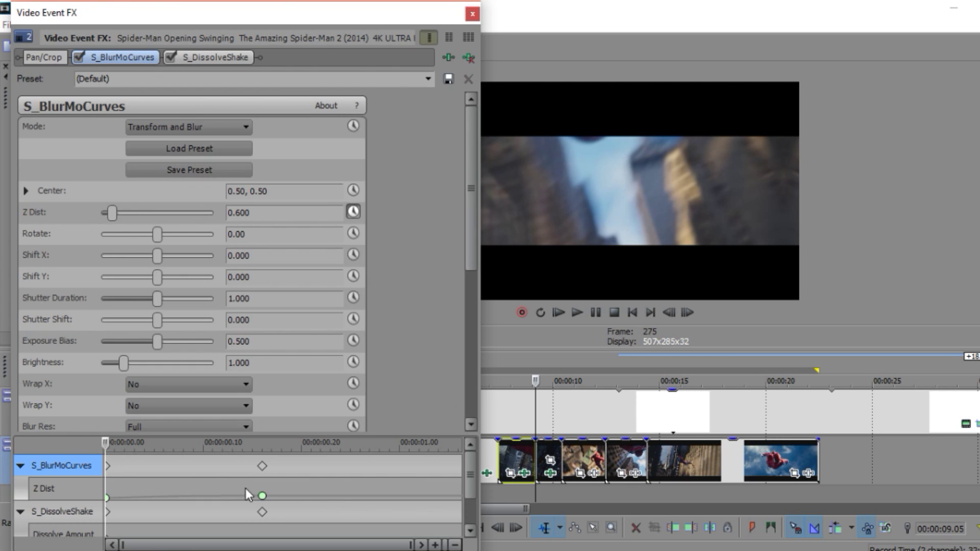
pyautogui.moveTo(118, 442)
pyautogui.mouseDown()
pyautogui.moveTo(187, 445)
pyautogui.moveTo(114, 442)
pyautogui.mouseUp()
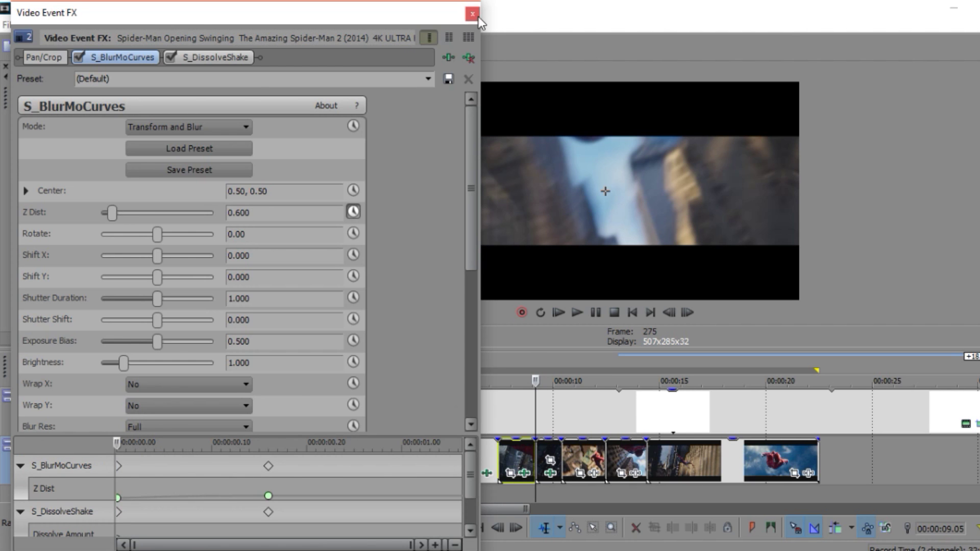
pyautogui.click(472, 14)
pyautogui.moveTo(534, 492)
pyautogui.mouseDown()
pyautogui.moveTo(522, 493)
pyautogui.moveTo(547, 493)
pyautogui.moveTo(522, 494)
pyautogui.moveTo(588, 490)
pyautogui.moveTo(551, 490)
pyautogui.mouseUp()
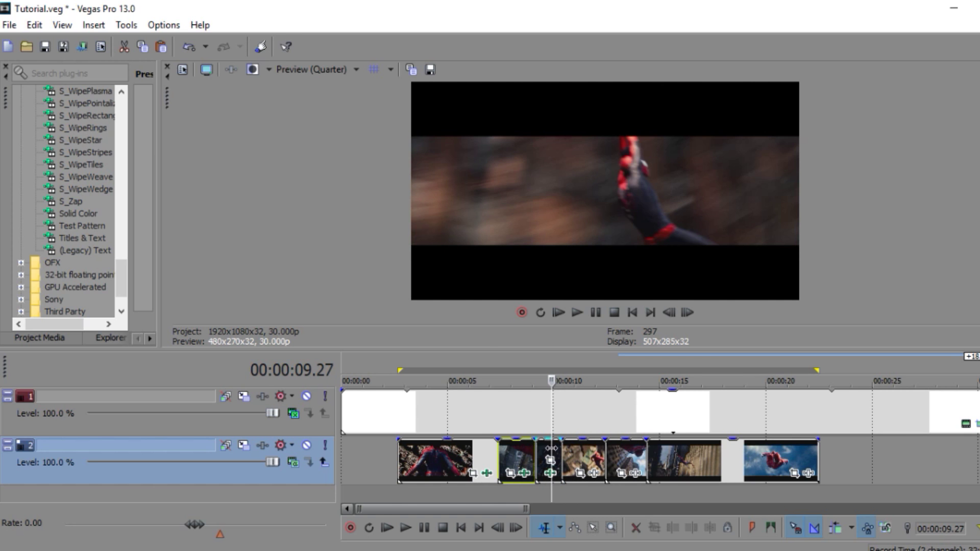
# Add S_BlurMoCurves and S_DissolveShake keyframes on the third clip at frame 301
pyautogui.click(550, 474)
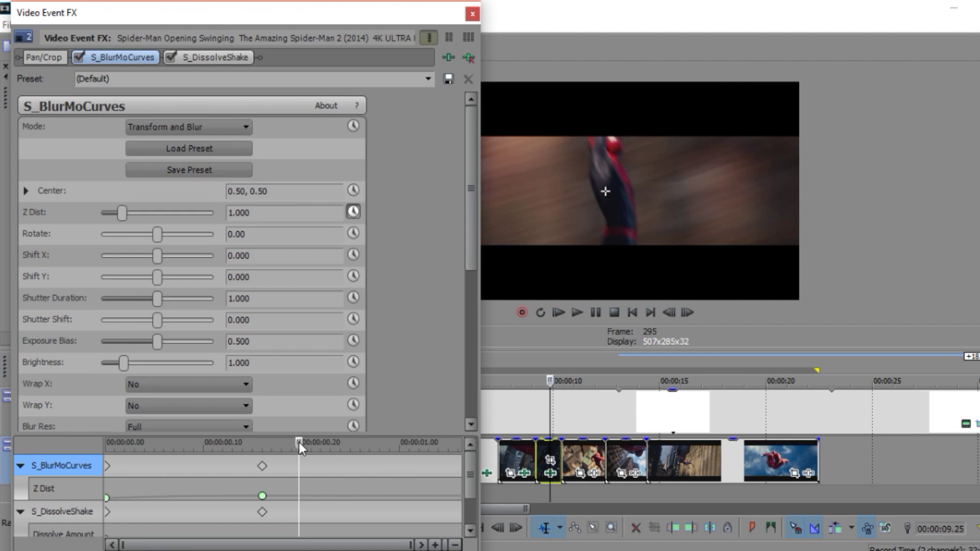
pyautogui.moveTo(300, 443); pyautogui.dragTo(361, 462)
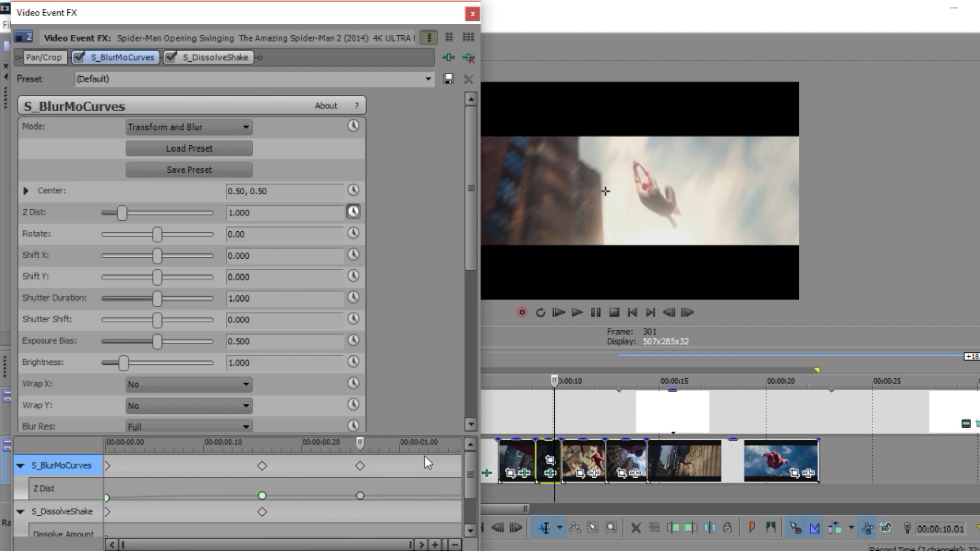
pyautogui.click(210, 56)
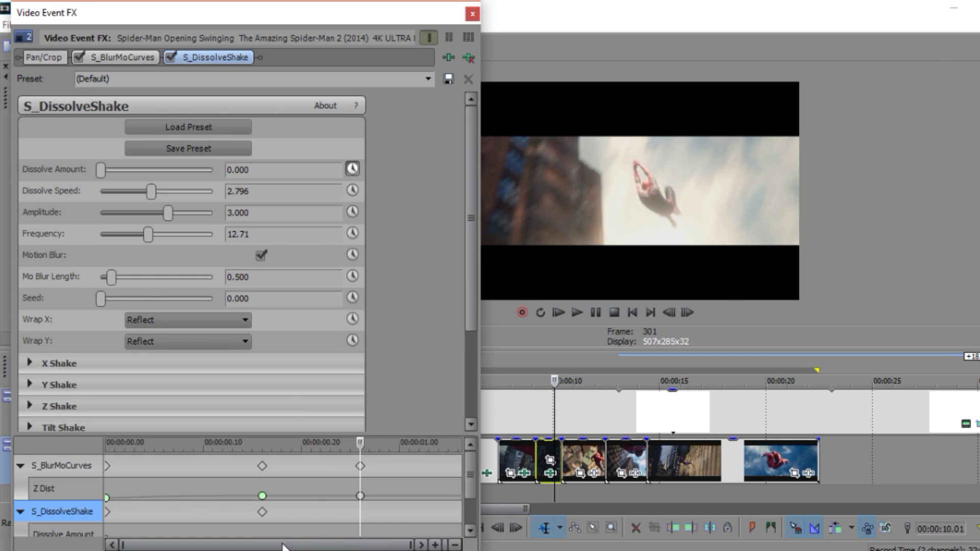
# Set S_DissolveShake's Dissolve Amount to 0.4 at the third clip's end, frame 311
pyautogui.moveTo(360, 443); pyautogui.dragTo(458, 443)
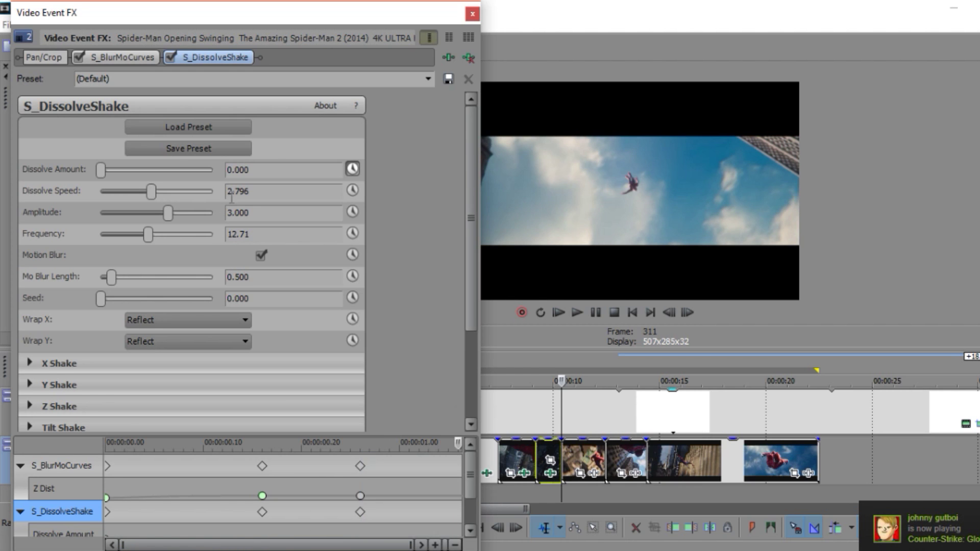
pyautogui.click(244, 170)
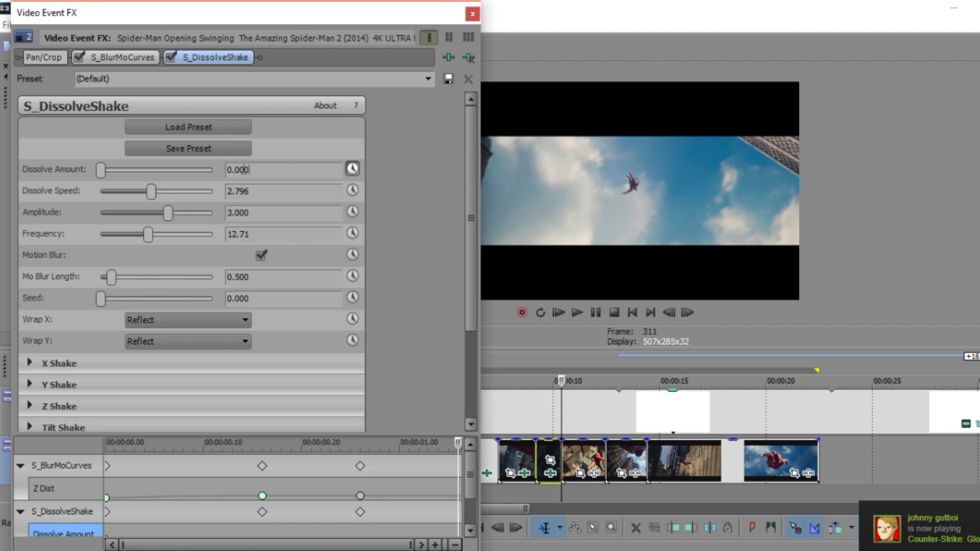
pyautogui.write('0.4')
pyautogui.click(269, 193)
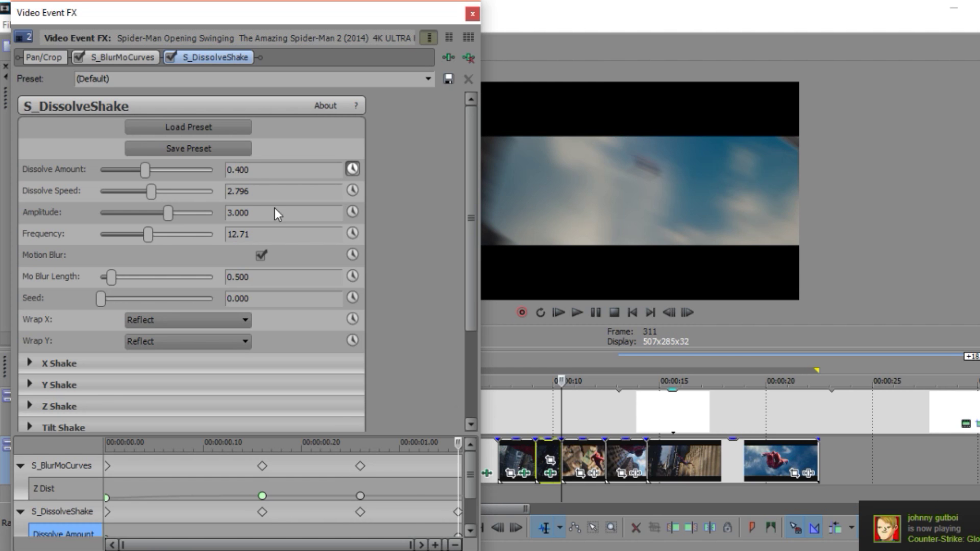
# Set S_BlurMoCurves Z Dist to 0.6 at the third clip's end
pyautogui.click(139, 59)
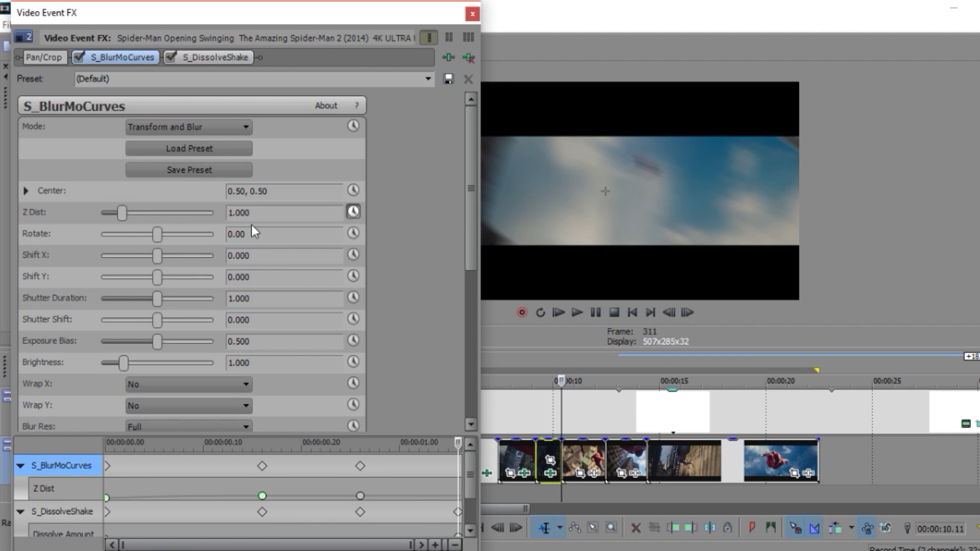
pyautogui.moveTo(251, 212); pyautogui.dragTo(204, 218)
pyautogui.write('0.6')
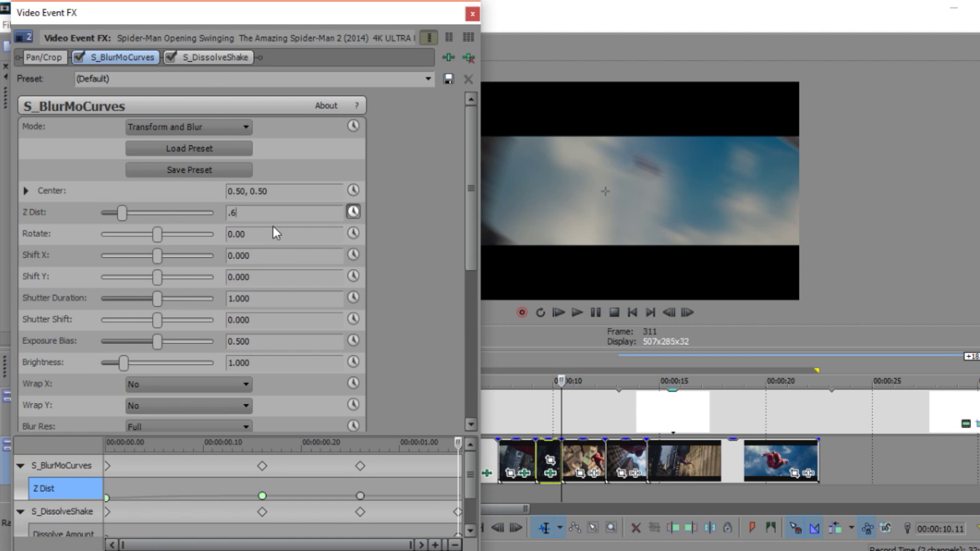
pyautogui.click(273, 231)
# Apply Fast Fade interpolation to the third clip's last two Z Dist keyframes
pyautogui.rightClick(361, 497)
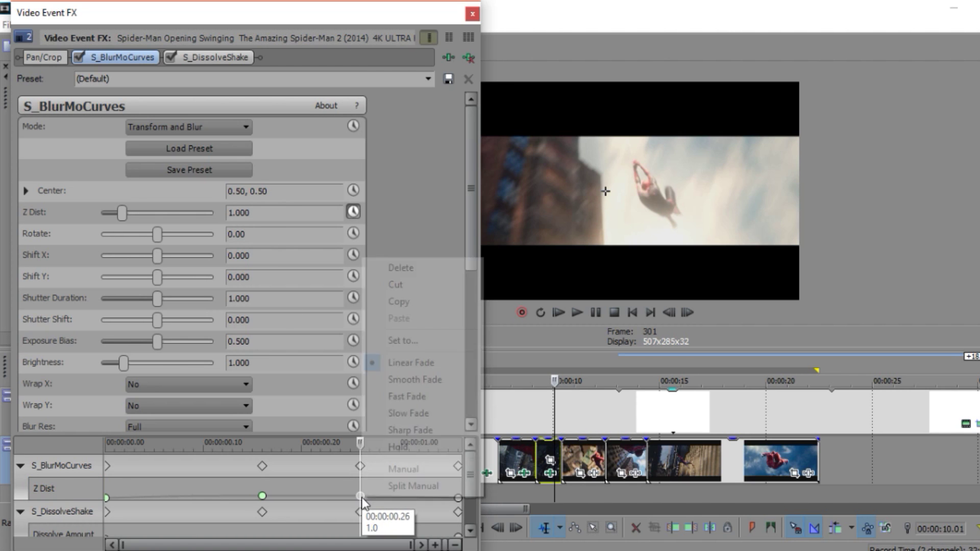
pyautogui.click(425, 393)
pyautogui.rightClick(456, 495)
pyautogui.click(497, 394)
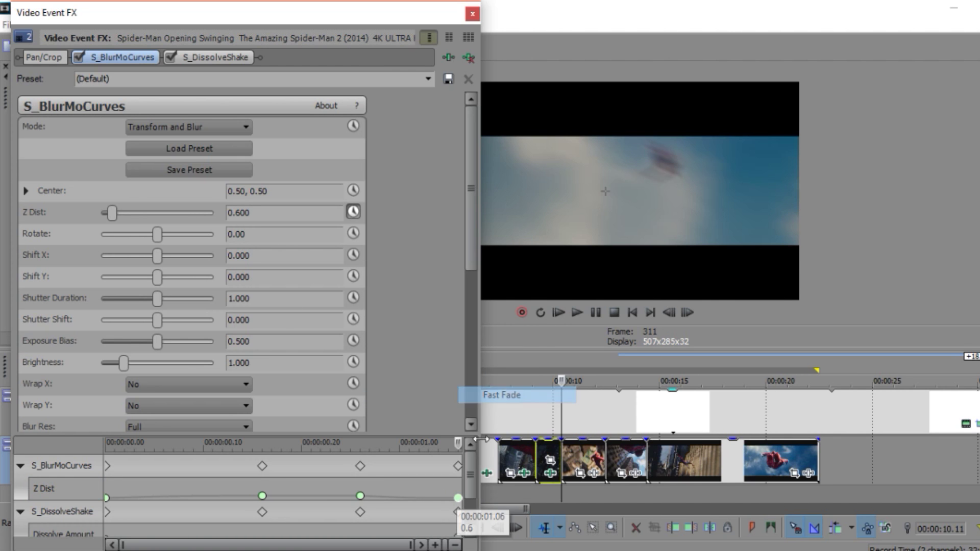
# Apply Fast Fade interpolation to the third clip's last two Dissolve Amount keyframes
pyautogui.scroll(-1, 469, 507)
pyautogui.rightClick(456, 514)
pyautogui.click(497, 411)
pyautogui.click(360, 522)
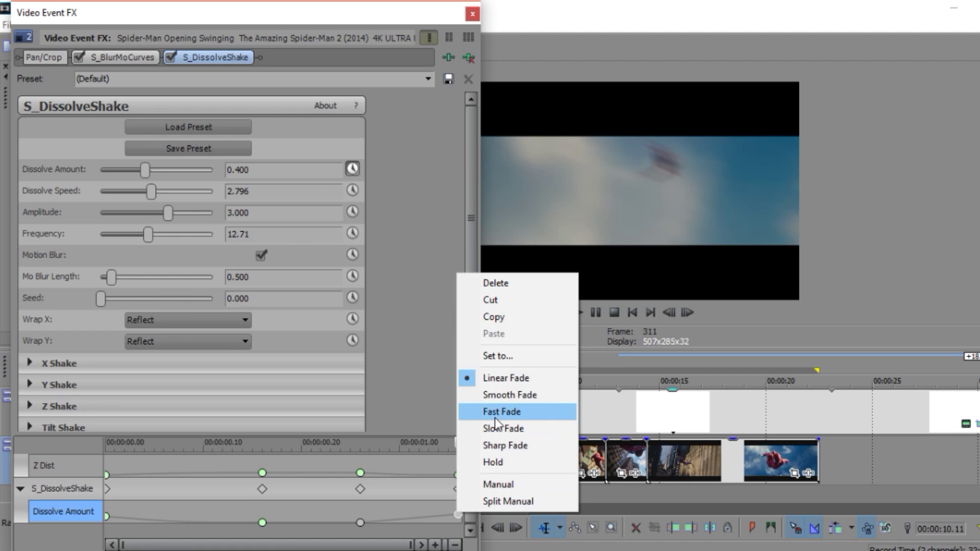
pyautogui.rightClick(360, 524)
pyautogui.click(357, 523)
pyautogui.click(360, 523)
pyautogui.rightClick(360, 523)
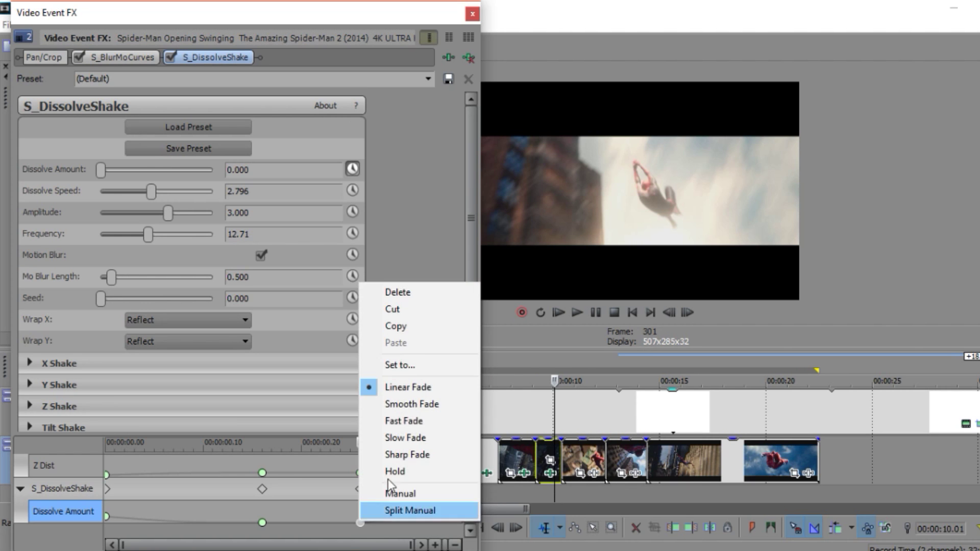
pyautogui.click(425, 422)
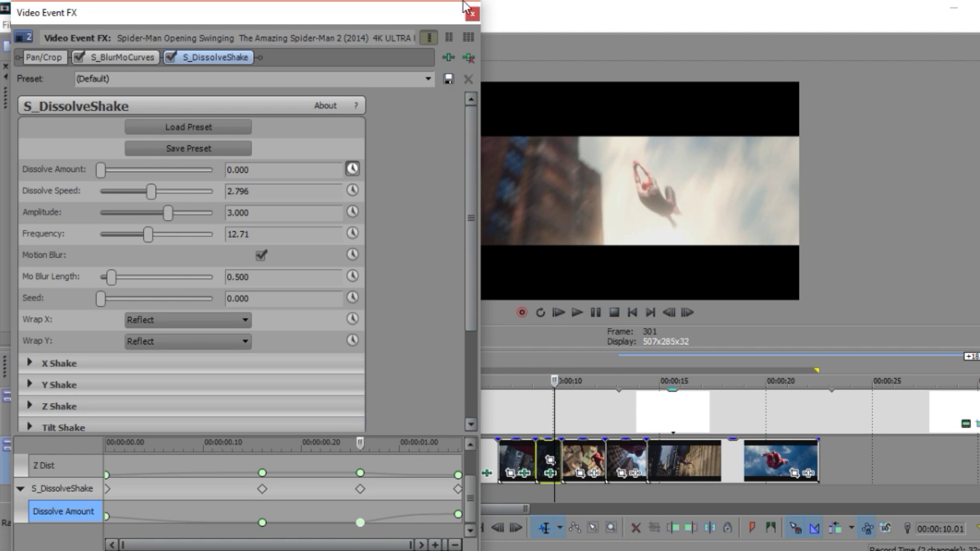
# Close the effect settings and play back the third clip's ending from frame 301
pyautogui.click(472, 13)
pyautogui.press('space')
pyautogui.click(555, 449)
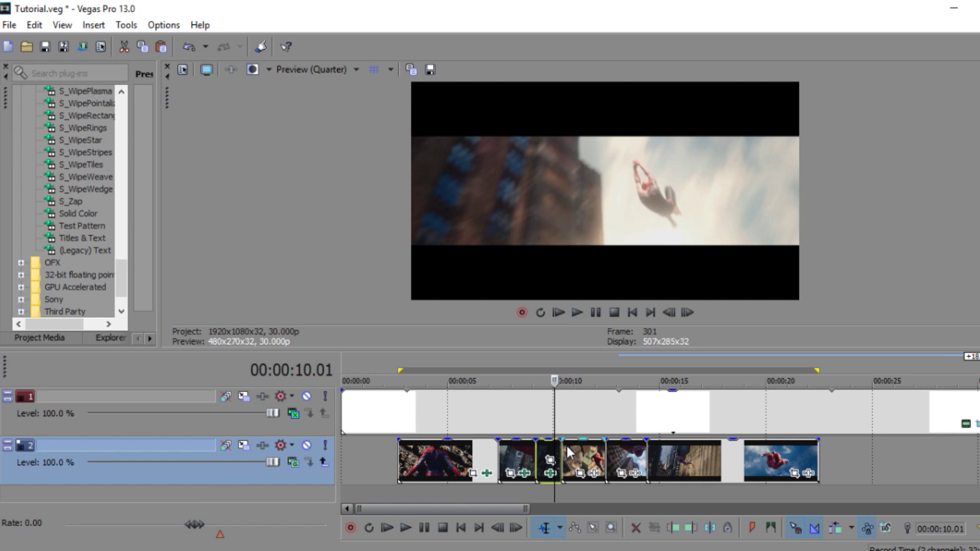
# Play back the third clip's ending and scrub through its keyframed blur and shake up to frame 309
pyautogui.click(556, 462)
pyautogui.press('space')
pyautogui.click(550, 473)
pyautogui.click(346, 444)
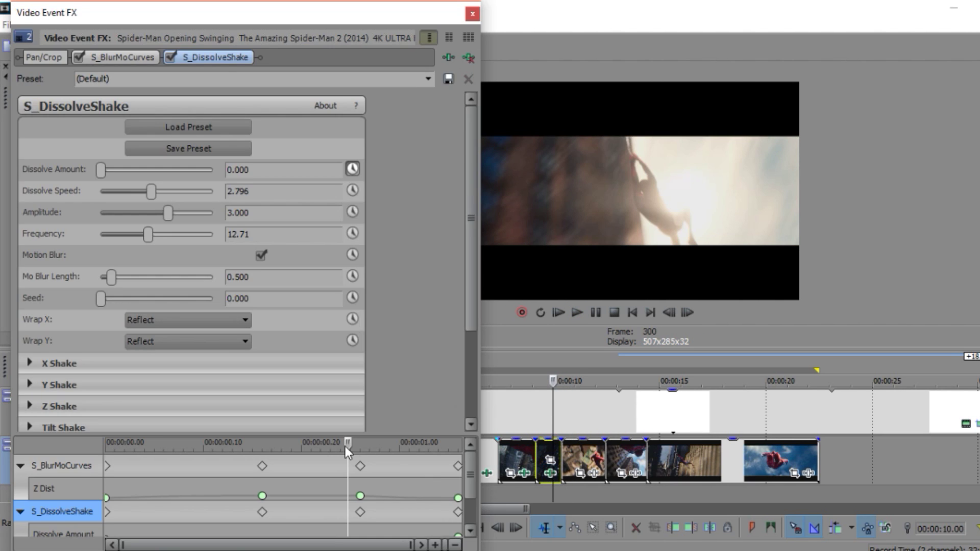
pyautogui.moveTo(346, 444); pyautogui.dragTo(436, 436)
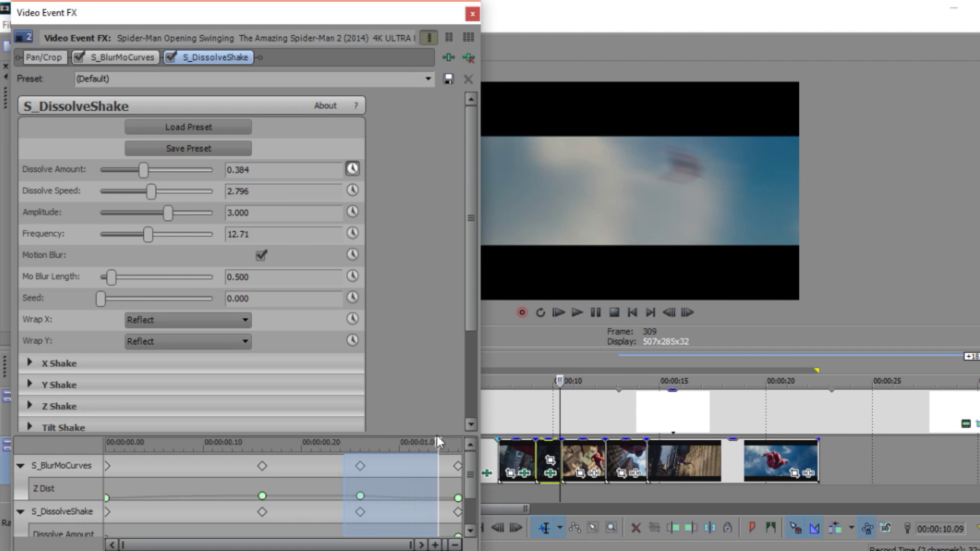
pyautogui.click(436, 442)
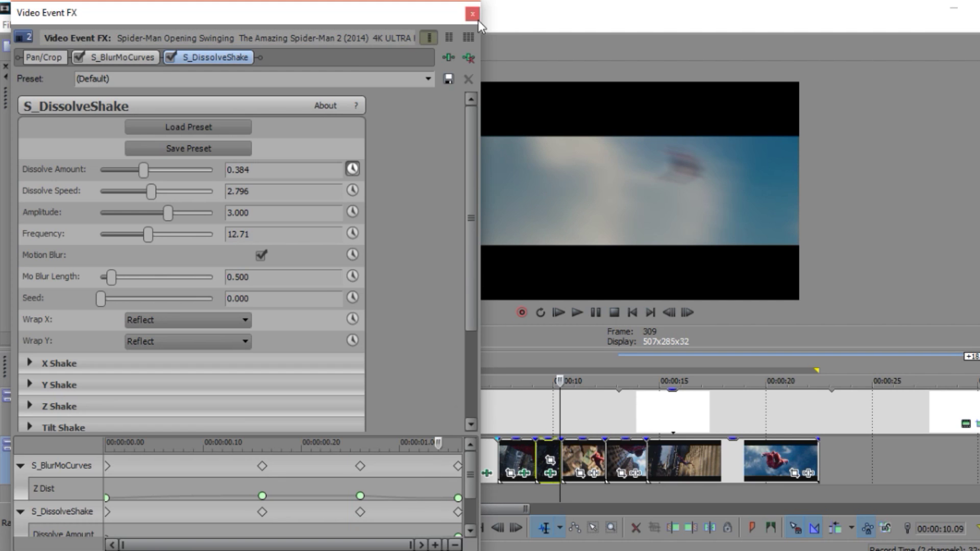
pyautogui.click(477, 20)
# Copy the second clip and paste its event attributes onto the fourth clip
pyautogui.click(566, 459)
pyautogui.rightClick(540, 445)
pyautogui.rightClick(514, 449)
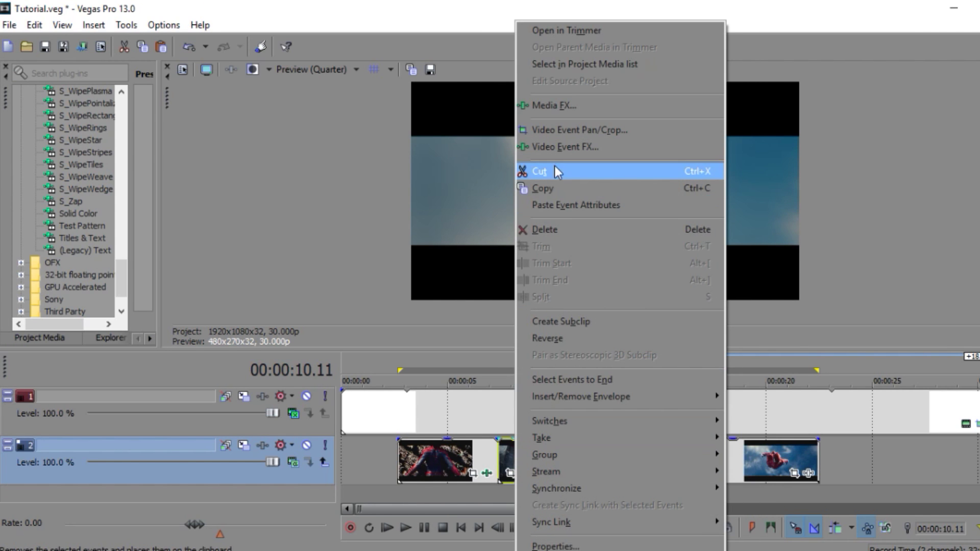
pyautogui.click(540, 194)
pyautogui.rightClick(583, 455)
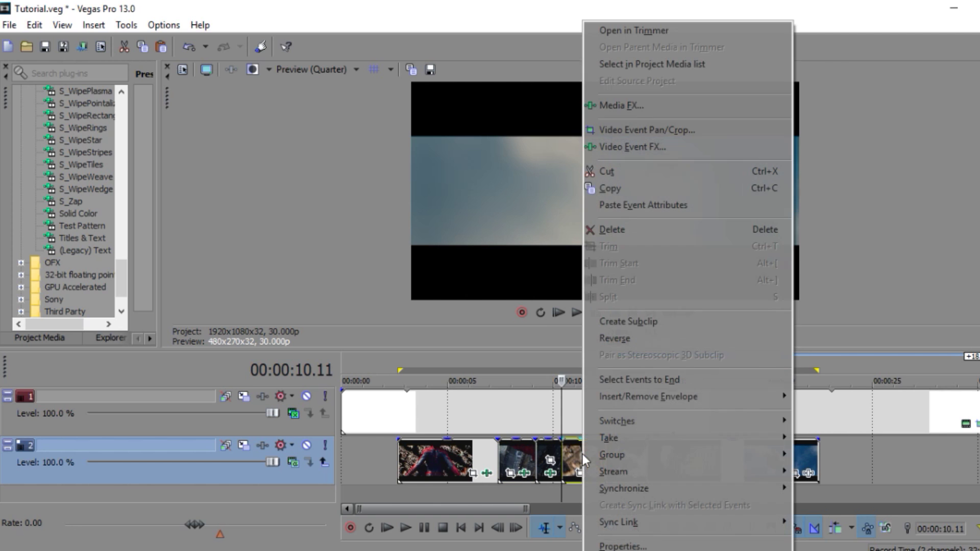
pyautogui.click(635, 207)
# In the fourth clip's S_BlurMoCurves and S_DissolveShake effects, move the last keyframes to 00:00:02.01 and the third keyframes to 00:00:01.19
pyautogui.click(594, 474)
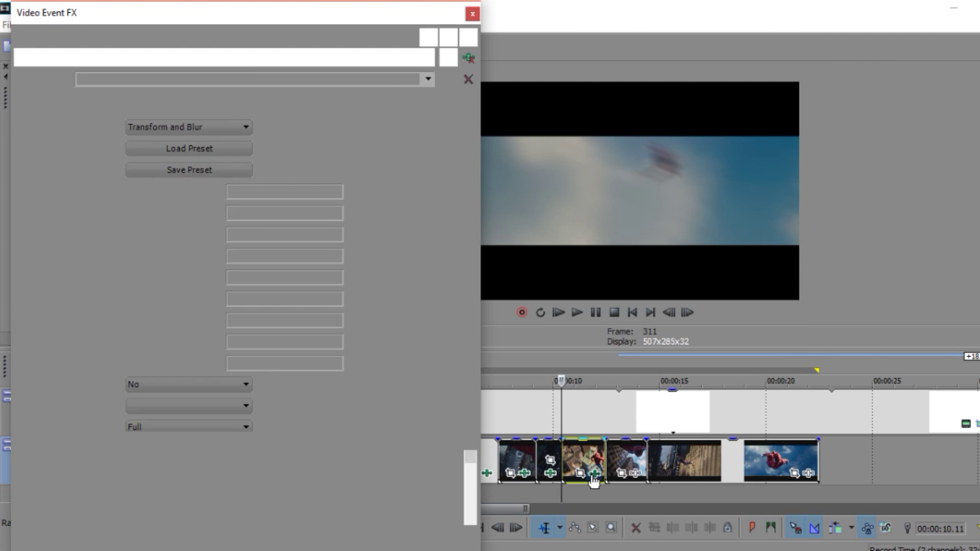
pyautogui.moveTo(417, 466); pyautogui.dragTo(458, 466)
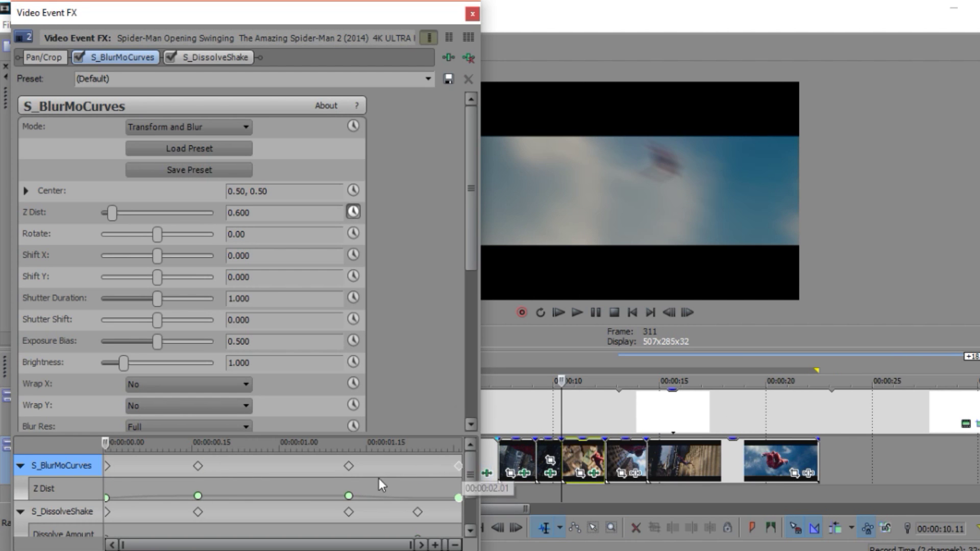
pyautogui.moveTo(348, 466); pyautogui.dragTo(389, 466)
pyautogui.click(417, 512)
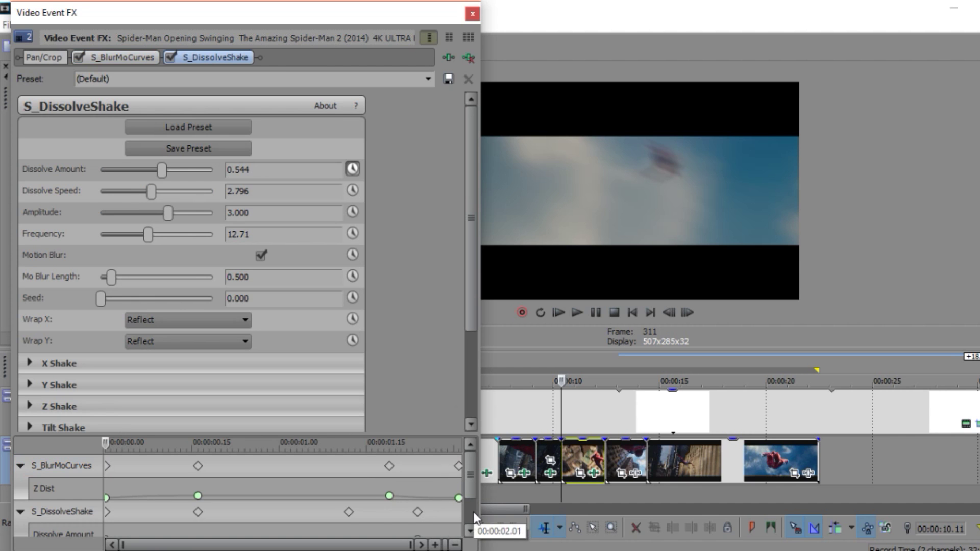
pyautogui.moveTo(418, 515); pyautogui.dragTo(458, 515)
pyautogui.moveTo(349, 514); pyautogui.dragTo(388, 515)
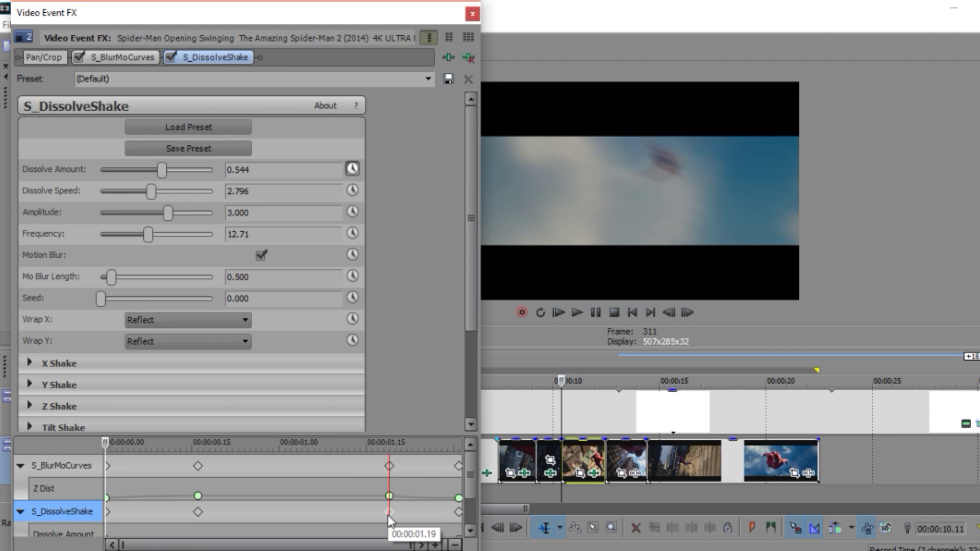
# Close the effect settings and play back the transition from the third to the fourth clip from frame 297
pyautogui.click(472, 14)
pyautogui.click(551, 449)
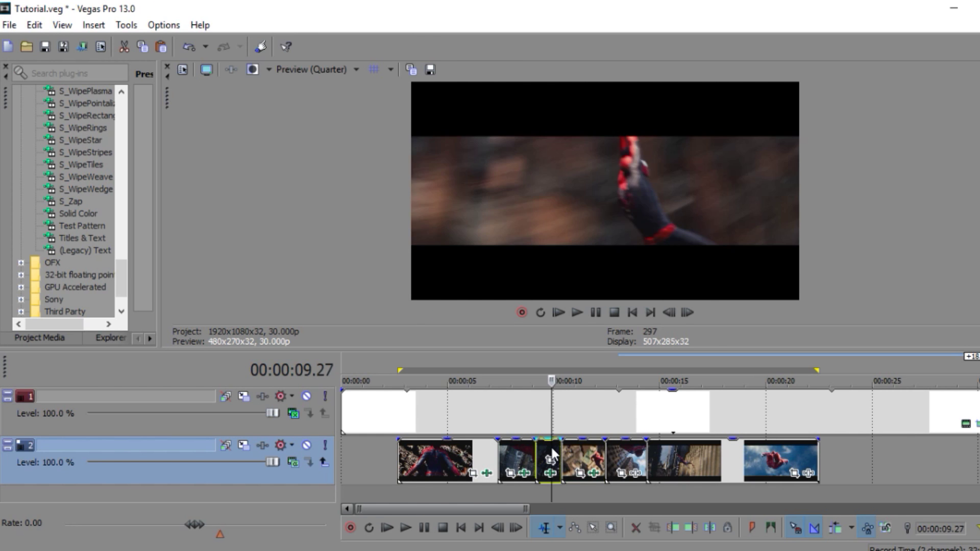
pyautogui.press('space')
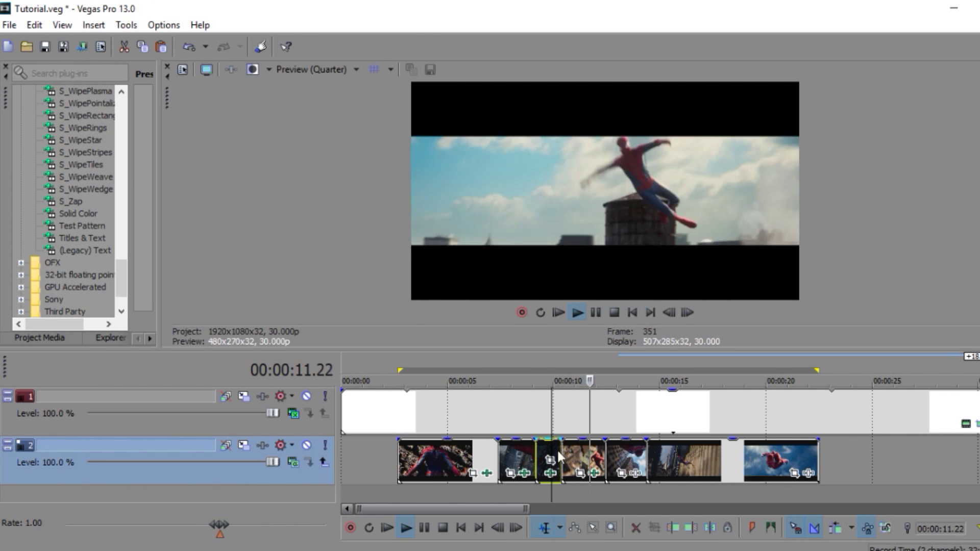
pyautogui.press('space')
# Shift the fourth clip's third S_BlurMoCurves and S_DissolveShake keyframes closer to its end, to about 00:00:01.23
pyautogui.click(596, 454)
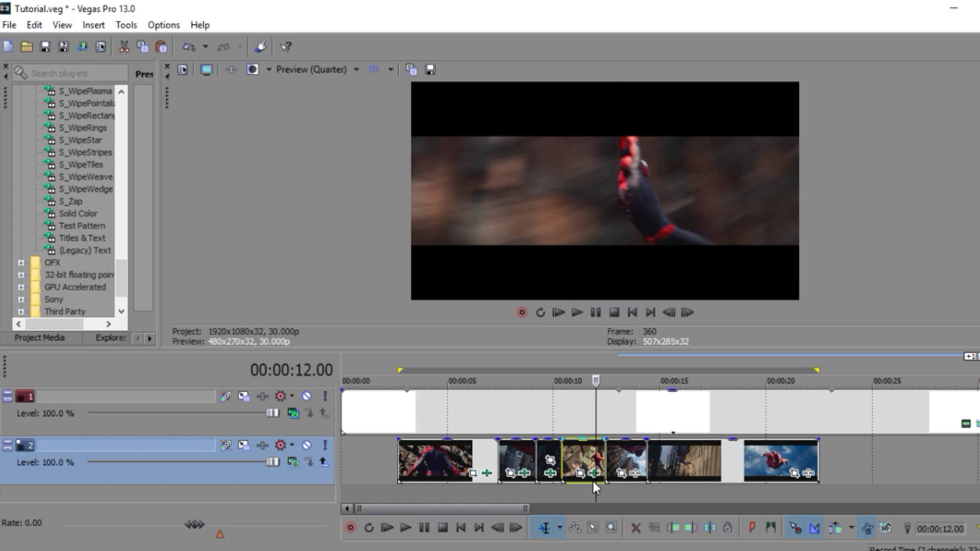
pyautogui.click(594, 472)
pyautogui.moveTo(390, 465); pyautogui.dragTo(412, 467)
pyautogui.moveTo(390, 512); pyautogui.dragTo(412, 511)
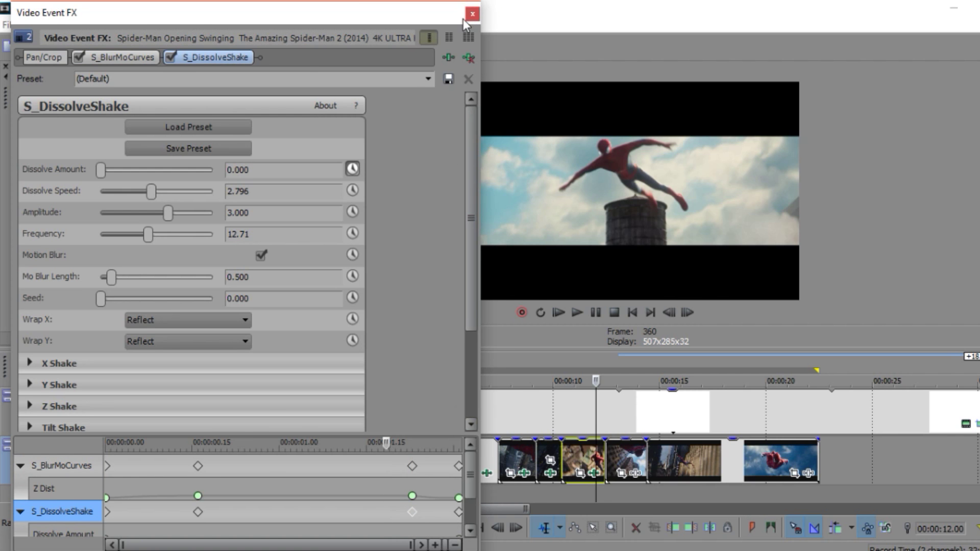
# Close the effect settings and play back the fourth clip's ending from frame 360
pyautogui.click(472, 13)
pyautogui.press('space')
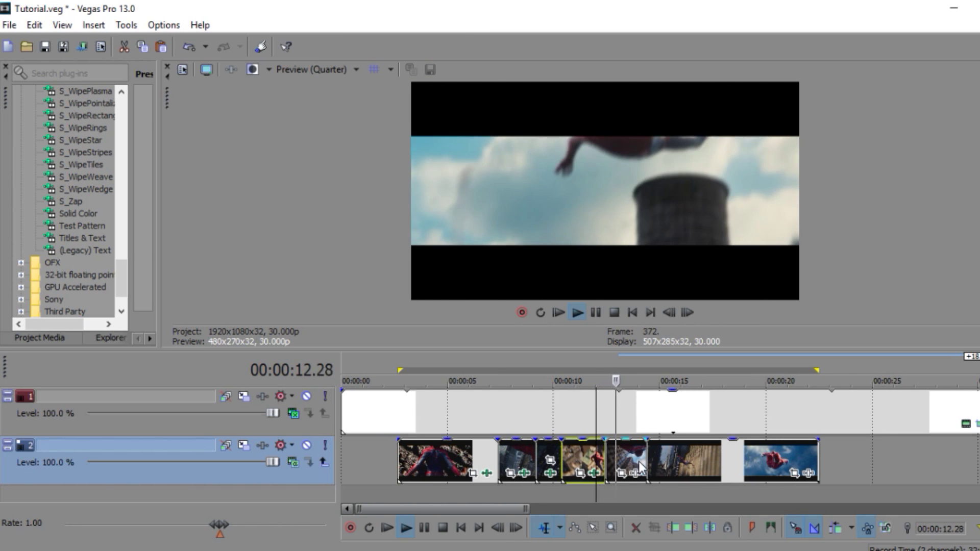
pyautogui.press('space')
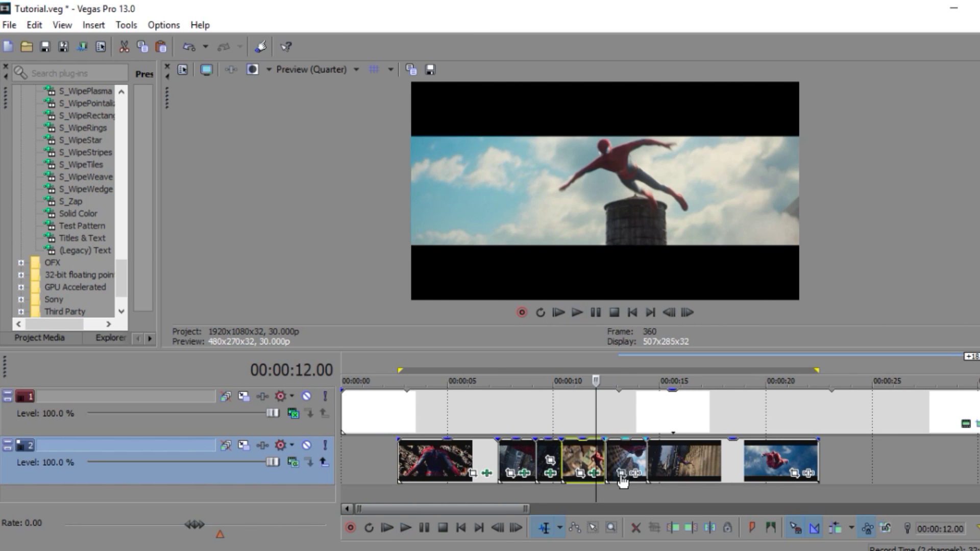
# Copy the fourth clip and paste its event attributes onto the fifth clip
pyautogui.rightClick(579, 455)
pyautogui.click(610, 189)
pyautogui.rightClick(612, 448)
pyautogui.click(656, 202)
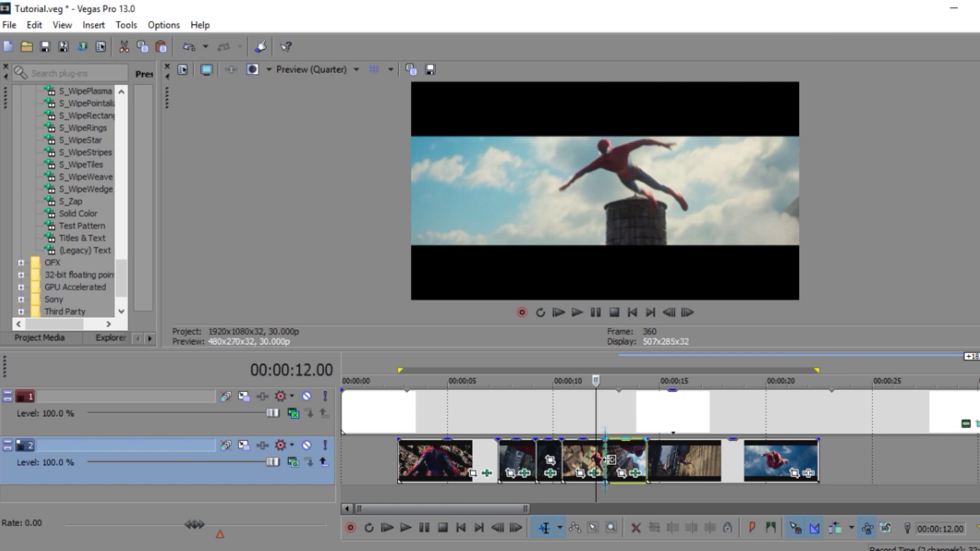
# Delete the fifth clip's third S_BlurMoCurves and S_DissolveShake keyframes at 00:00:01.23, check the clip's end, and close the effect settings
pyautogui.click(606, 459)
pyautogui.click(635, 473)
pyautogui.click(396, 469)
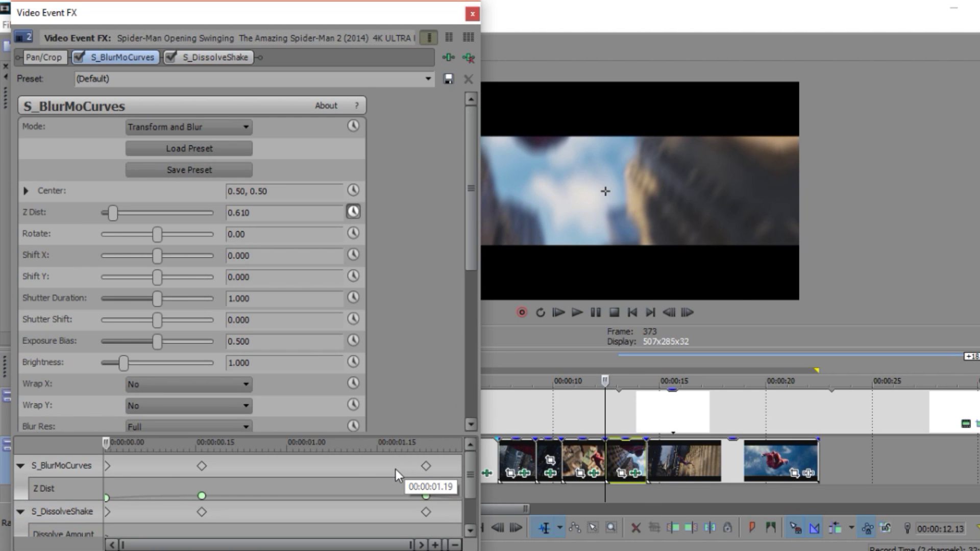
pyautogui.click(425, 467)
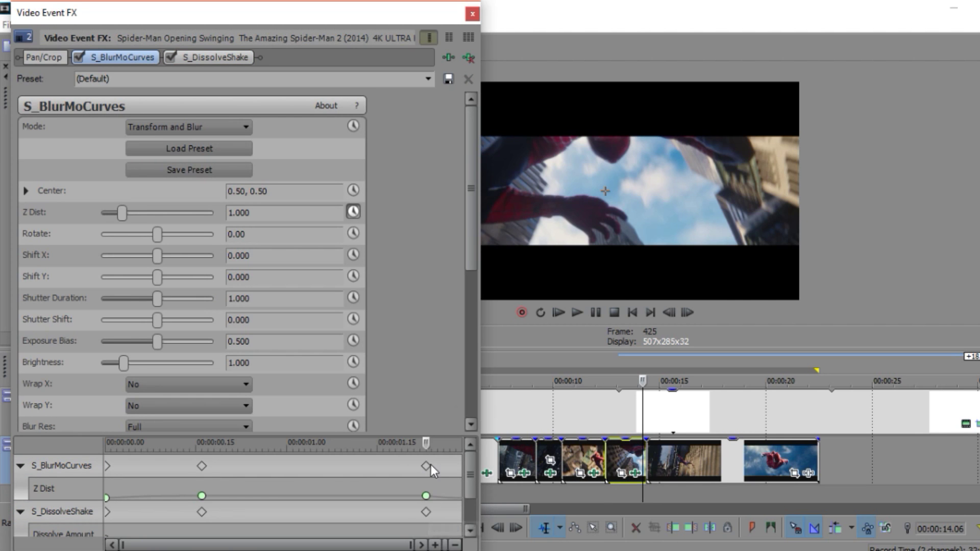
pyautogui.click(426, 511)
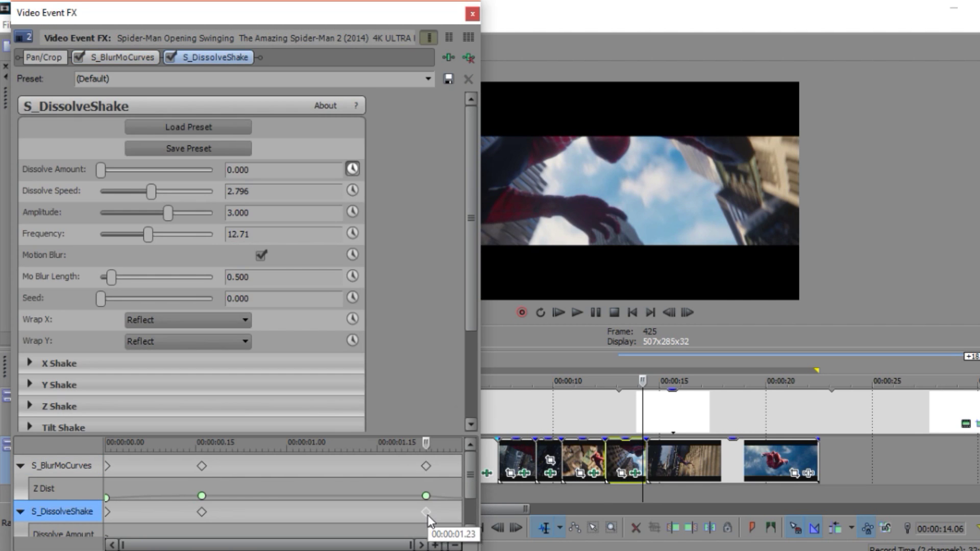
pyautogui.click(427, 468)
pyautogui.press('Delete')
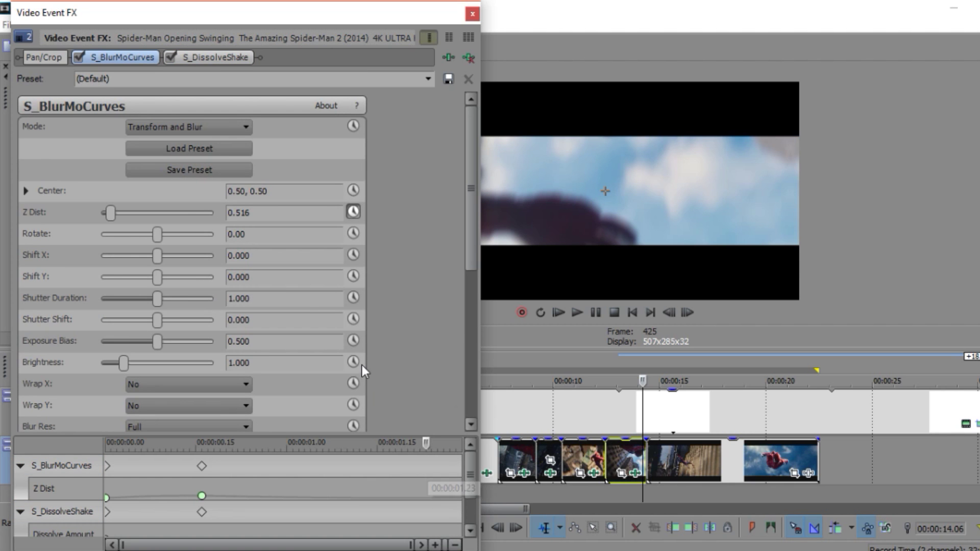
pyautogui.moveTo(425, 443); pyautogui.dragTo(477, 445)
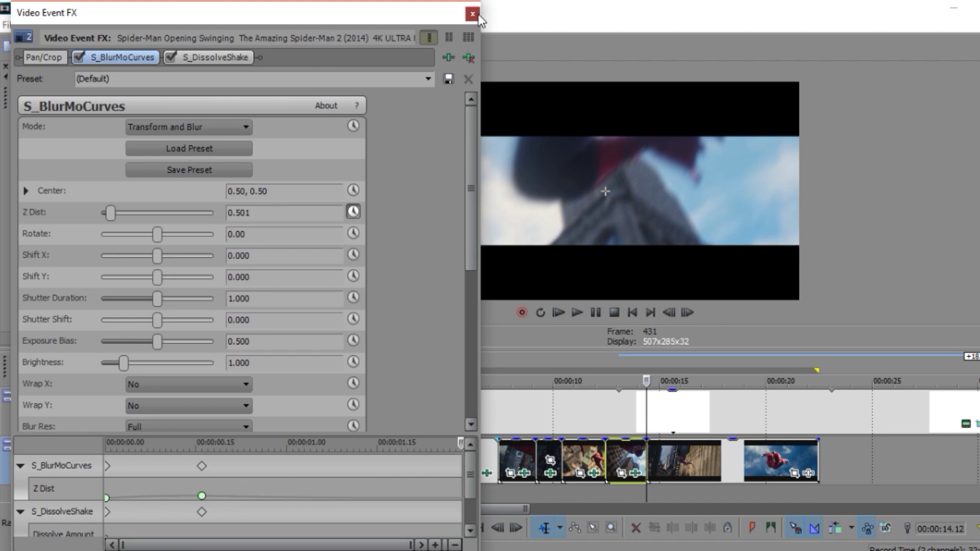
pyautogui.click(472, 14)
# Play back the transition from the fourth clip into the fifth clip
pyautogui.click(588, 460)
pyautogui.press('space')
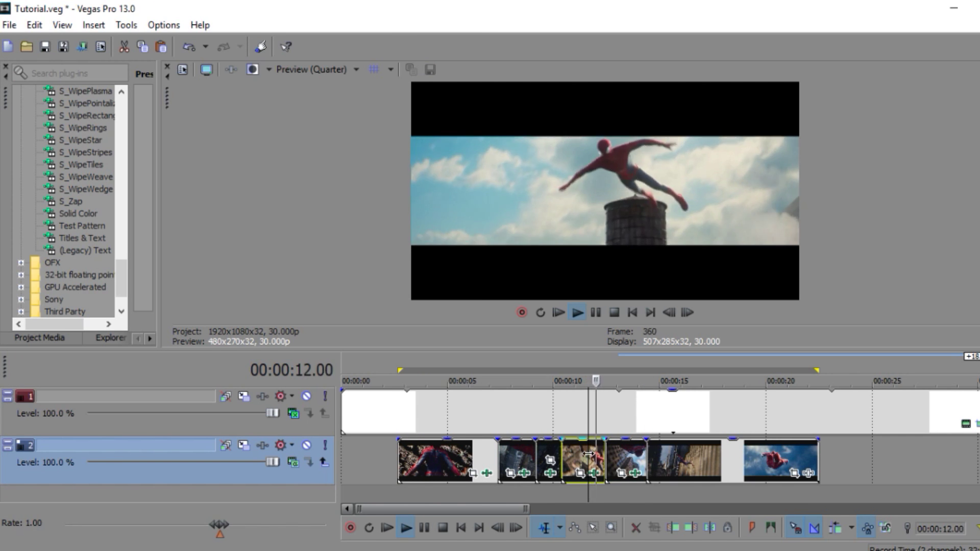
pyautogui.press('space')
pyautogui.press('space')
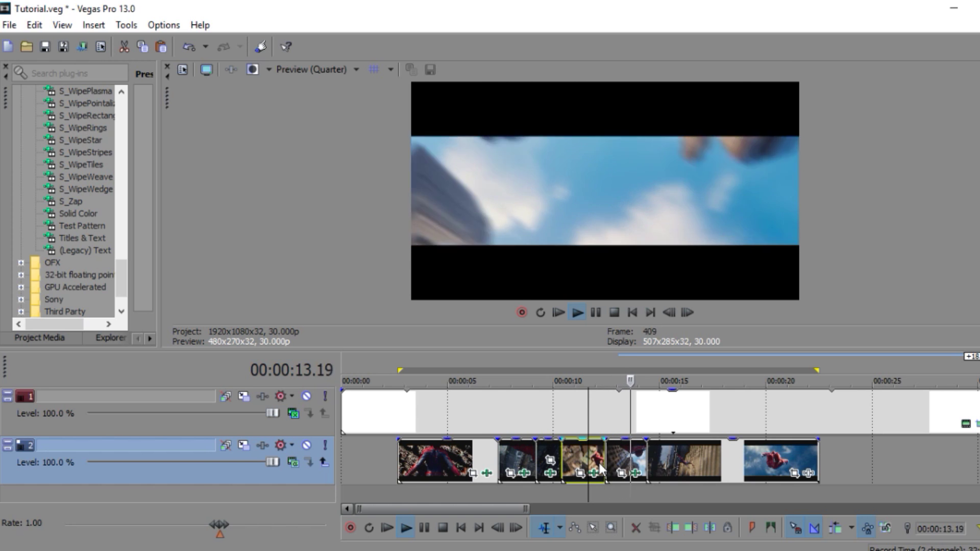
pyautogui.press('space')
# Clear the fifth clip's Z Dist and Dissolve Amount keyframes by turning their animation off and on again
pyautogui.click(628, 455)
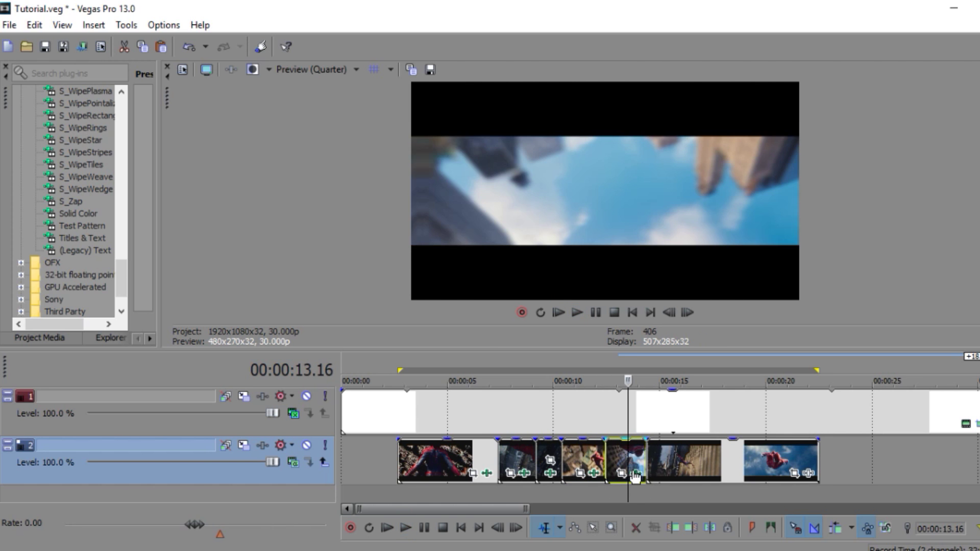
pyautogui.click(636, 471)
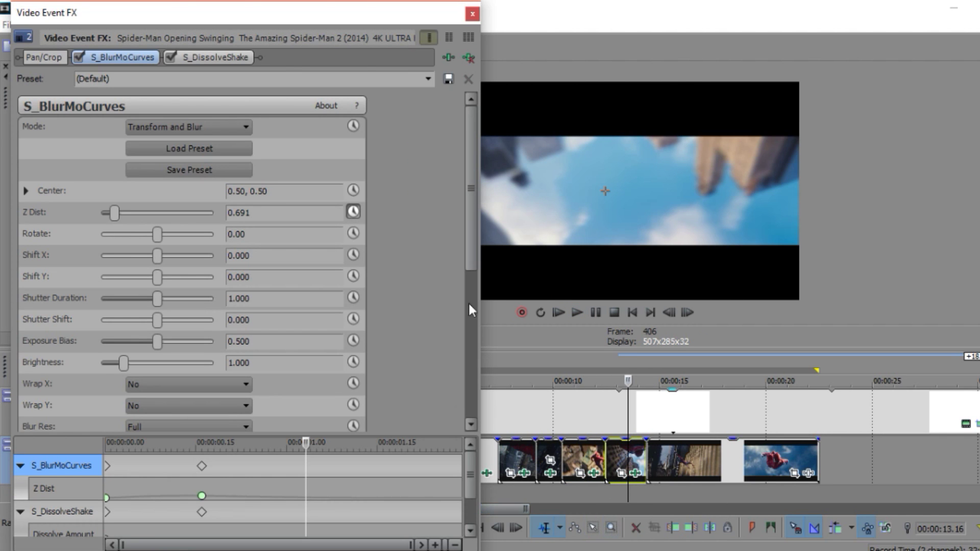
pyautogui.click(357, 215)
pyautogui.click(216, 57)
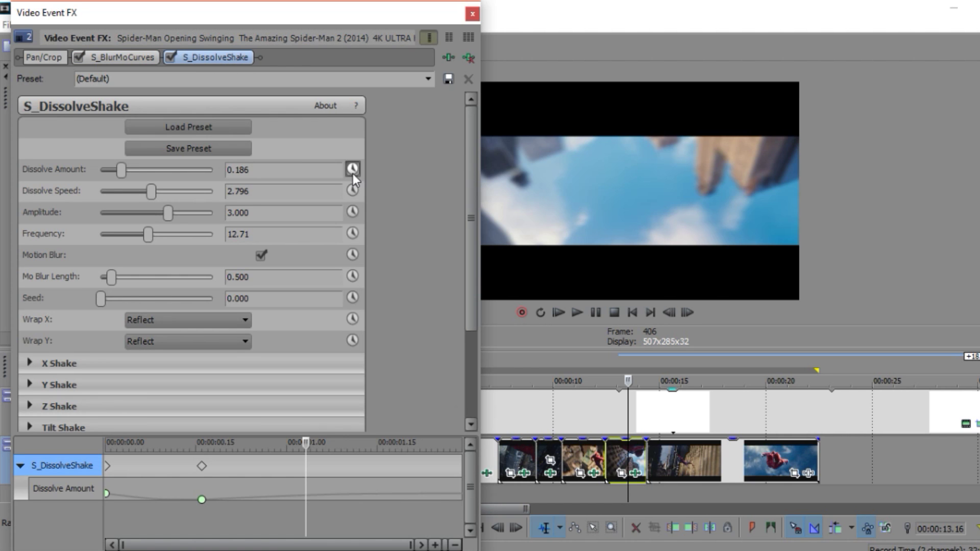
pyautogui.click(352, 170)
pyautogui.click(133, 61)
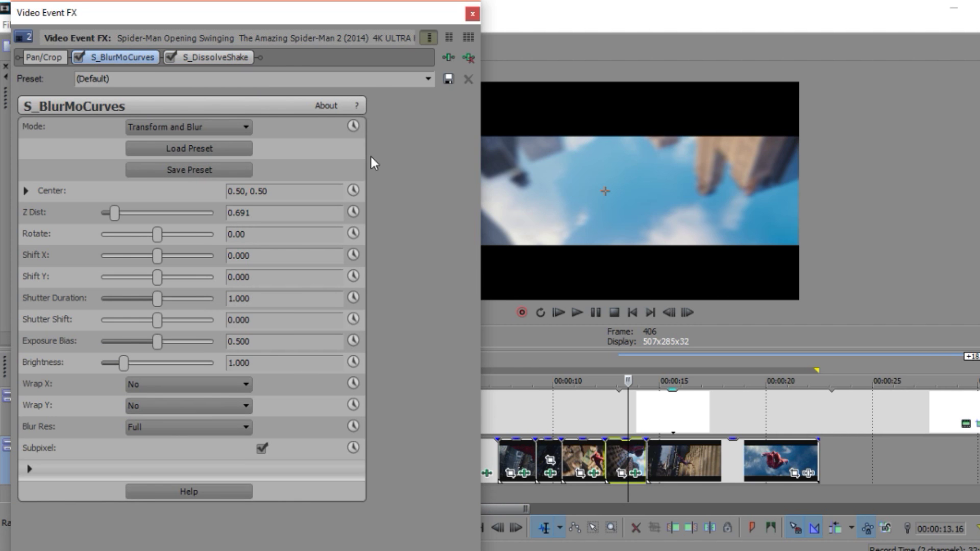
pyautogui.click(352, 191)
pyautogui.click(354, 211)
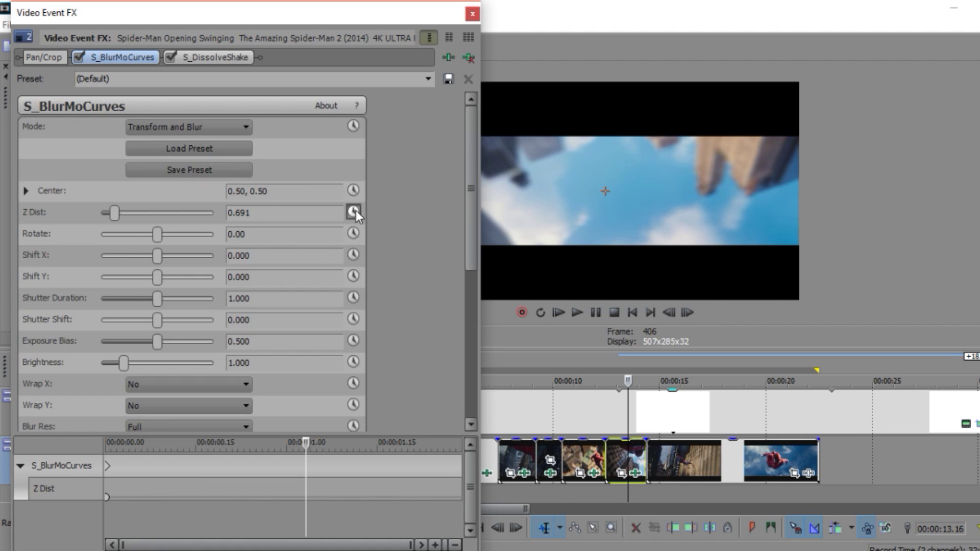
pyautogui.click(187, 55)
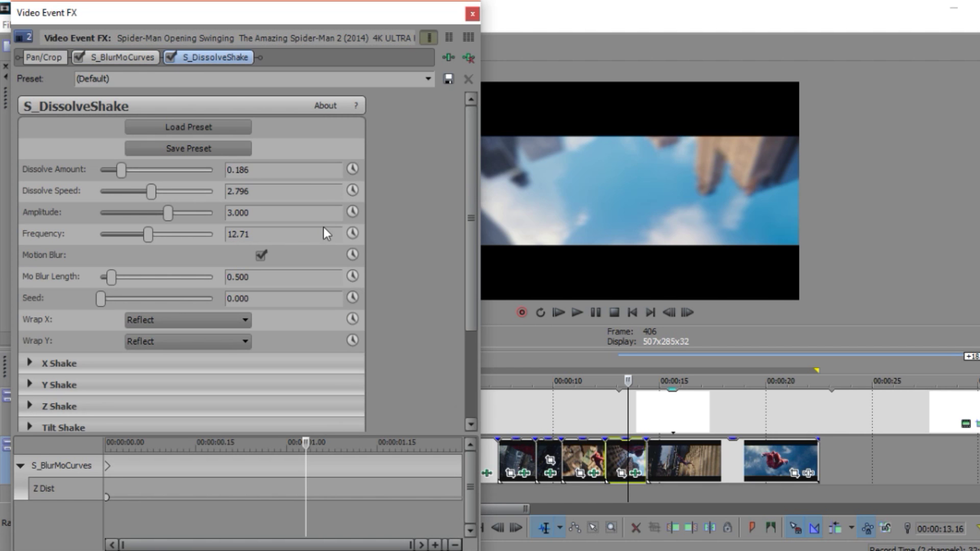
pyautogui.click(354, 174)
# At the fifth clip's start, set S_DissolveShake Dissolve Amount to 0.4 and S_BlurMoCurves Z Dist to 0.6
pyautogui.moveTo(307, 443); pyautogui.dragTo(109, 440)
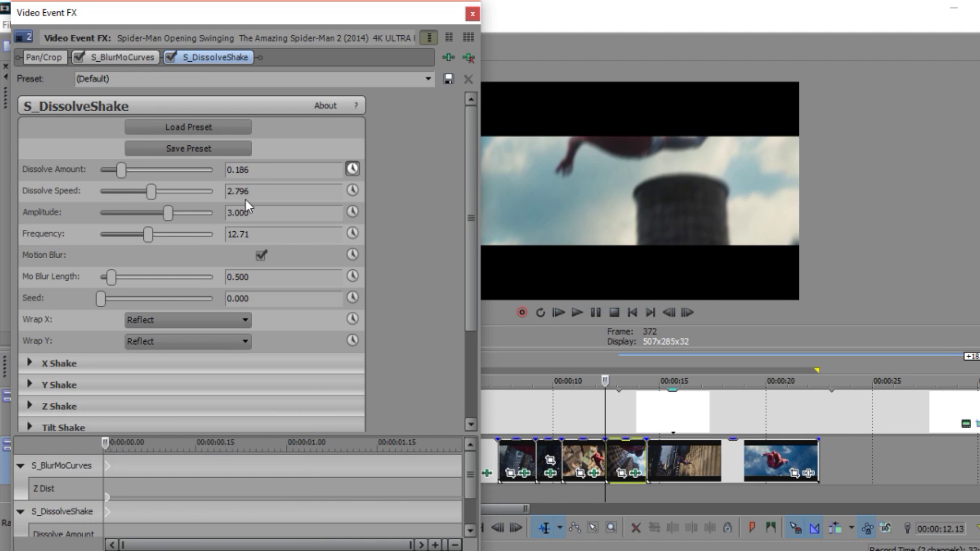
pyautogui.click(266, 168)
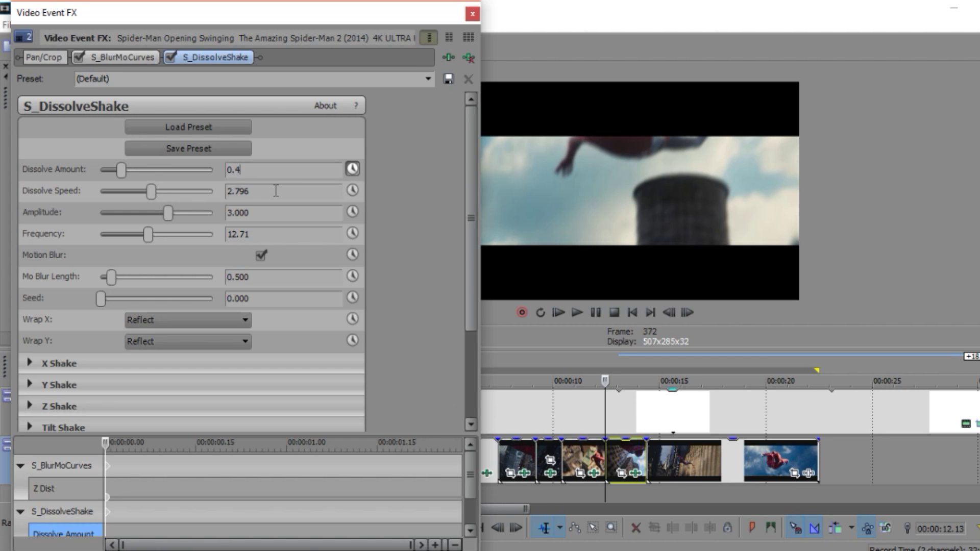
pyautogui.click(121, 57)
pyautogui.click(267, 214)
pyautogui.moveTo(268, 214); pyautogui.dragTo(238, 214)
pyautogui.write('6')
pyautogui.press('Return')
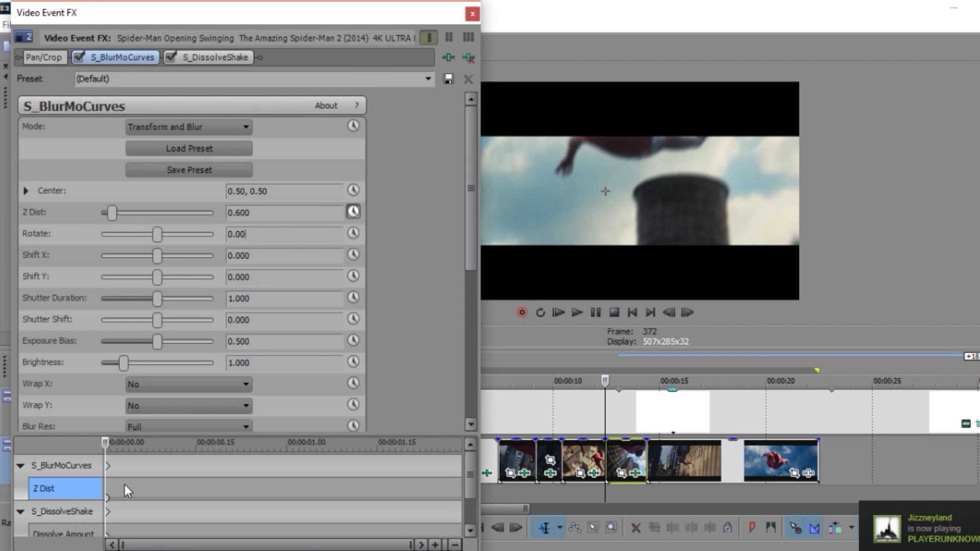
# At frame 386 in the fifth clip, add a Z Dist keyframe and set Dissolve Amount to 0
pyautogui.click(185, 461)
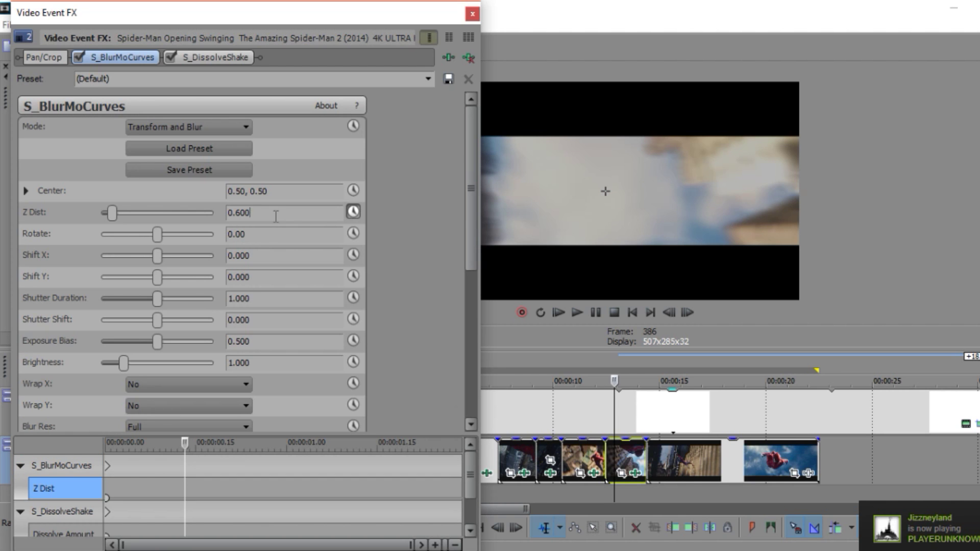
pyautogui.click(217, 56)
pyautogui.doubleClick(256, 172)
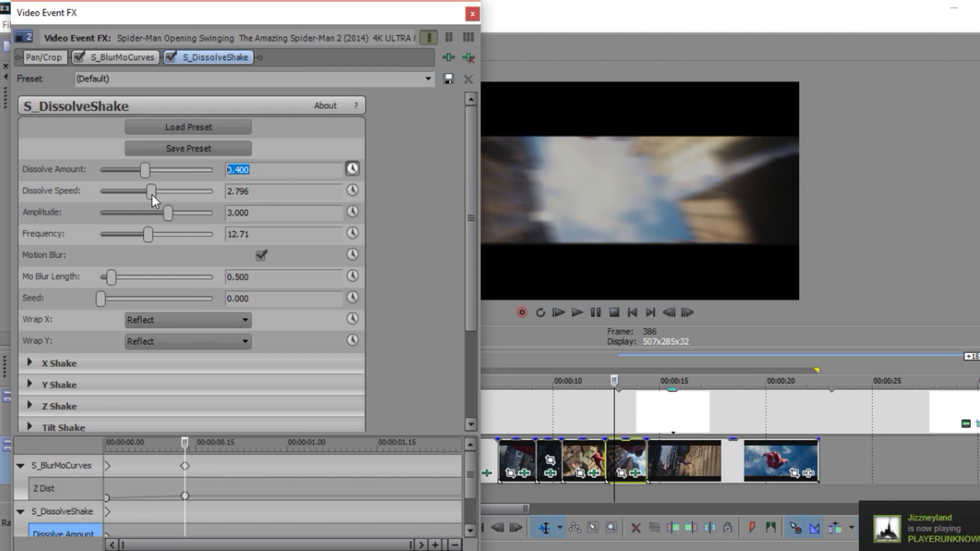
pyautogui.write('0')
pyautogui.click(267, 196)
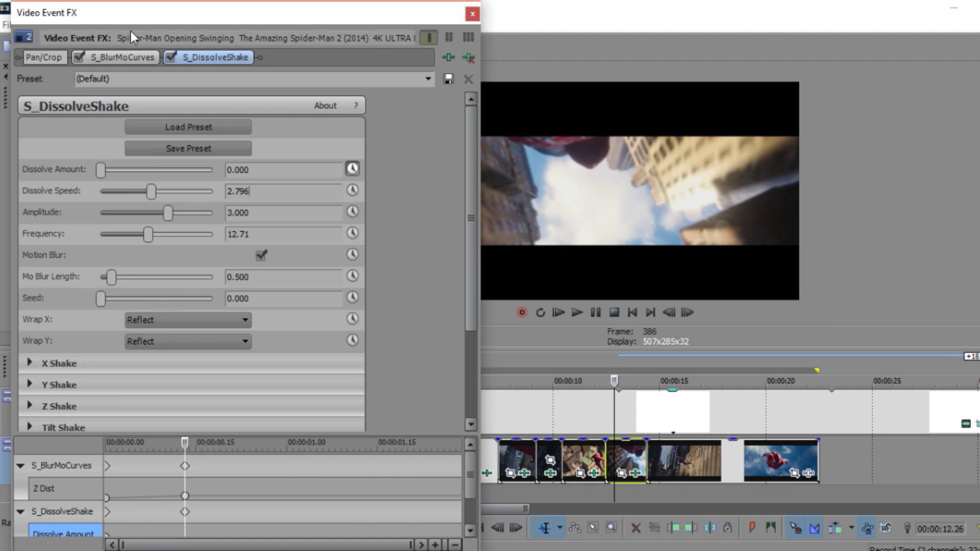
# Set both S_BlurMoCurves Z Dist keyframes at the beginning of the fifth clip to Fast Fade
pyautogui.click(131, 57)
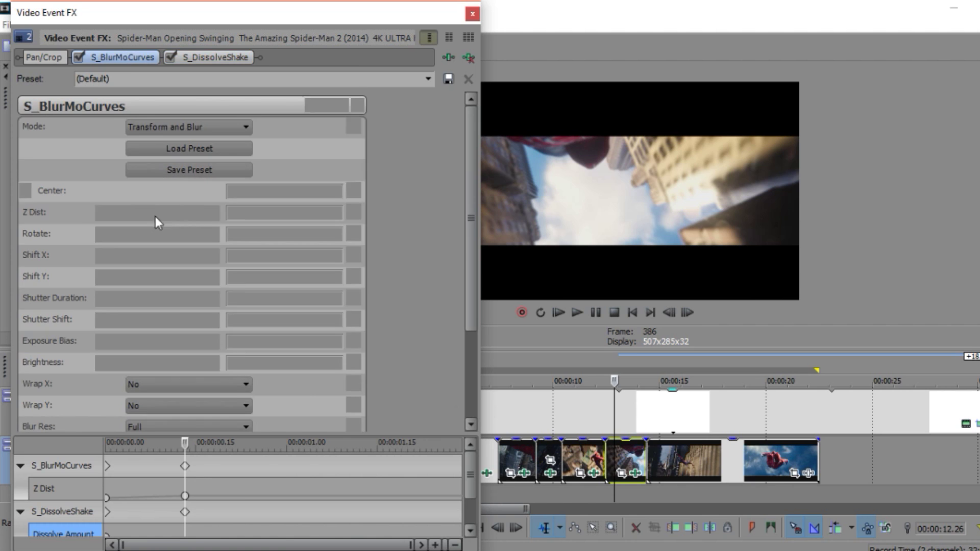
pyautogui.rightClick(185, 496)
pyautogui.click(246, 396)
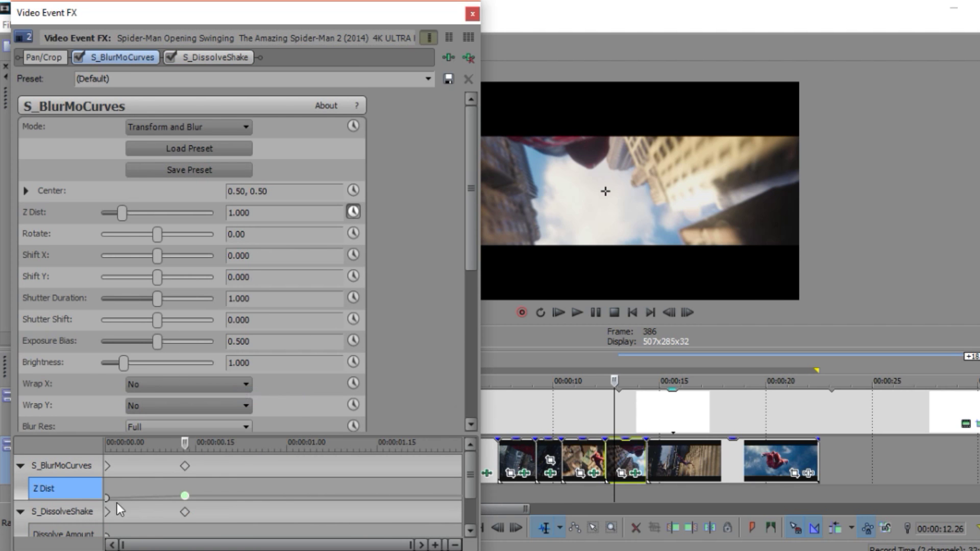
pyautogui.click(112, 497)
pyautogui.rightClick(107, 497)
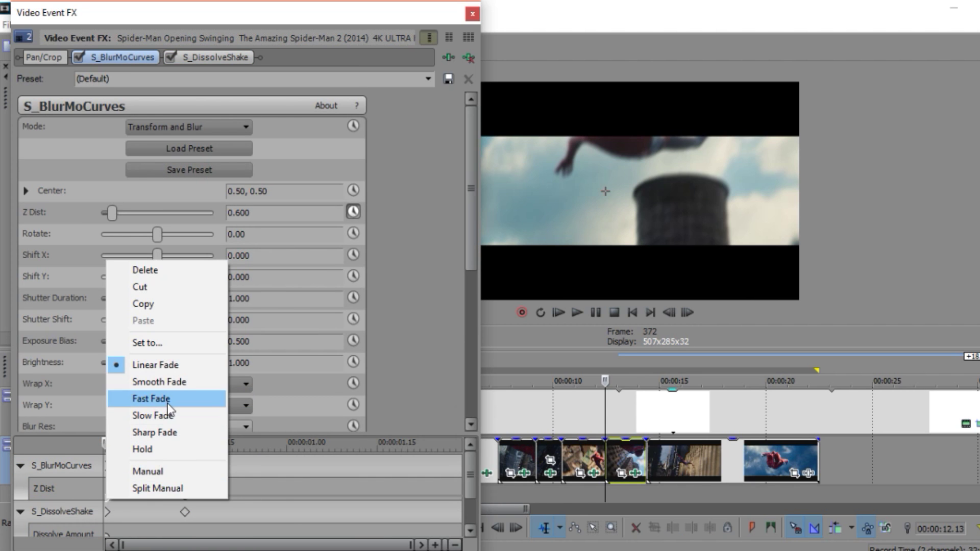
pyautogui.click(128, 399)
# Set both S_DissolveShake Dissolve Amount keyframes in the fifth clip to Fast Fade and close its effects
pyautogui.moveTo(470, 476); pyautogui.dragTo(470, 499)
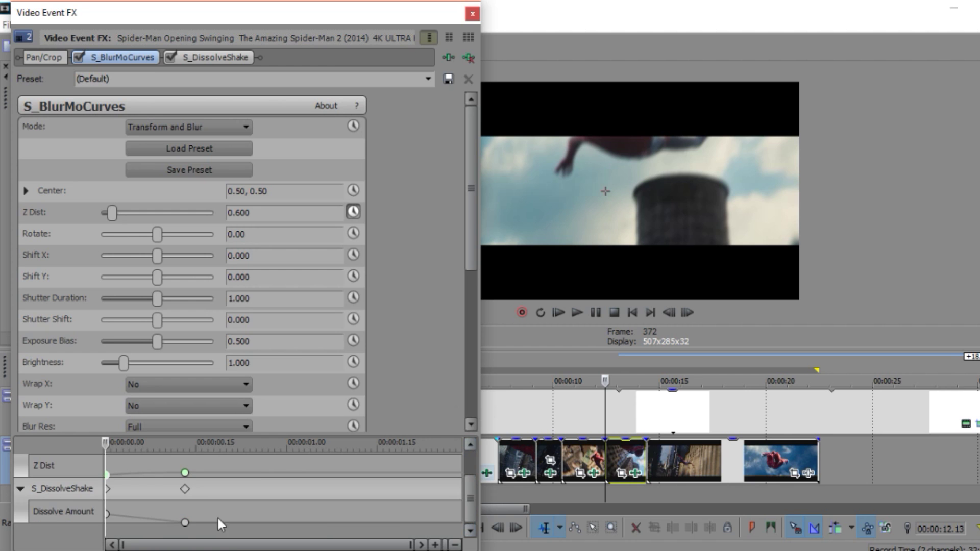
pyautogui.click(184, 522)
pyautogui.rightClick(185, 523)
pyautogui.click(239, 422)
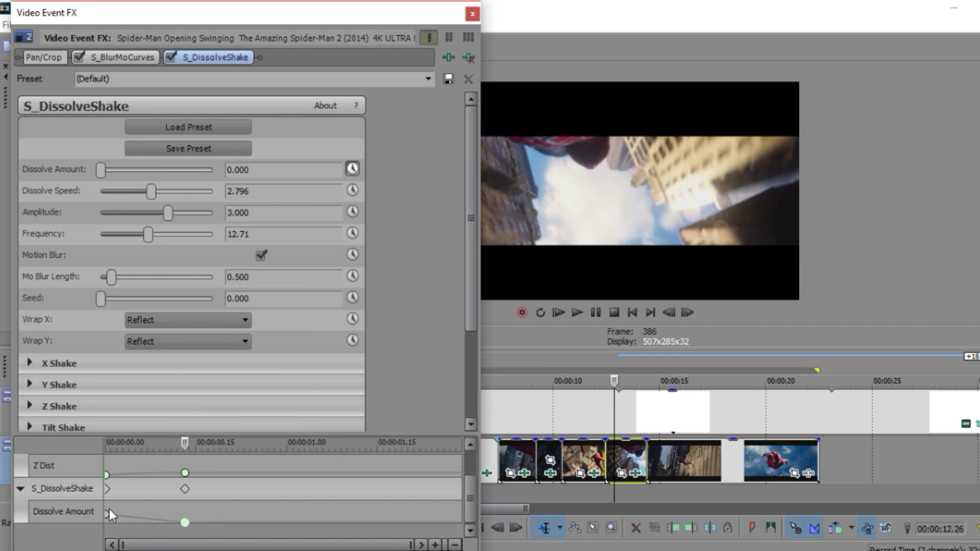
pyautogui.click(106, 514)
pyautogui.rightClick(107, 515)
pyautogui.click(167, 413)
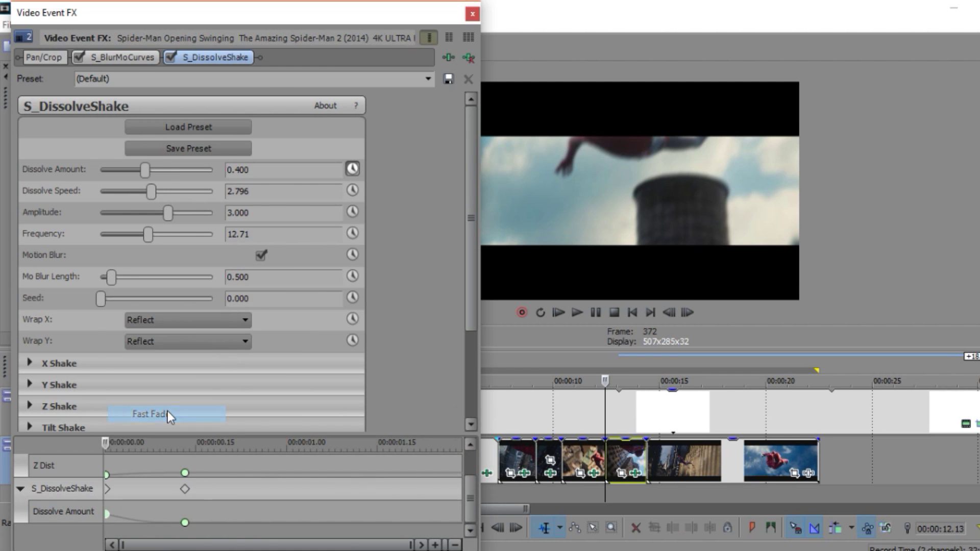
pyautogui.click(472, 14)
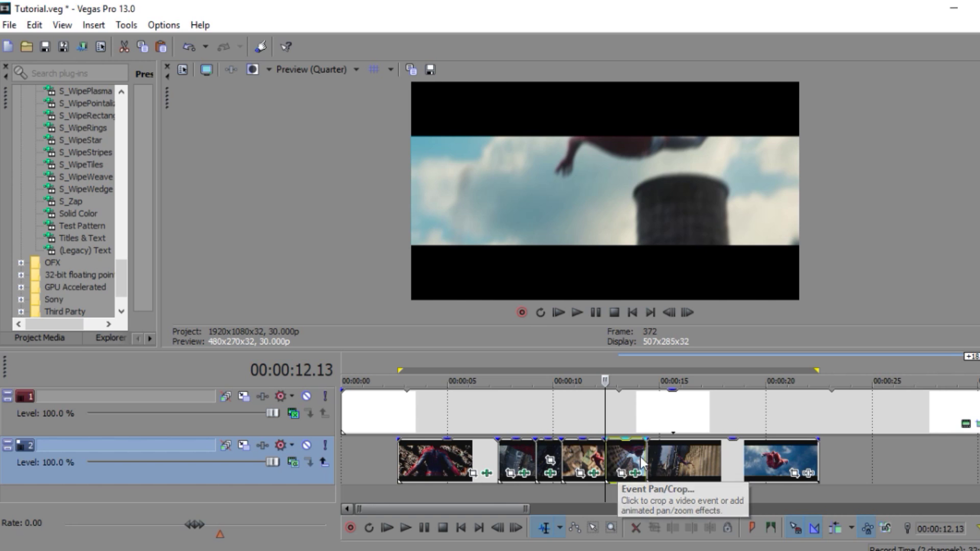
# Play back the edit from the end of the first clip through the transitions up to the sixth clip
pyautogui.click(491, 454)
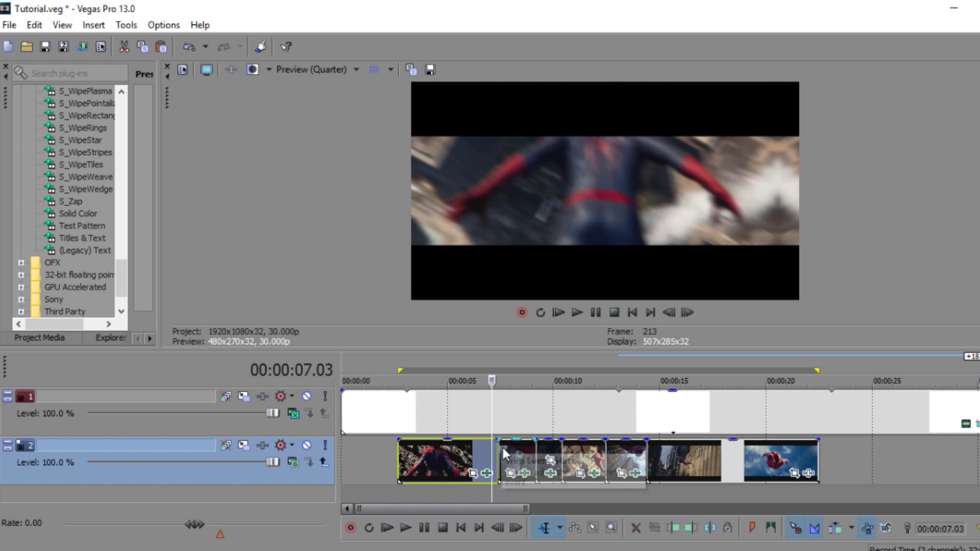
pyautogui.press('space')
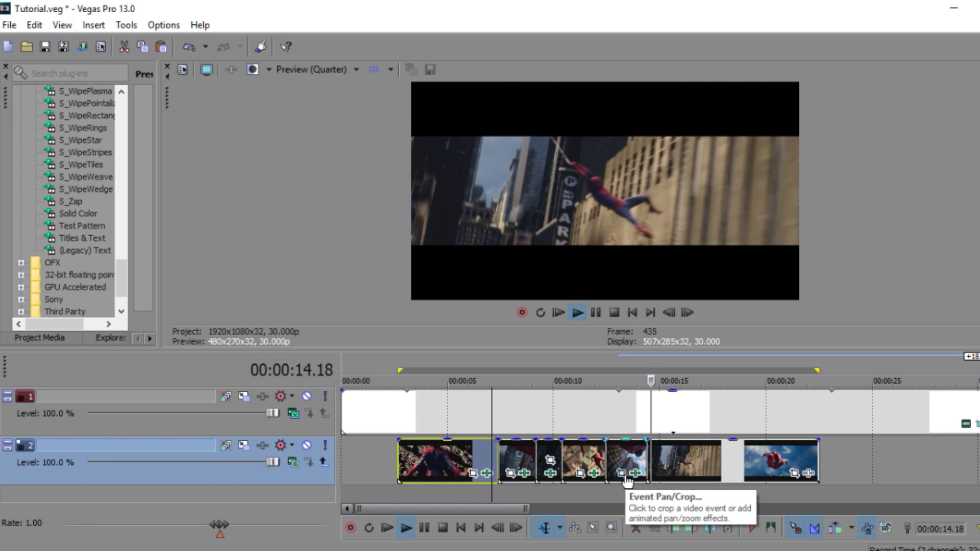
pyautogui.press('space')
pyautogui.press('space')
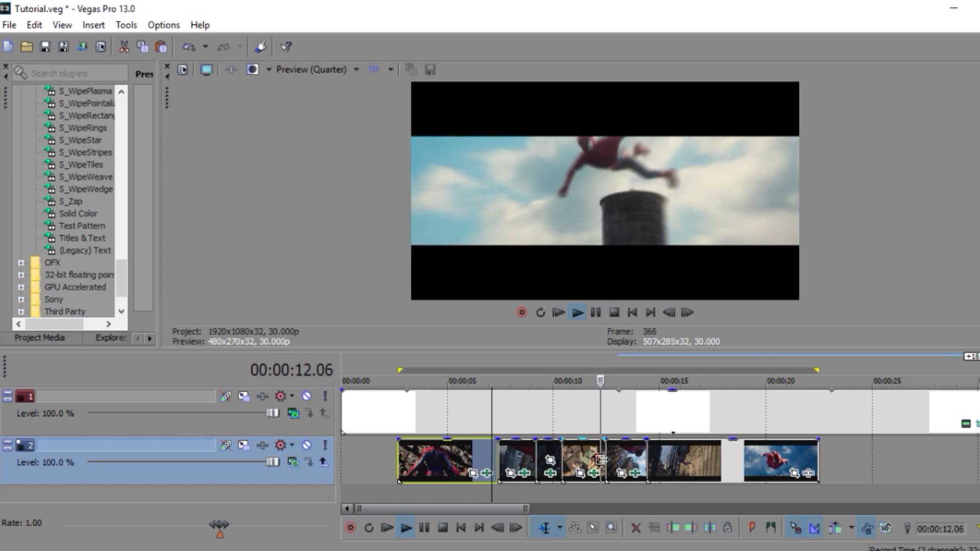
pyautogui.press('space')
# Add S_BlurMoCurves Z Dist and S_DissolveShake Dissolve Amount keyframes at frame 422, shortly before the end of the fifth clip
pyautogui.click(644, 451)
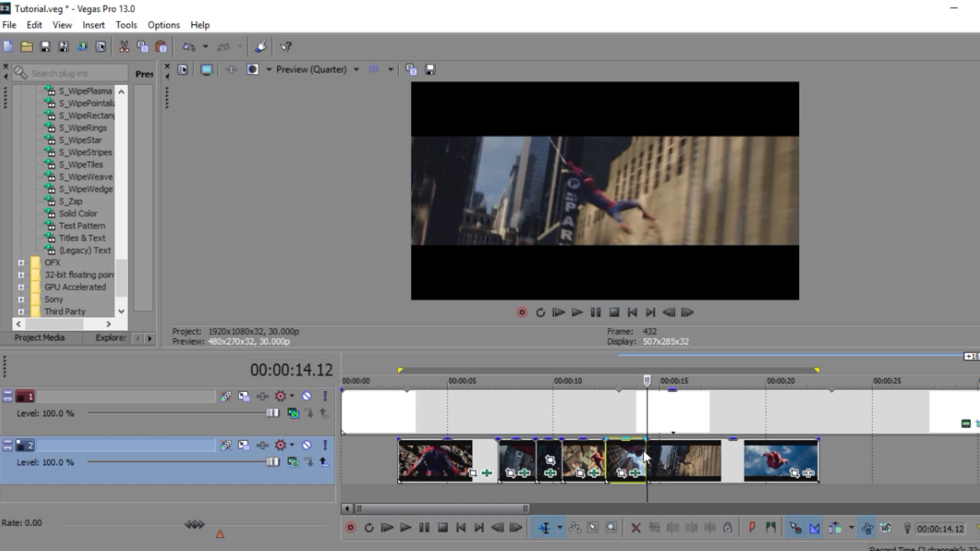
pyautogui.click(634, 473)
pyautogui.click(636, 473)
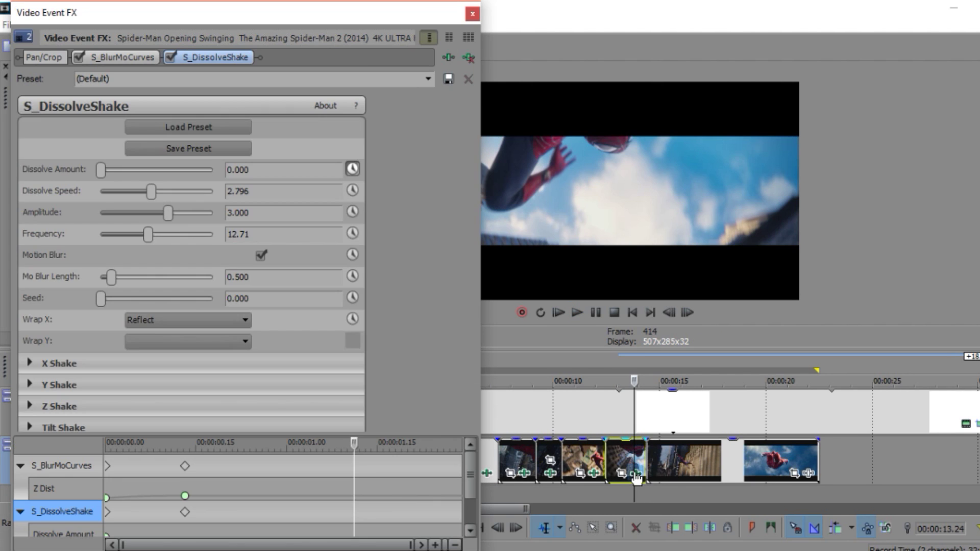
pyautogui.click(439, 469)
pyautogui.click(390, 548)
pyautogui.moveTo(437, 466); pyautogui.dragTo(412, 469)
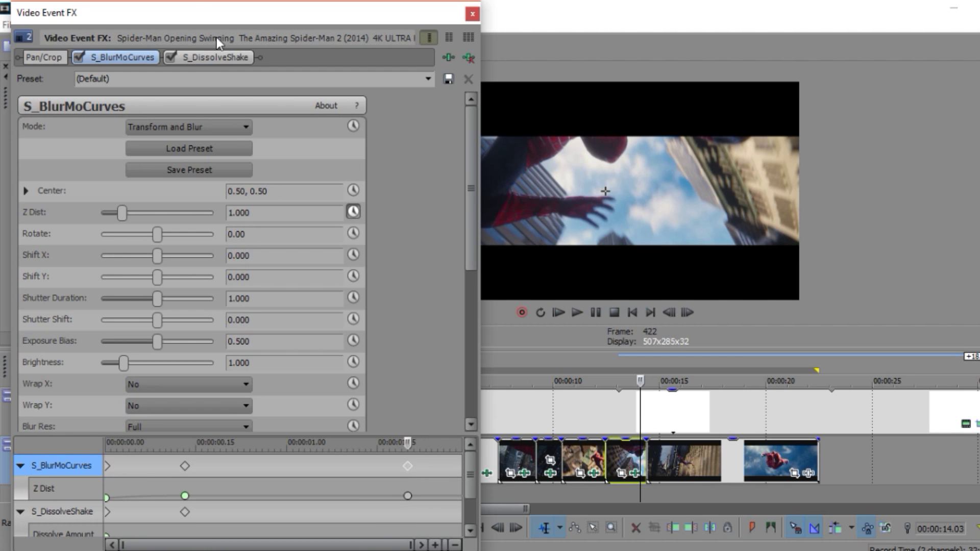
pyautogui.click(210, 55)
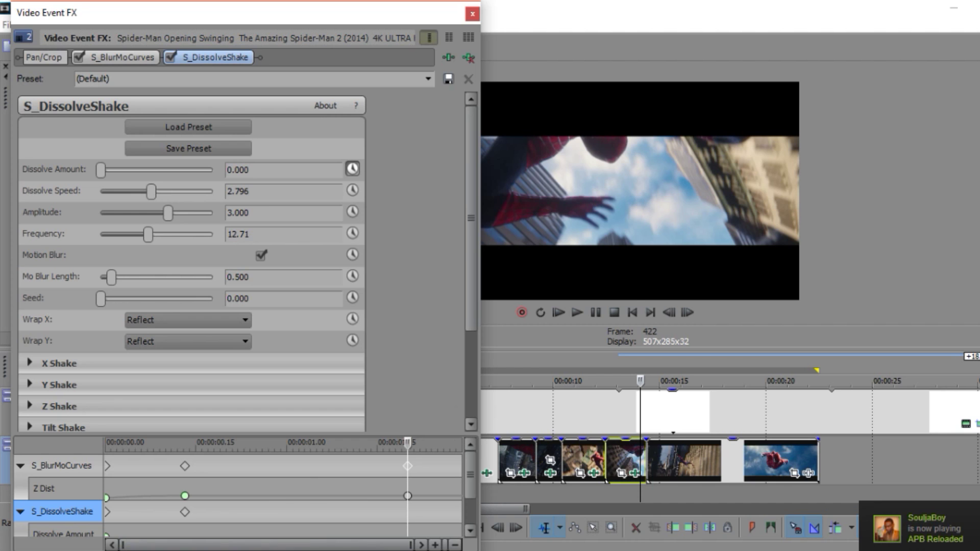
# At frame 431, the fifth clip's end, set S_DissolveShake Dissolve Amount to 0.3 and S_BlurMoCurves Z Dist to 0.6
pyautogui.moveTo(411, 442); pyautogui.dragTo(460, 443)
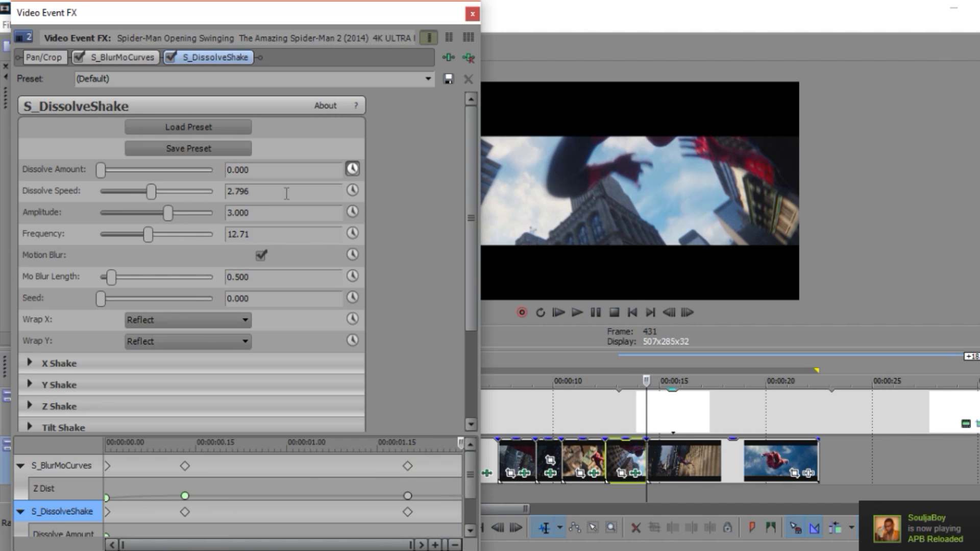
pyautogui.click(273, 171)
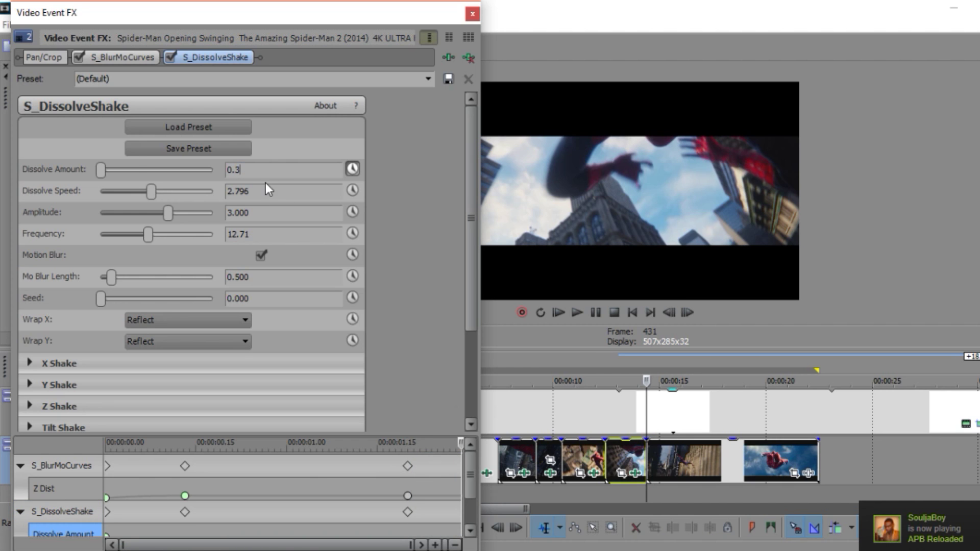
pyautogui.press('Return')
pyautogui.click(117, 57)
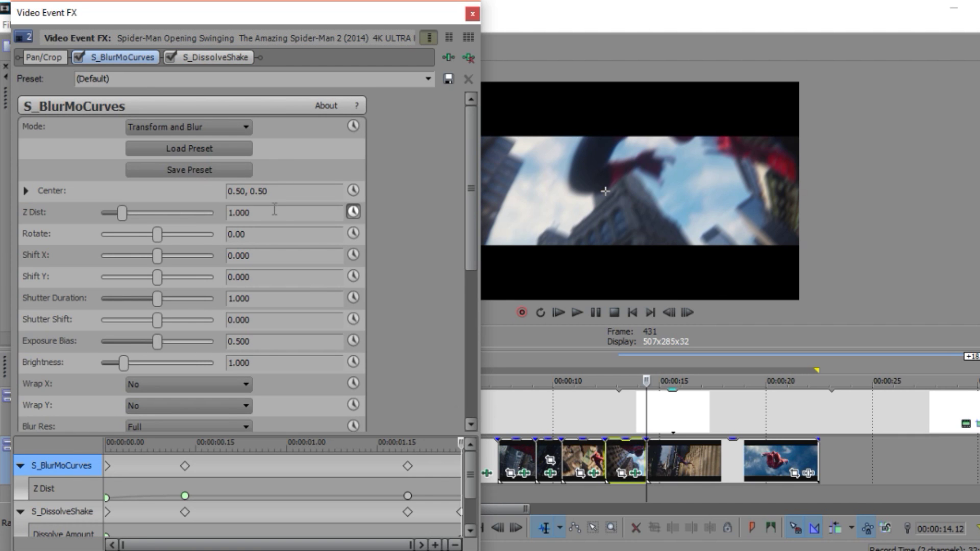
pyautogui.click(273, 206)
pyautogui.click(270, 235)
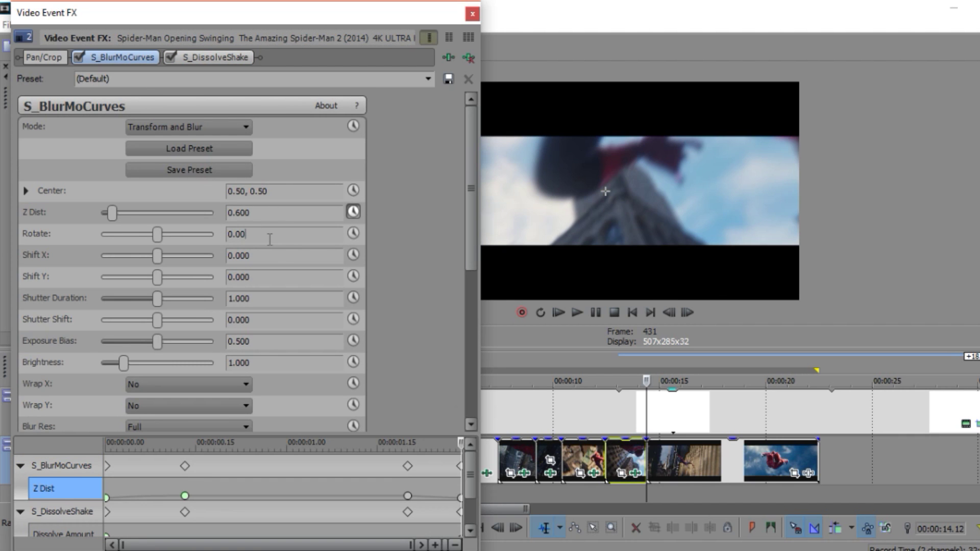
# Set the last two Z Dist keyframes of the fifth clip to Fast Fade
pyautogui.click(407, 495)
pyautogui.rightClick(408, 495)
pyautogui.click(452, 394)
pyautogui.click(461, 498)
pyautogui.rightClick(461, 498)
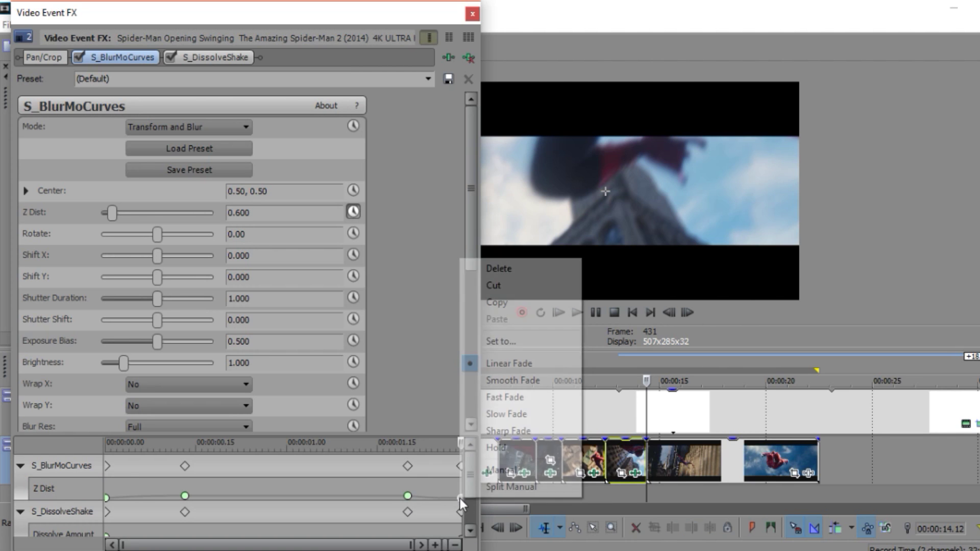
pyautogui.click(500, 397)
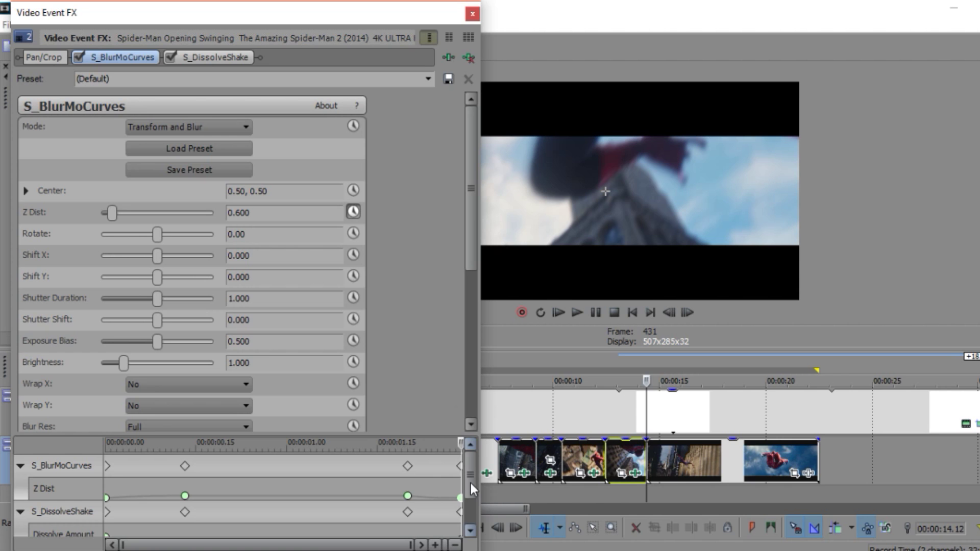
# Set the last two Dissolve Amount keyframes of the fifth clip to Fast Fade and close its effects
pyautogui.moveTo(472, 488); pyautogui.dragTo(466, 518)
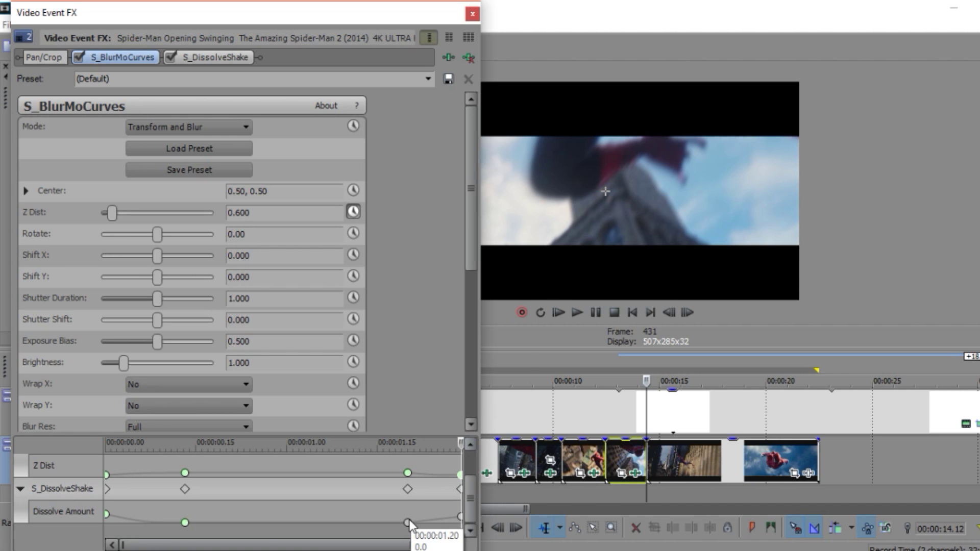
pyautogui.click(407, 522)
pyautogui.rightClick(407, 523)
pyautogui.click(444, 420)
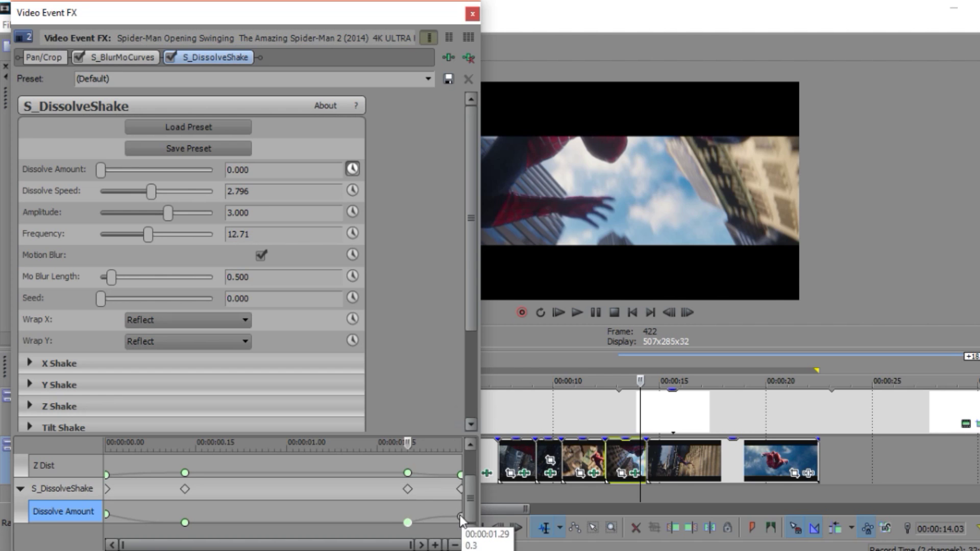
pyautogui.click(460, 515)
pyautogui.rightClick(460, 516)
pyautogui.click(485, 414)
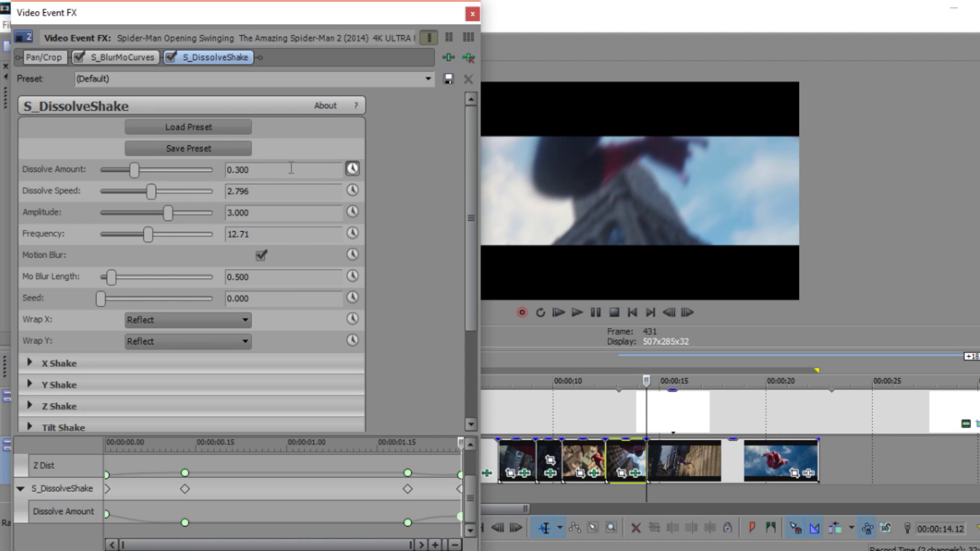
pyautogui.click(473, 10)
# Play back the end of the fifth clip into the sixth clip
pyautogui.click(633, 456)
pyautogui.press('space')
pyautogui.press('space')
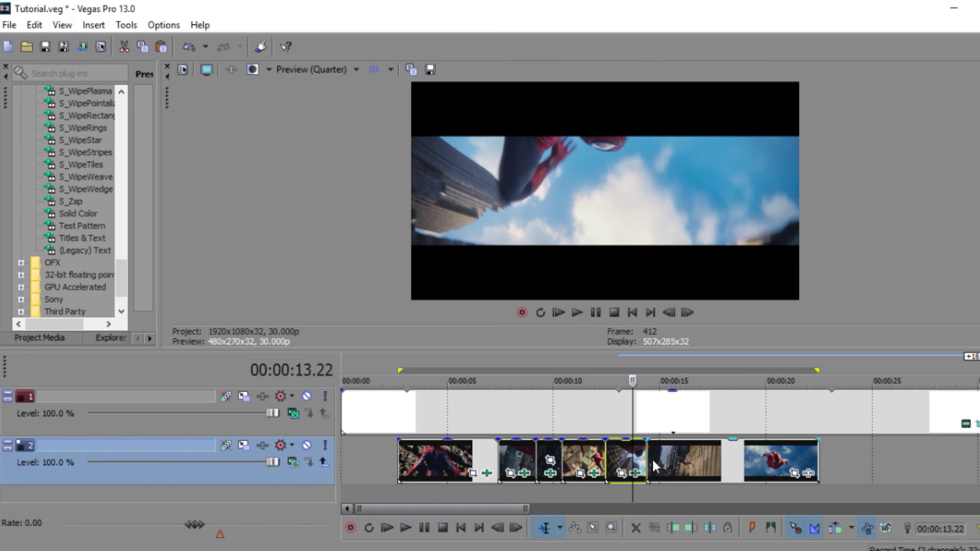
# At the fifth clip's end, raise S_DissolveShake Dissolve Amount to 0.490 and Dissolve Speed to 3.177
pyautogui.click(640, 476)
pyautogui.click(638, 474)
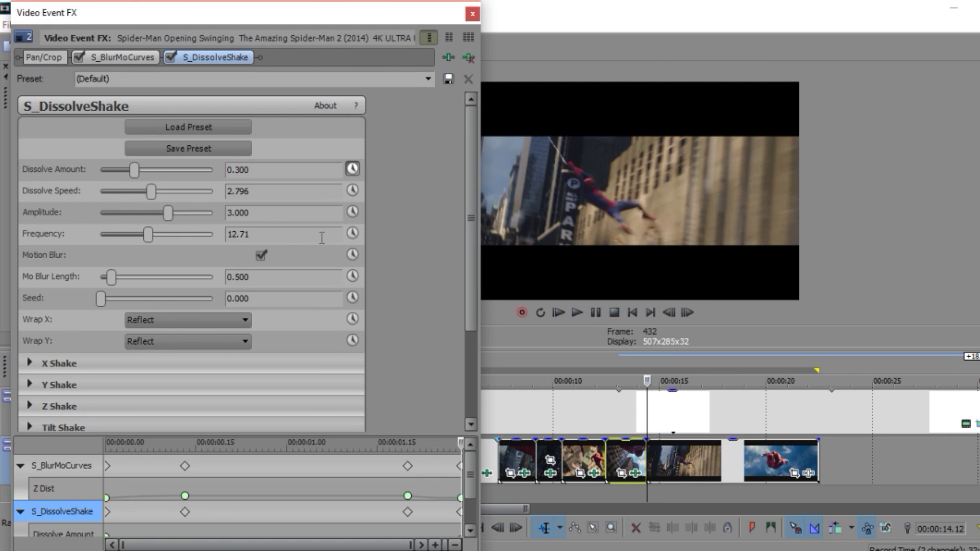
pyautogui.click(210, 58)
pyautogui.moveTo(138, 170); pyautogui.dragTo(162, 192)
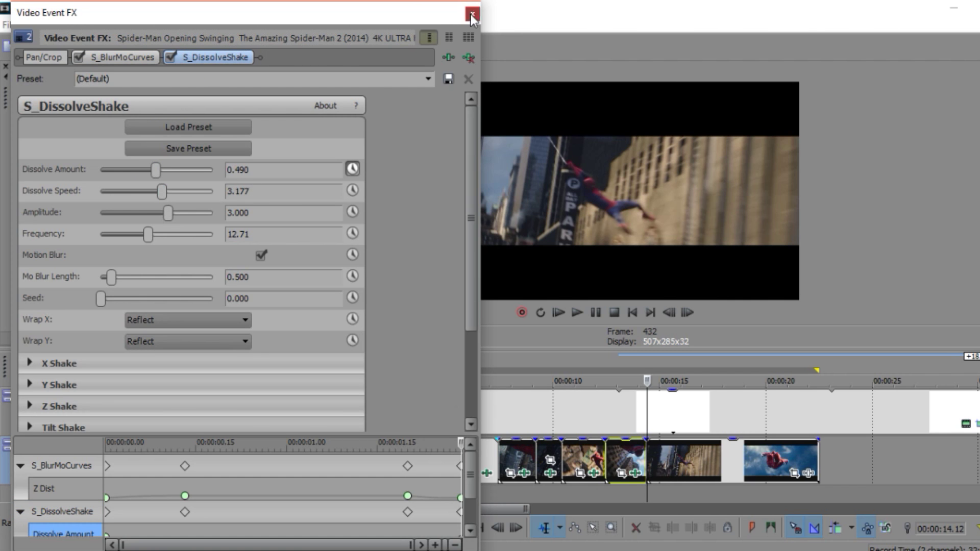
pyautogui.click(471, 14)
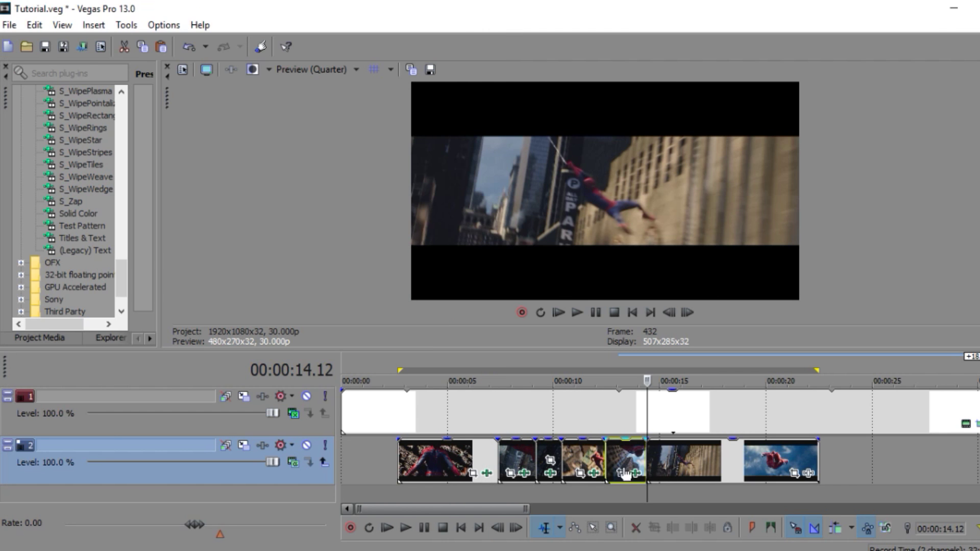
# Replay the fifth clip's ending to check the stronger shake
pyautogui.click(634, 457)
pyautogui.press('space')
pyautogui.click(628, 478)
pyautogui.press('space')
# Move the fifth clip's second-to-last S_BlurMoCurves and S_DissolveShake keyframes earlier, to 00:00:01.16, and close its effects
pyautogui.click(635, 473)
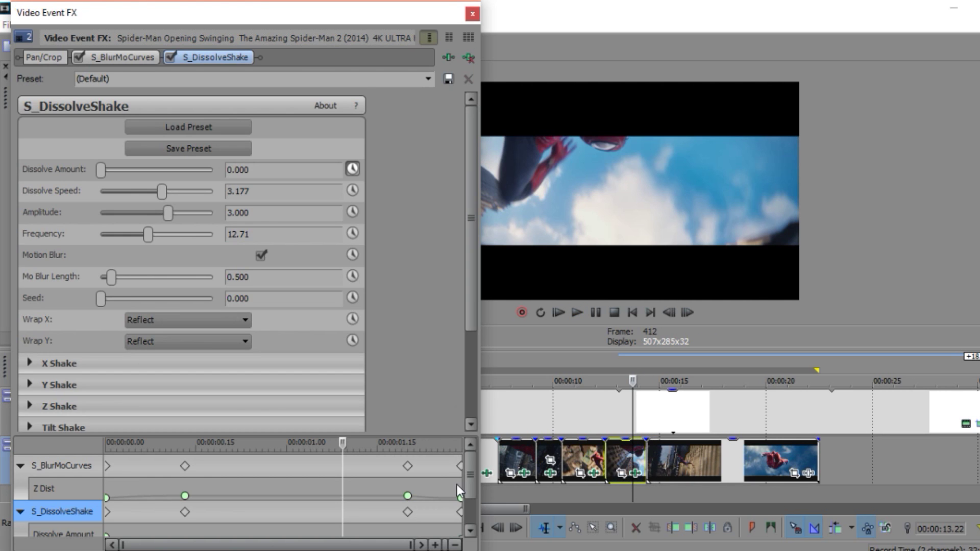
pyautogui.click(462, 470)
pyautogui.moveTo(406, 465); pyautogui.dragTo(396, 470)
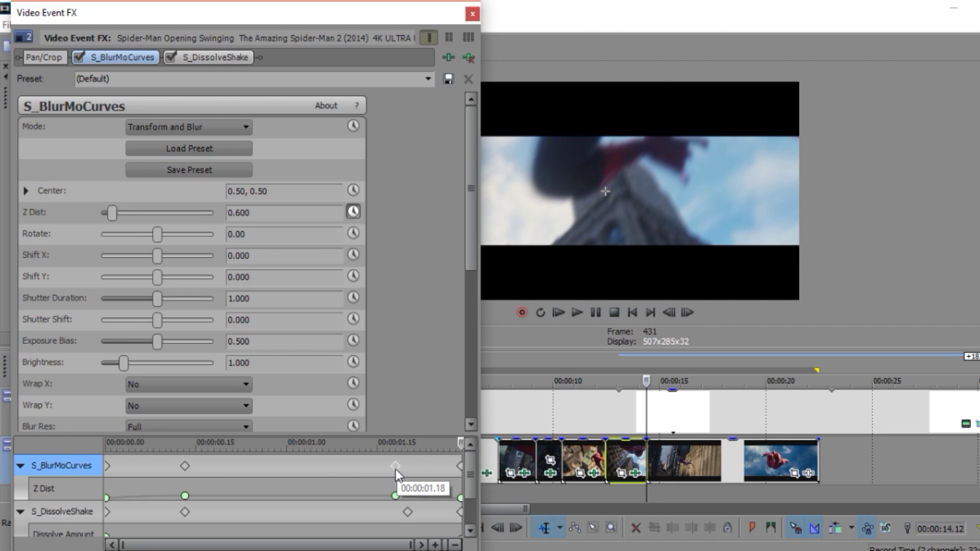
pyautogui.click(411, 511)
pyautogui.moveTo(408, 514); pyautogui.dragTo(383, 520)
pyautogui.click(122, 58)
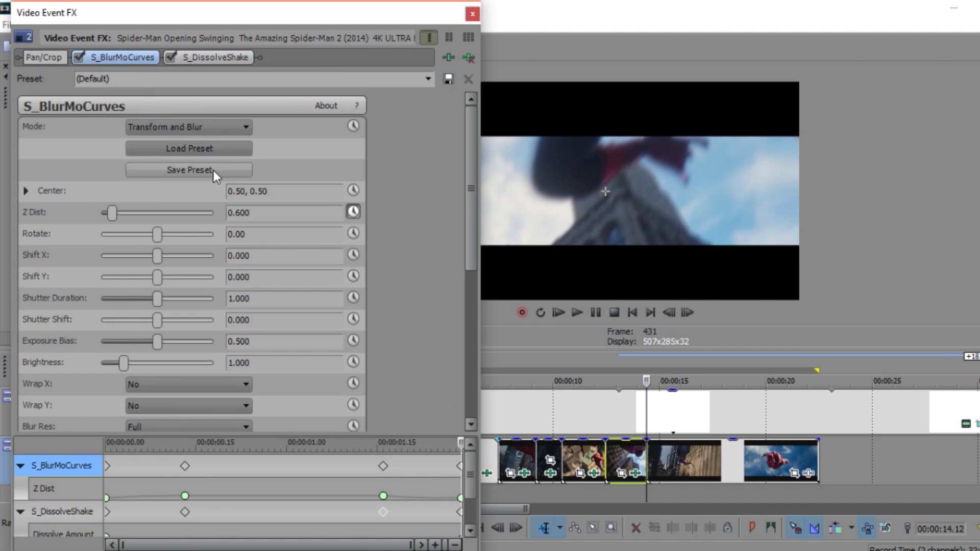
pyautogui.click(381, 471)
pyautogui.click(472, 14)
# Copy the fifth clip and paste its event attributes onto the sixth clip
pyautogui.click(647, 459)
pyautogui.rightClick(623, 456)
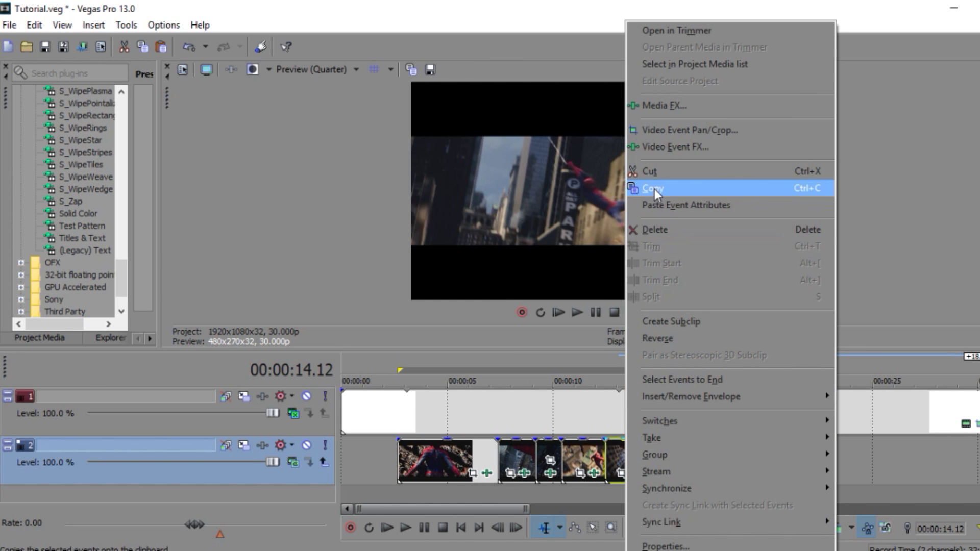
pyautogui.click(654, 188)
pyautogui.rightClick(663, 460)
pyautogui.click(712, 205)
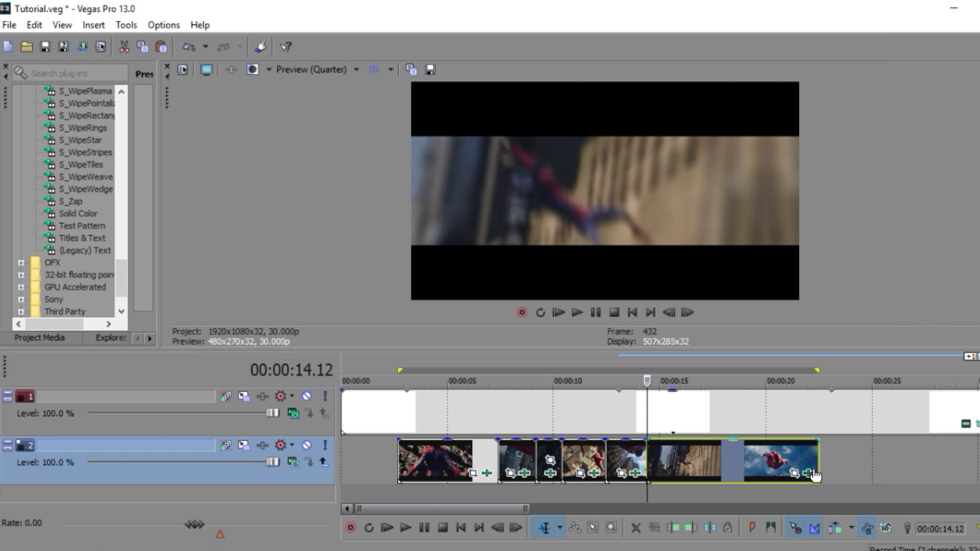
# In the sixth clip's effects, delete the S_BlurMoCurves keyframes at 00:00:01.29 and 00:00:01.16
pyautogui.click(812, 474)
pyautogui.click(190, 466)
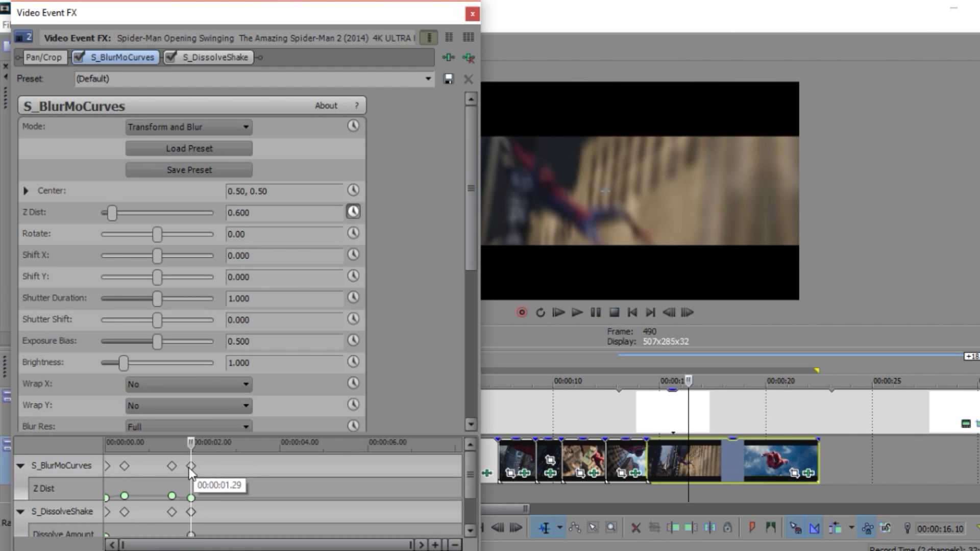
pyautogui.press('Delete')
pyautogui.click(172, 465)
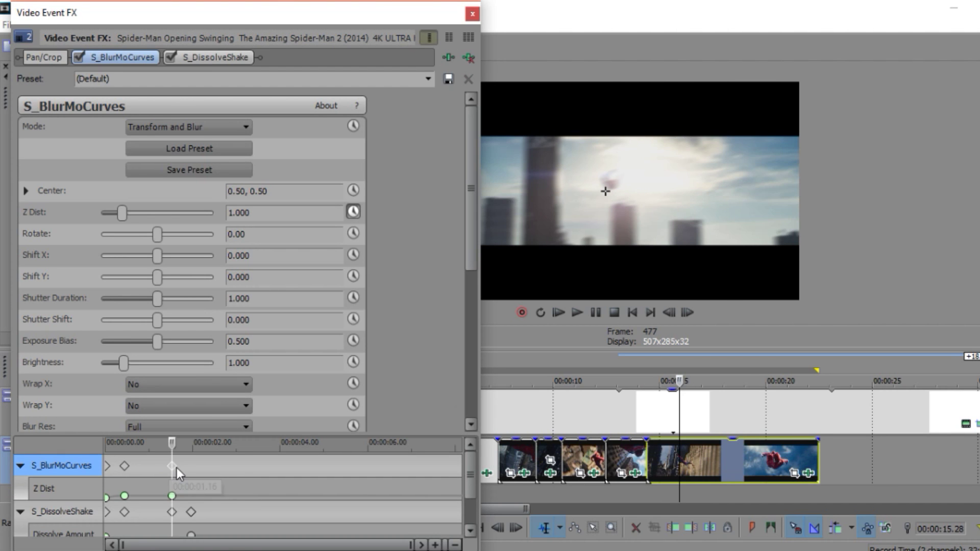
pyautogui.press('Delete')
# Delete the sixth clip's S_DissolveShake keyframes at 00:00:01.16 and 00:00:01.29
pyautogui.click(172, 512)
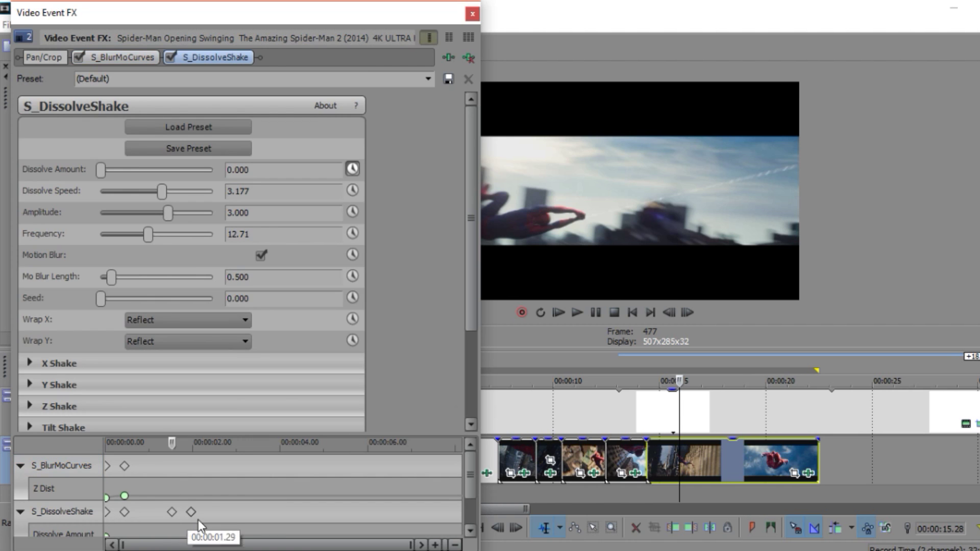
pyautogui.click(191, 511)
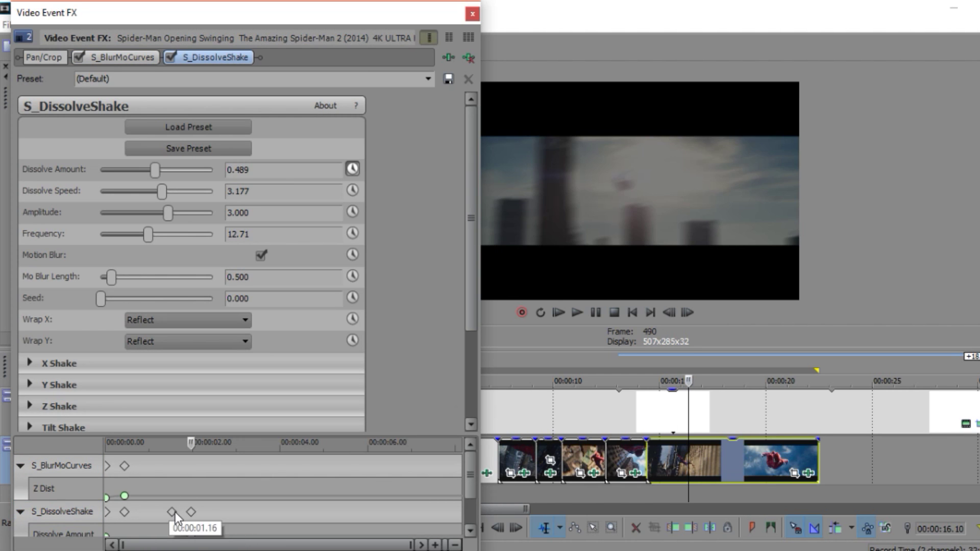
pyautogui.click(172, 512)
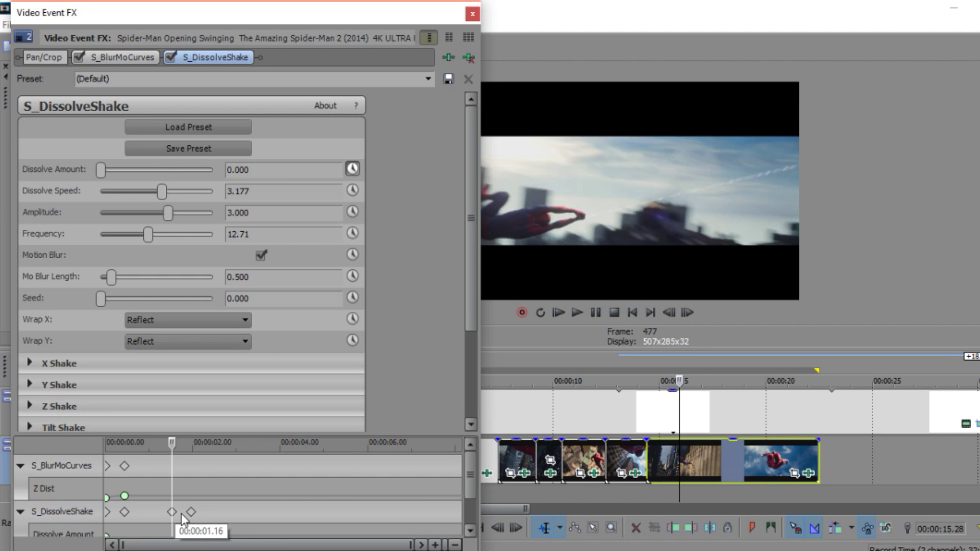
pyautogui.press('Delete')
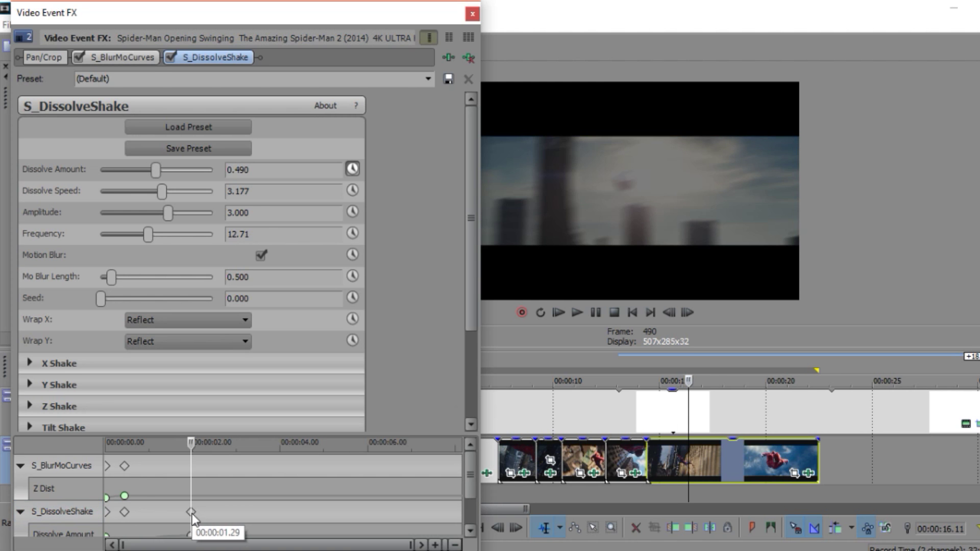
pyautogui.press('Delete')
# Move the sixth clip's second S_BlurMoCurves and S_DissolveShake keyframes to 00:00:00.17 and close its effects
pyautogui.moveTo(126, 469); pyautogui.dragTo(131, 471)
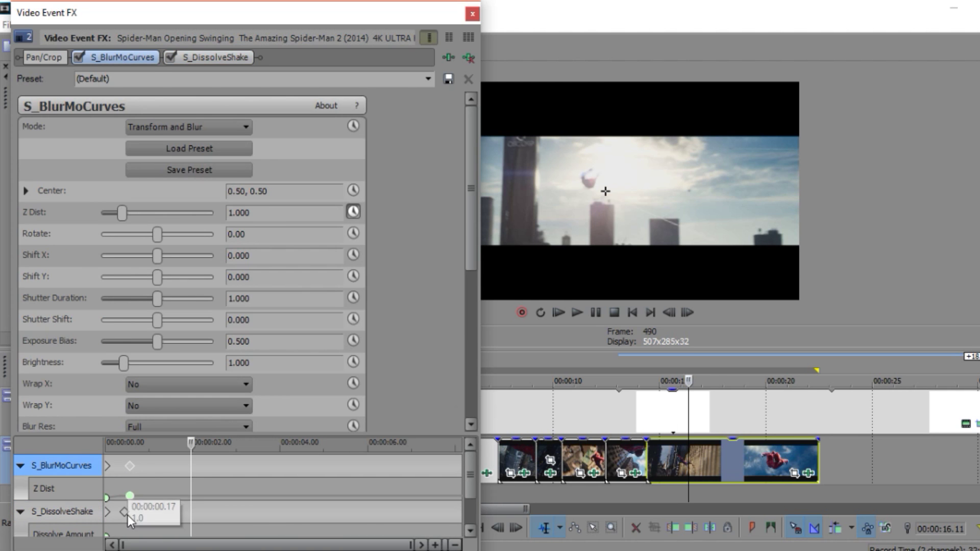
pyautogui.moveTo(125, 512); pyautogui.dragTo(129, 512)
pyautogui.click(571, 167)
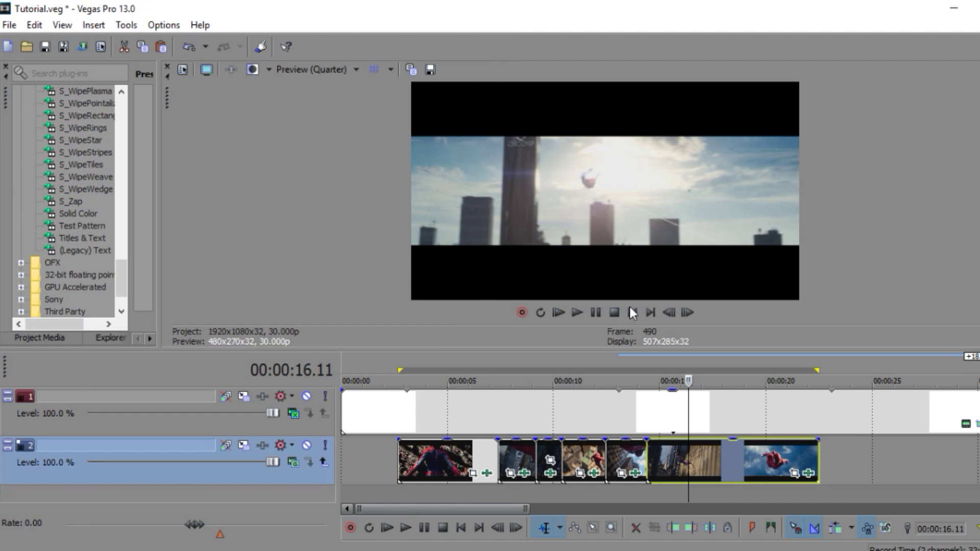
# Play the transition from the fifth to the sixth clip repeatedly to check the blur and shake timing
pyautogui.click(638, 461)
pyautogui.press('space')
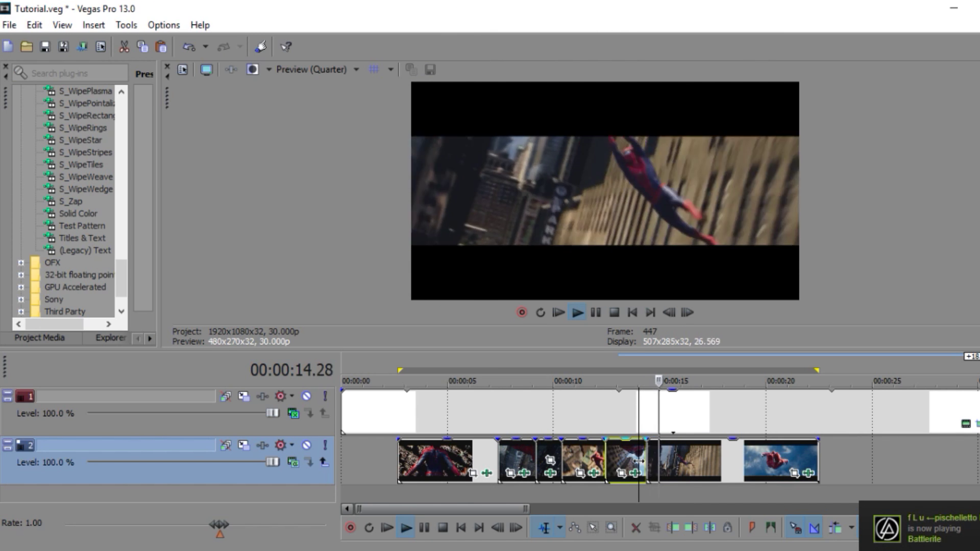
pyautogui.press('space')
pyautogui.press('space')
pyautogui.press('space')
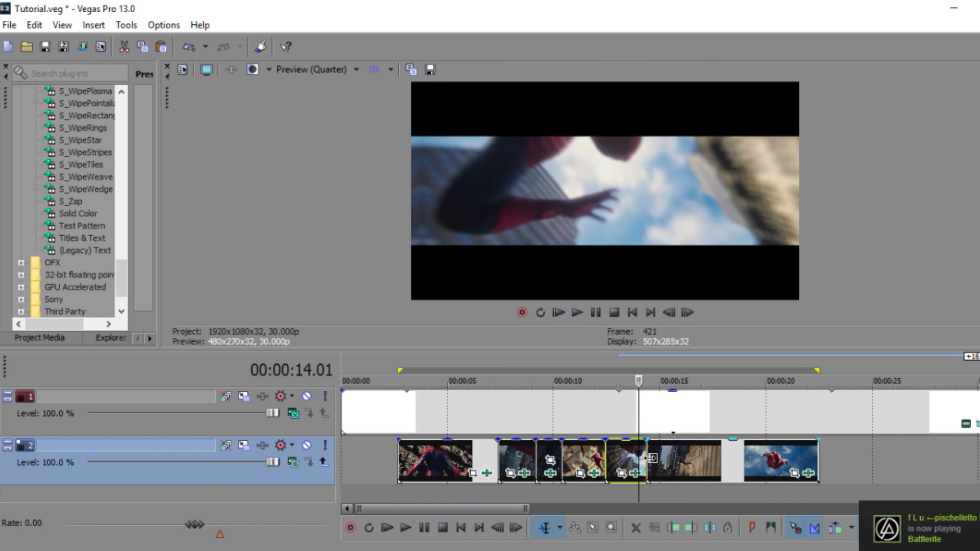
# At the sixth clip's start, set S_DissolveShake Dissolve Amount to 0.374 and S_BlurMoCurves Z Dist to 0.619, closing its effects
pyautogui.click(650, 463)
pyautogui.click(809, 474)
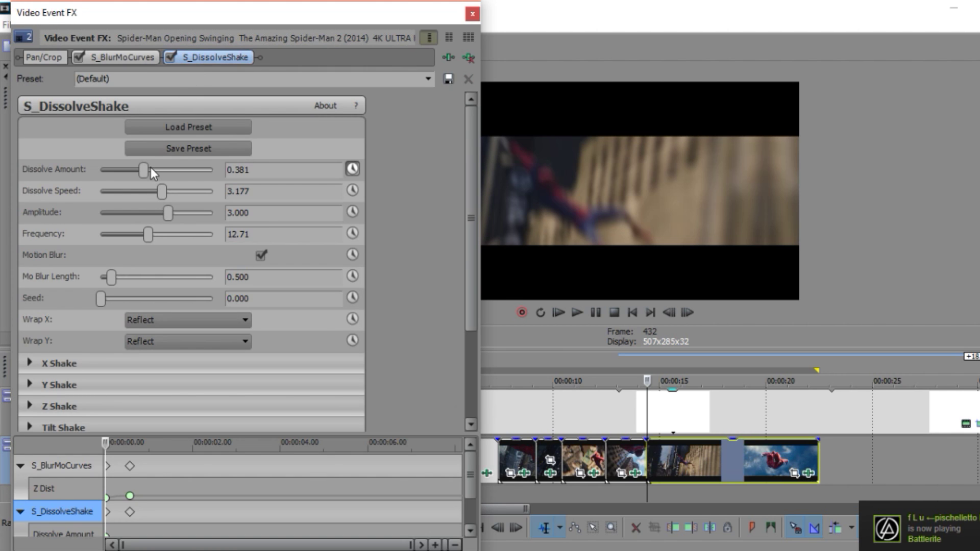
pyautogui.click(153, 169)
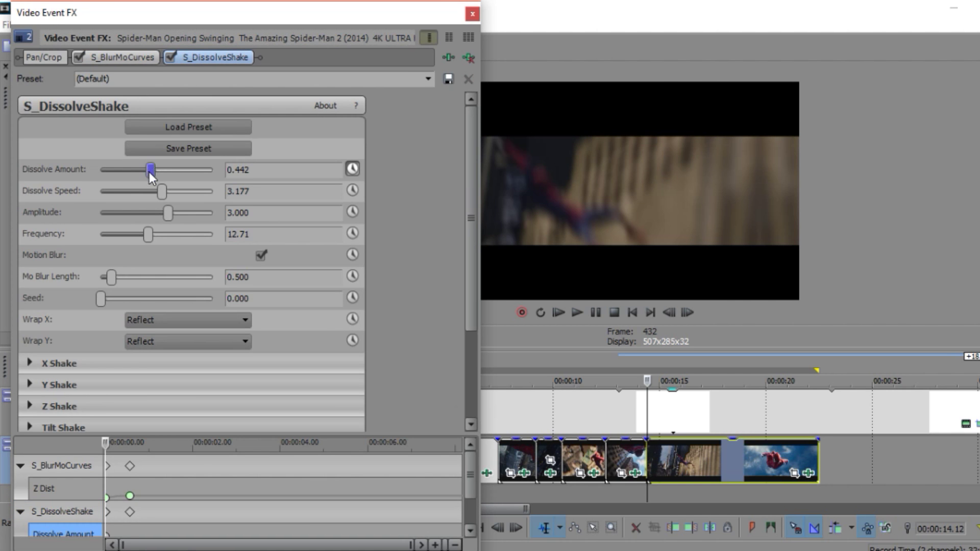
pyautogui.moveTo(149, 173); pyautogui.dragTo(142, 176)
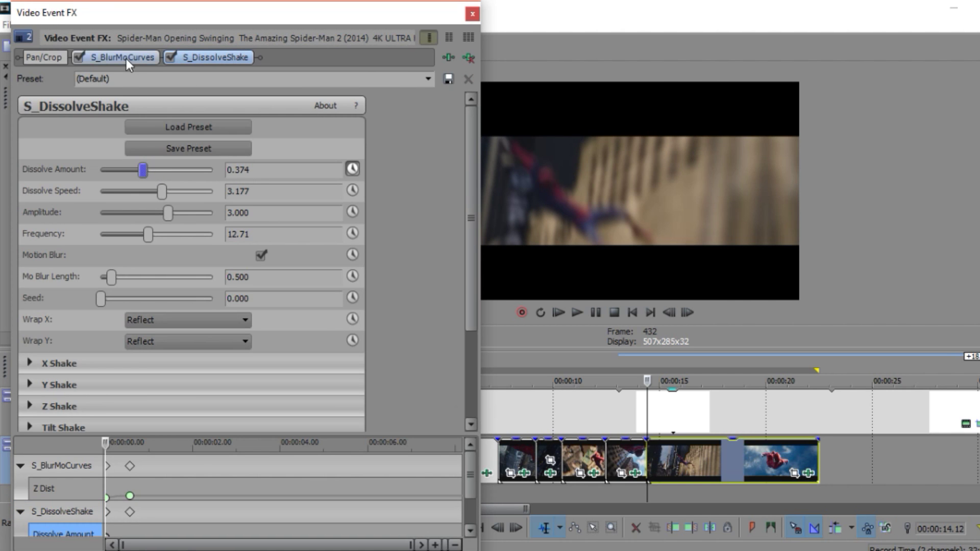
pyautogui.click(127, 57)
pyautogui.moveTo(114, 216); pyautogui.dragTo(112, 216)
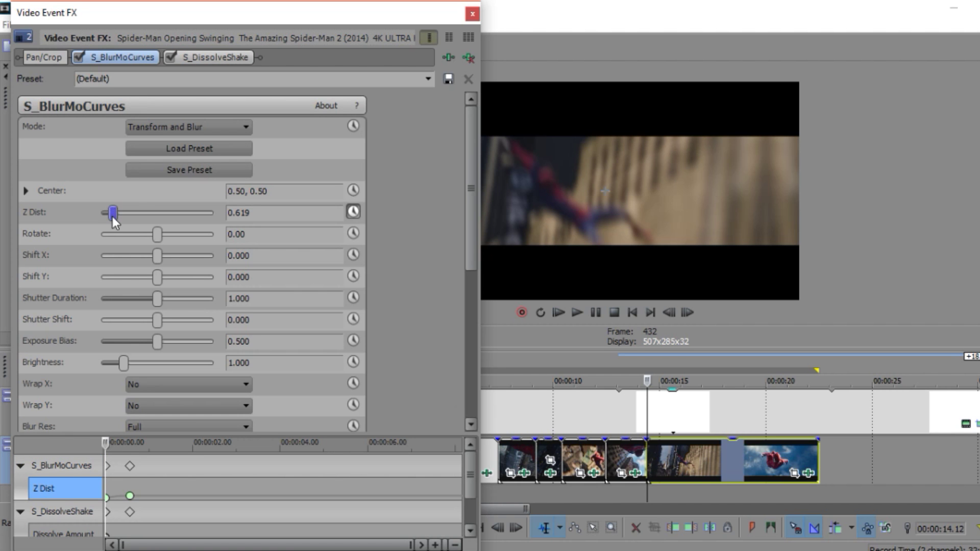
pyautogui.click(472, 15)
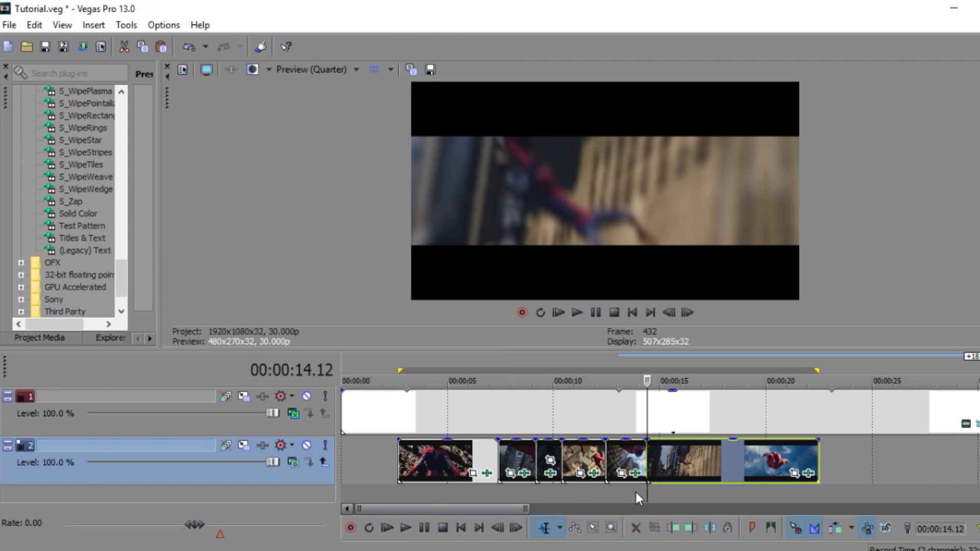
# Replay the transition into the sixth clip and end the loop region partway through that clip
pyautogui.click(638, 453)
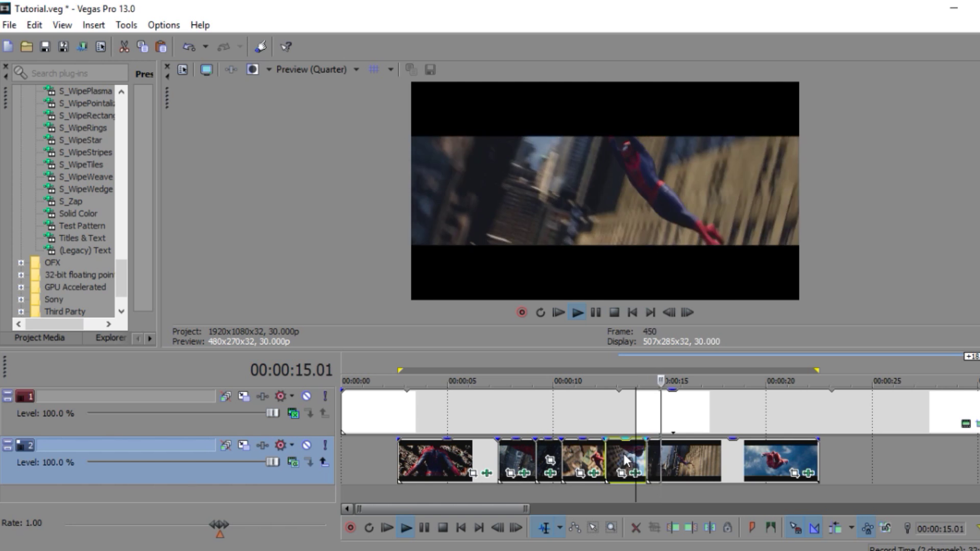
pyautogui.press('space')
pyautogui.doubleClick(617, 372)
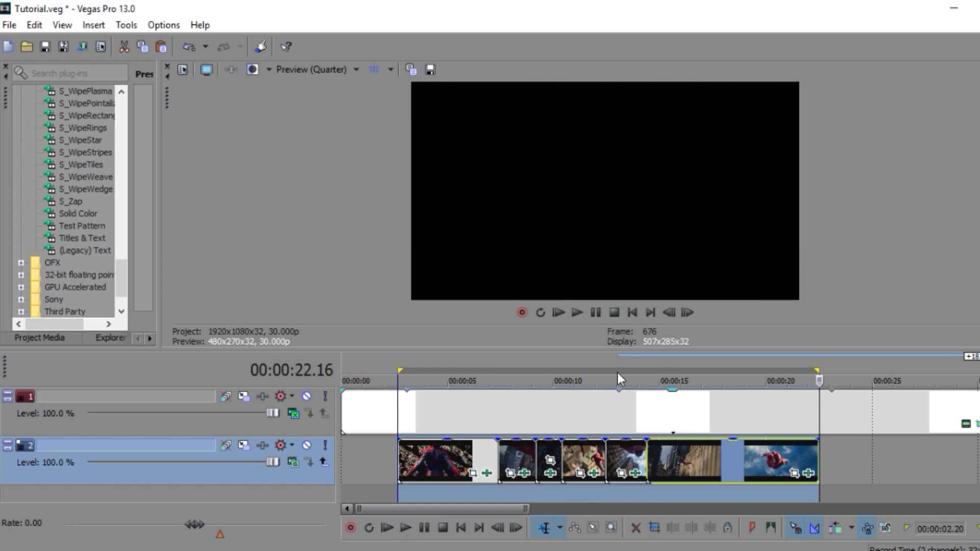
pyautogui.press('space')
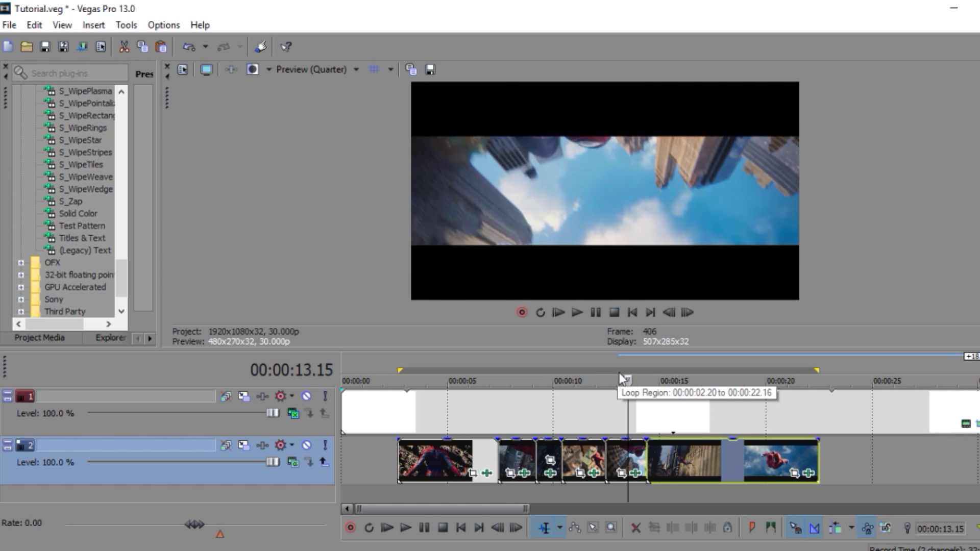
pyautogui.press('space')
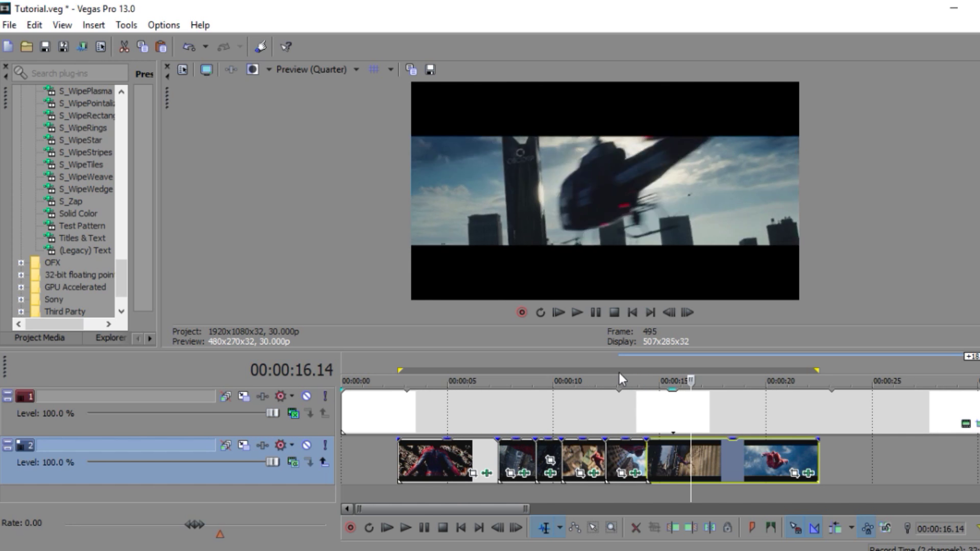
pyautogui.press('o')
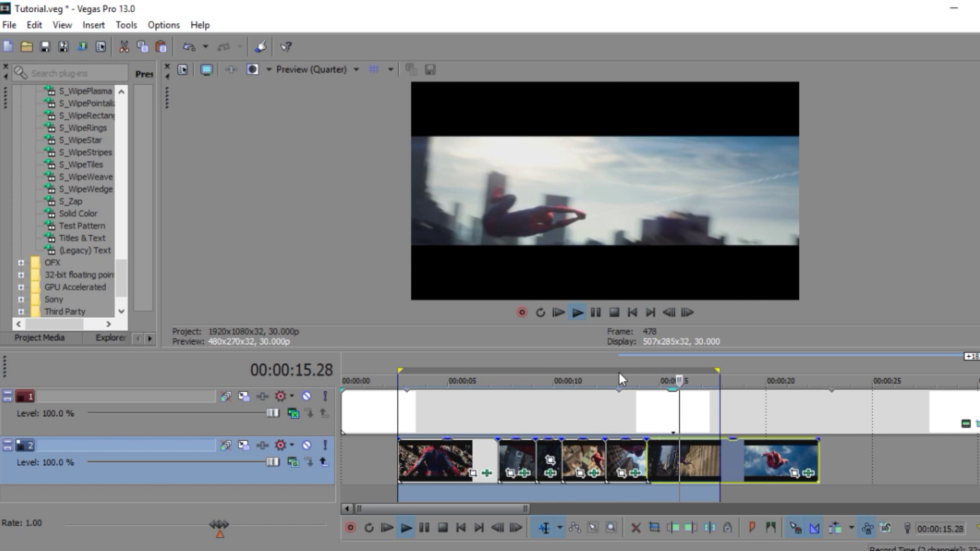
pyautogui.press('space')
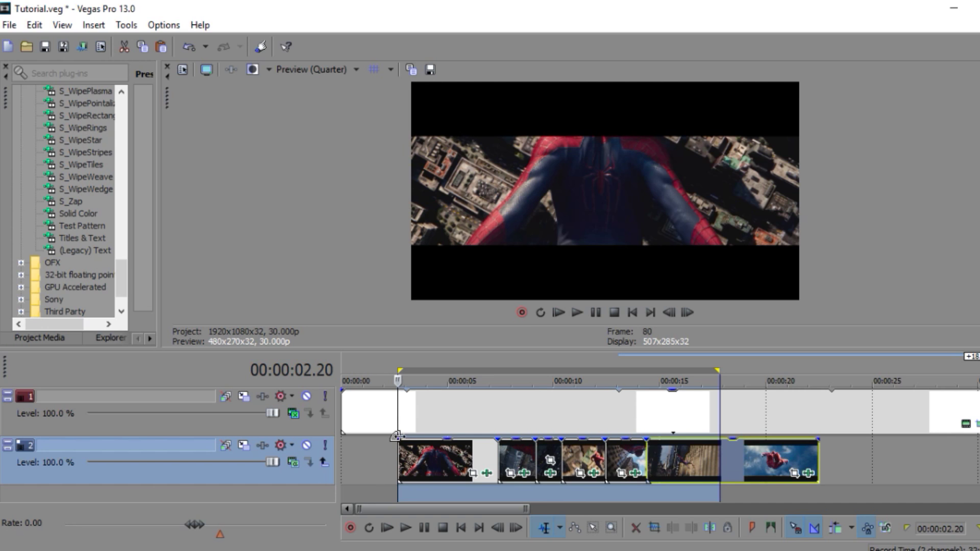
# Scrub through the first clip and return the playhead to its start at 00:00:02.20
pyautogui.click(405, 418)
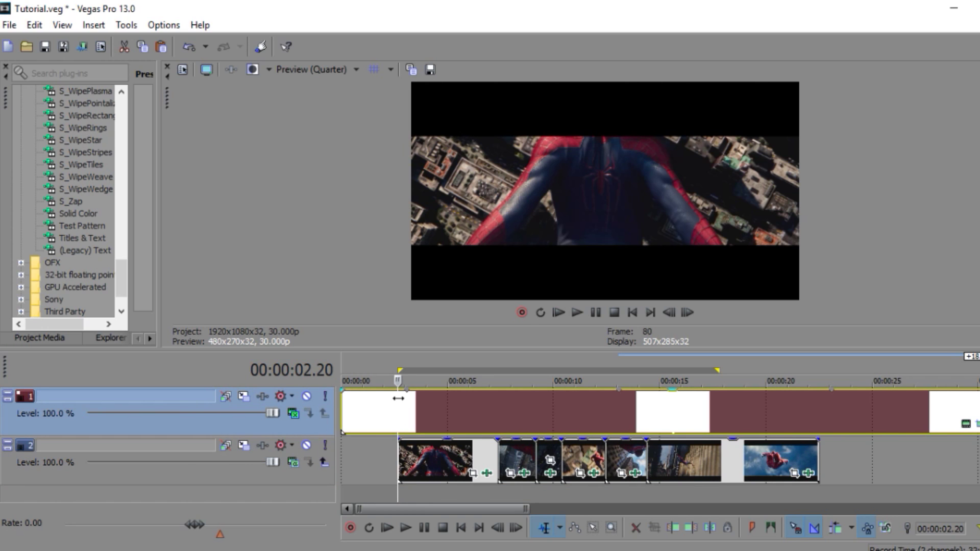
pyautogui.moveTo(398, 398); pyautogui.dragTo(490, 370)
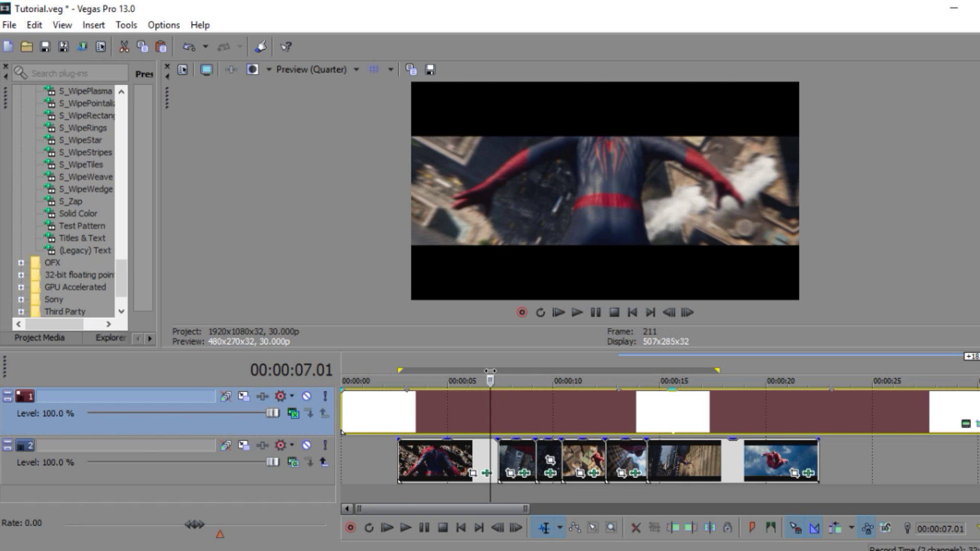
pyautogui.moveTo(490, 371); pyautogui.dragTo(398, 370)
# From the first clip's effects, browse the Third Party plug-ins for another effect to add to its chain
pyautogui.click(487, 473)
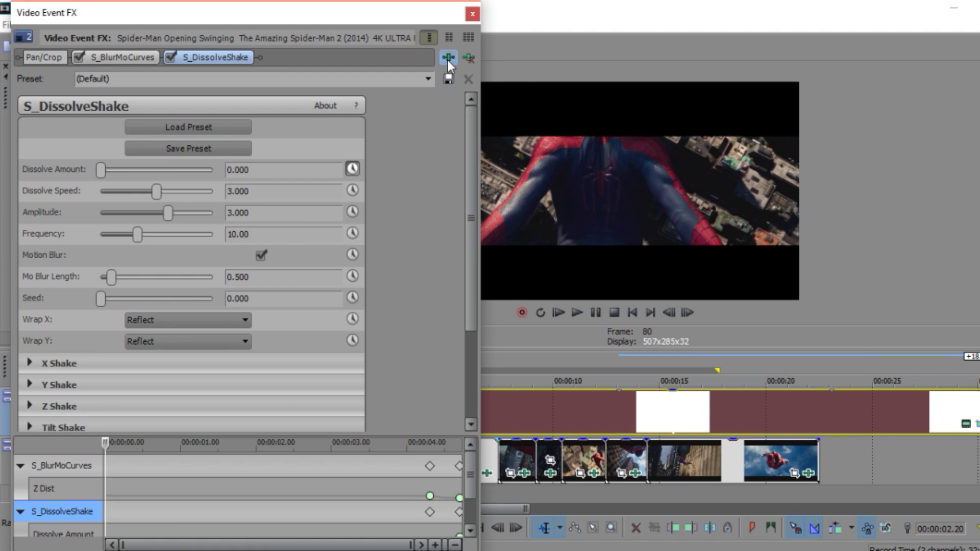
pyautogui.click(448, 58)
pyautogui.moveTo(343, 440); pyautogui.dragTo(435, 439)
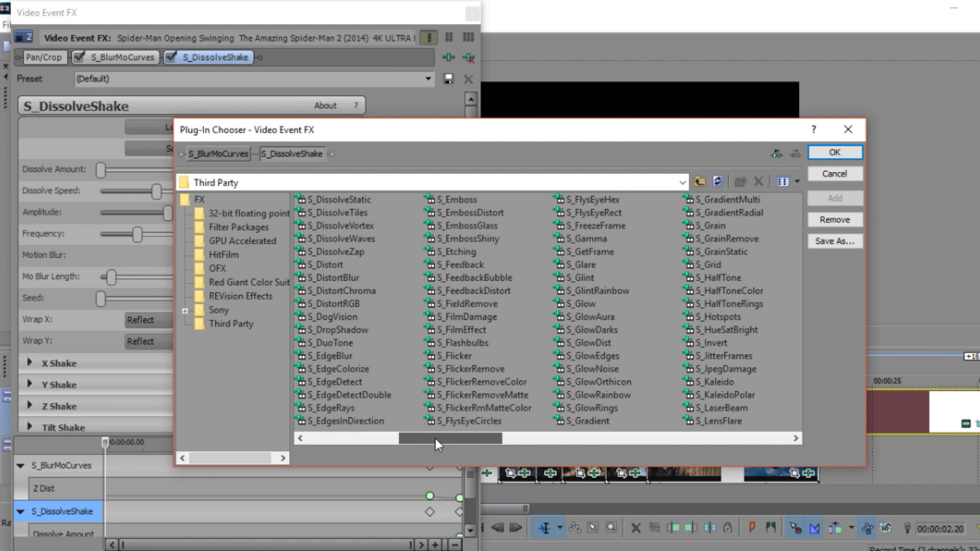
pyautogui.moveTo(436, 438); pyautogui.dragTo(436, 439)
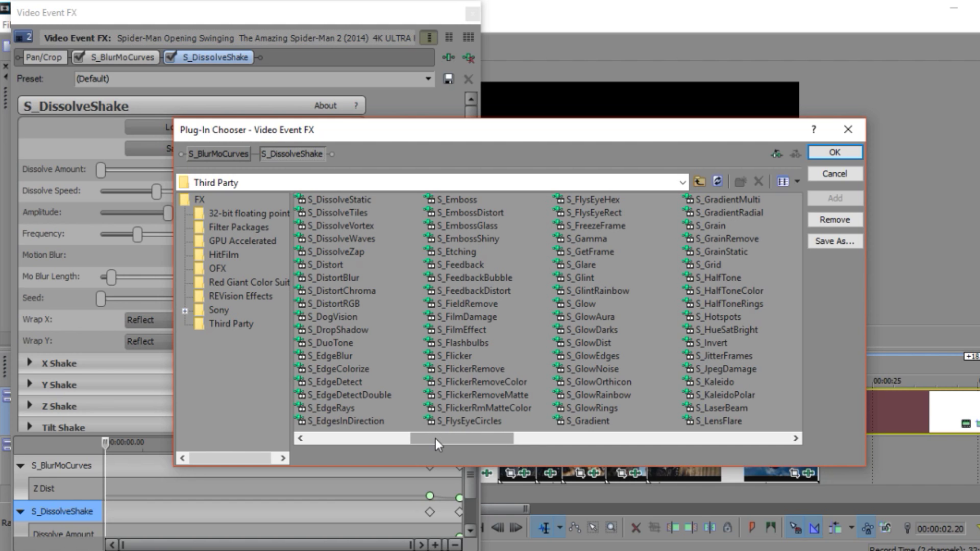
pyautogui.moveTo(445, 436); pyautogui.dragTo(314, 430)
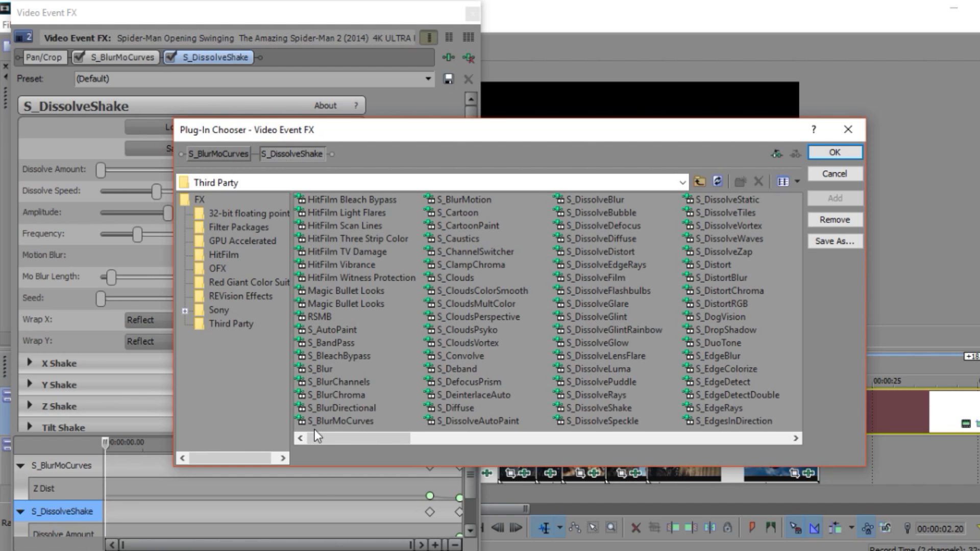